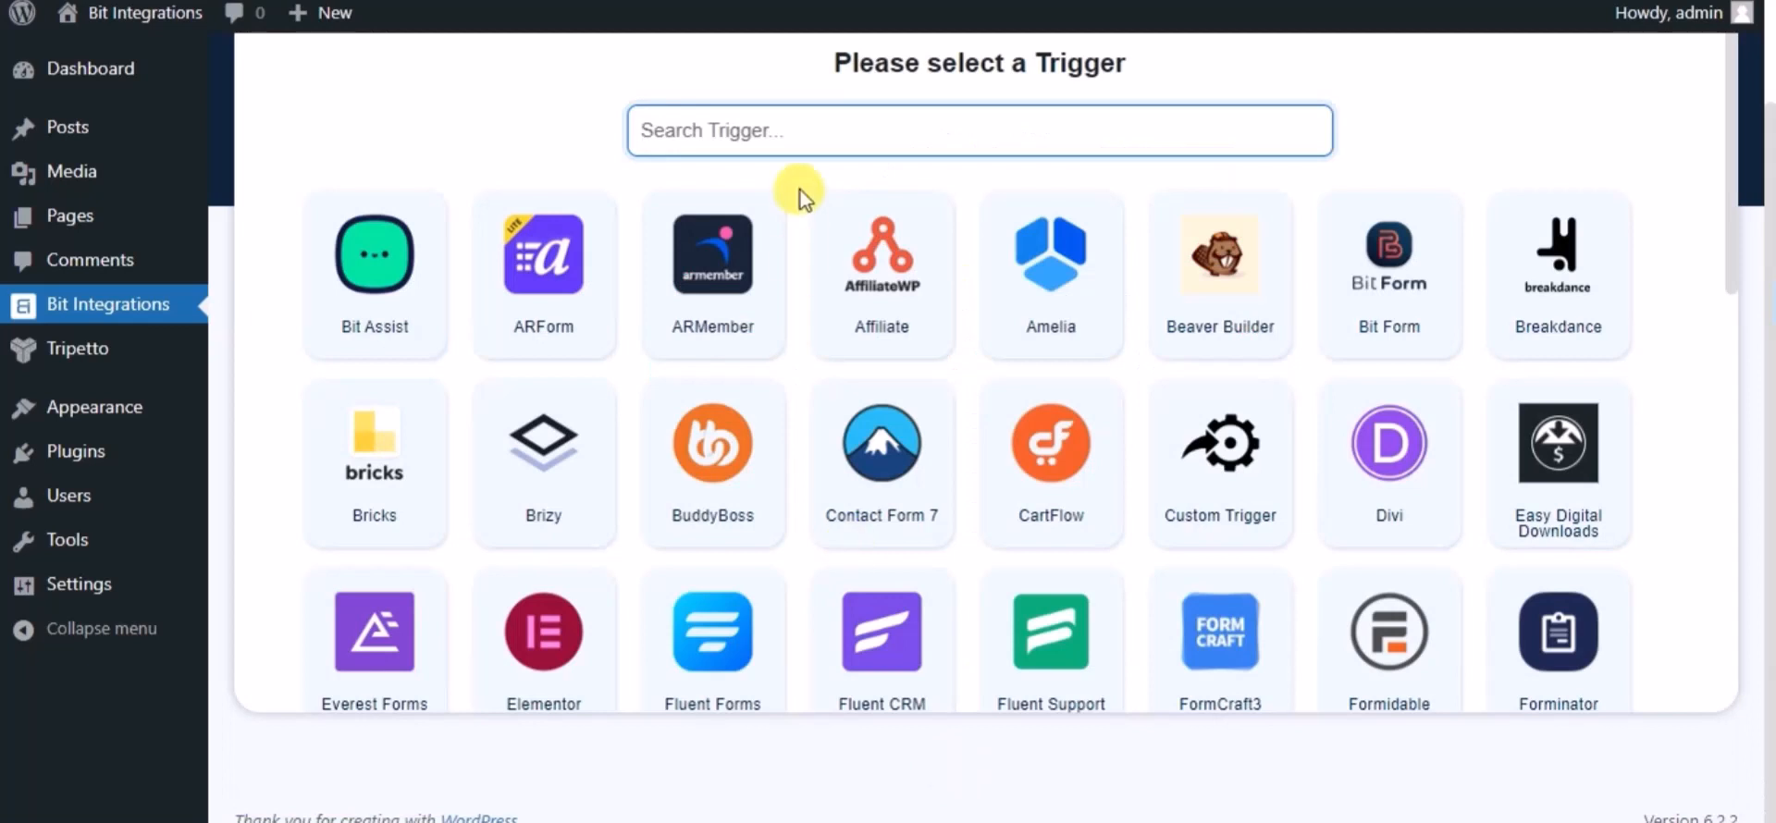
Set the Tripetto form 'Name' as the trigger for a new integration.
type("tri")
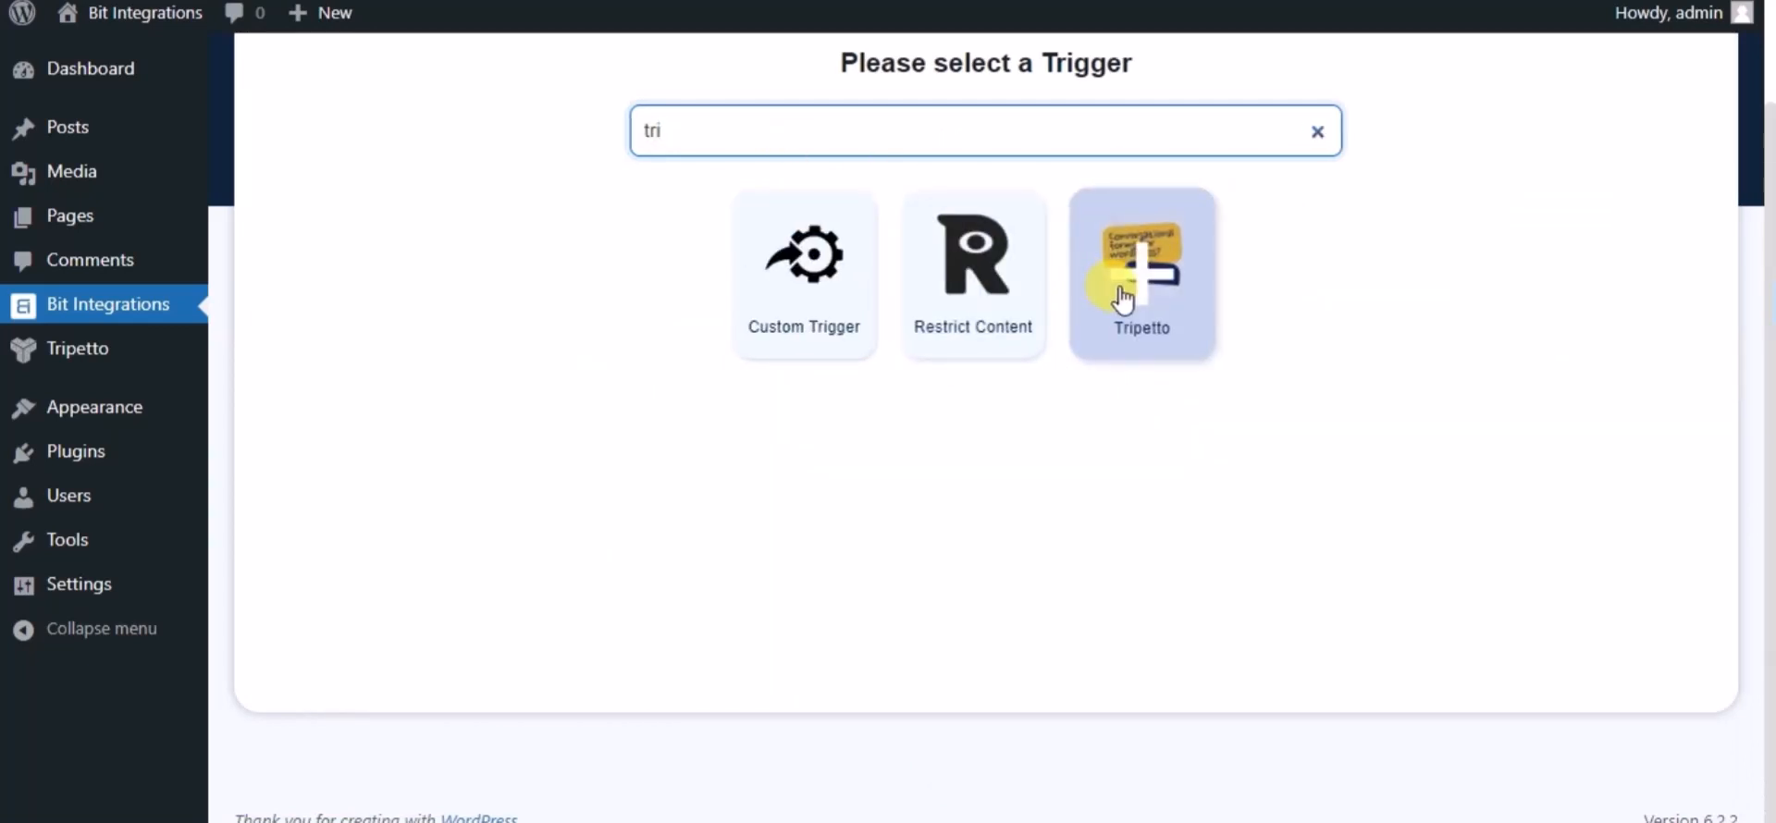
left_click(1123, 298)
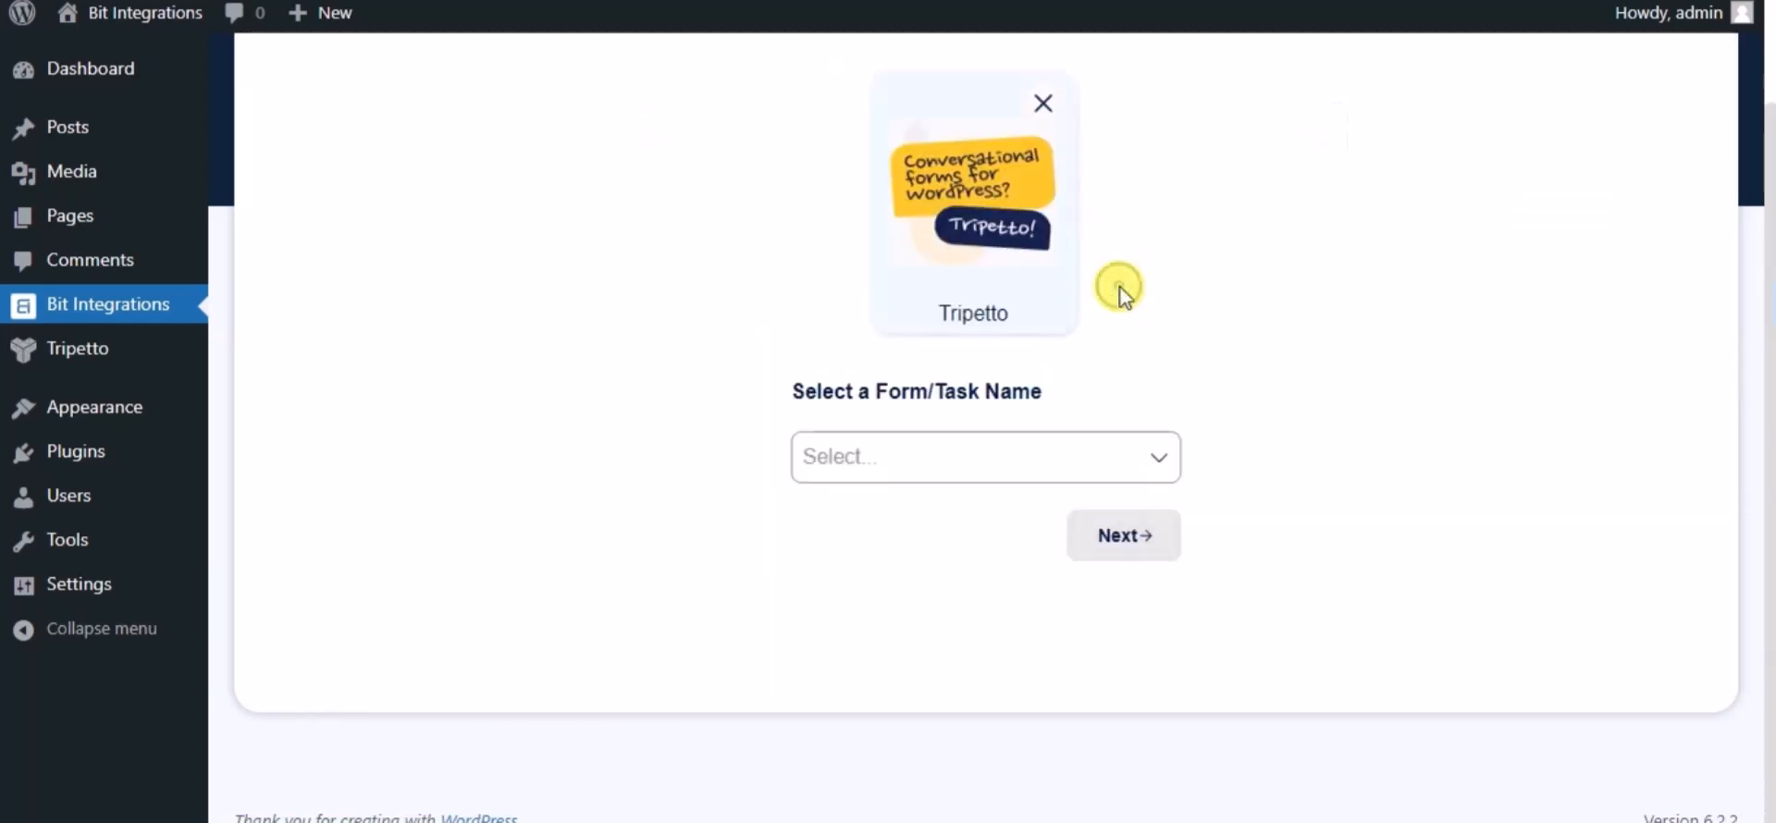
left_click(1096, 450)
left_click(896, 518)
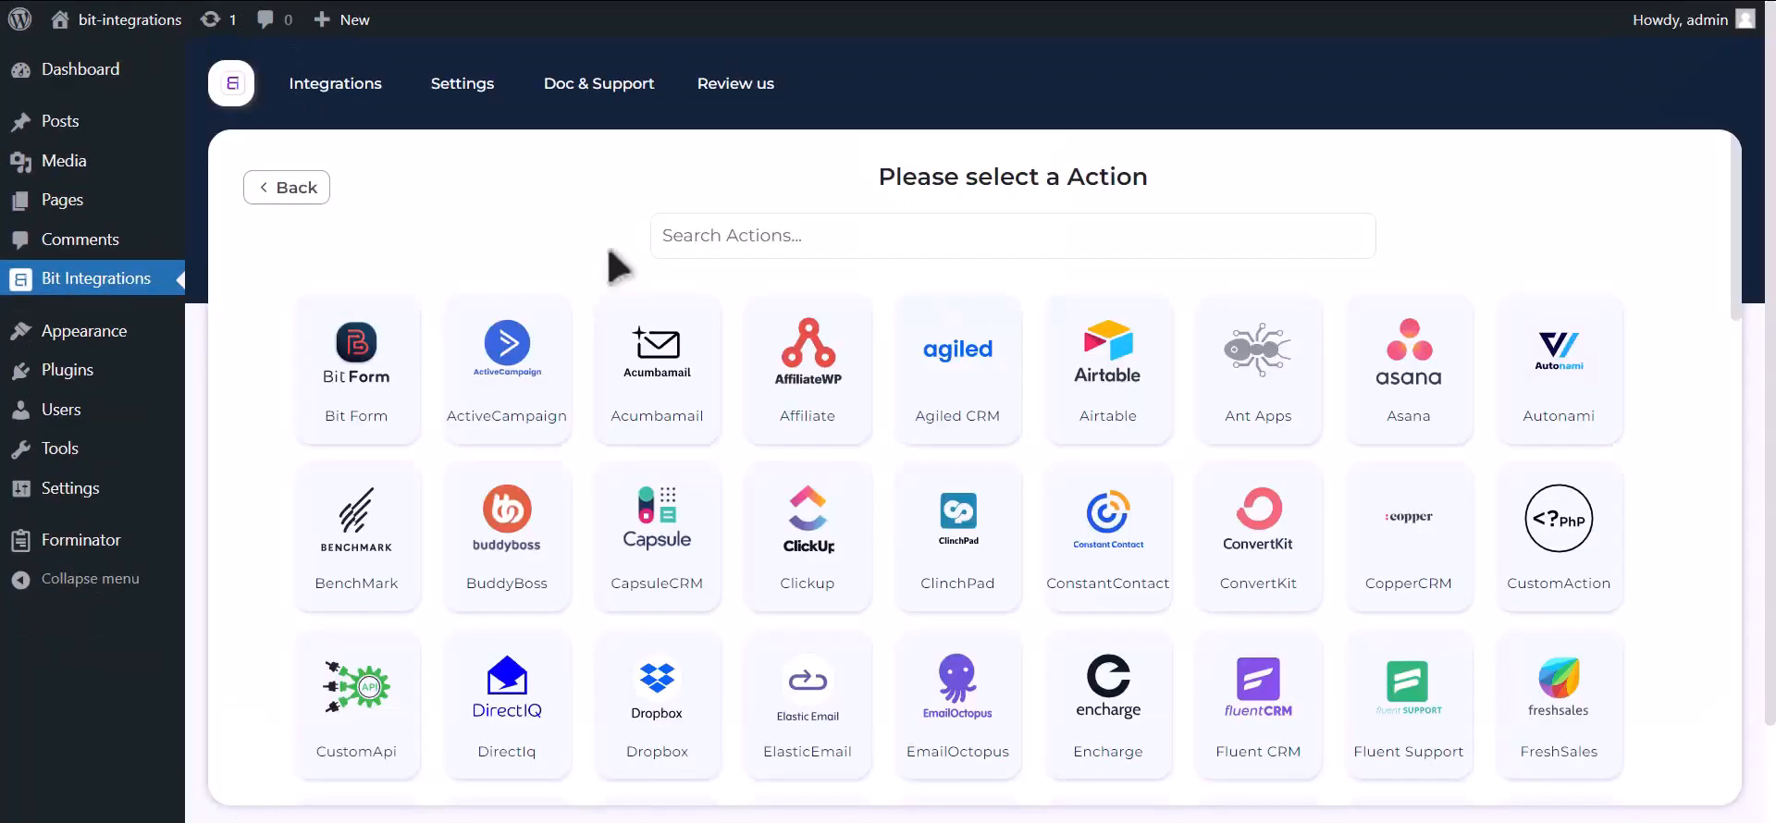
Search for 'zoom' and choose Zoom as the integration action.
left_click(870, 248)
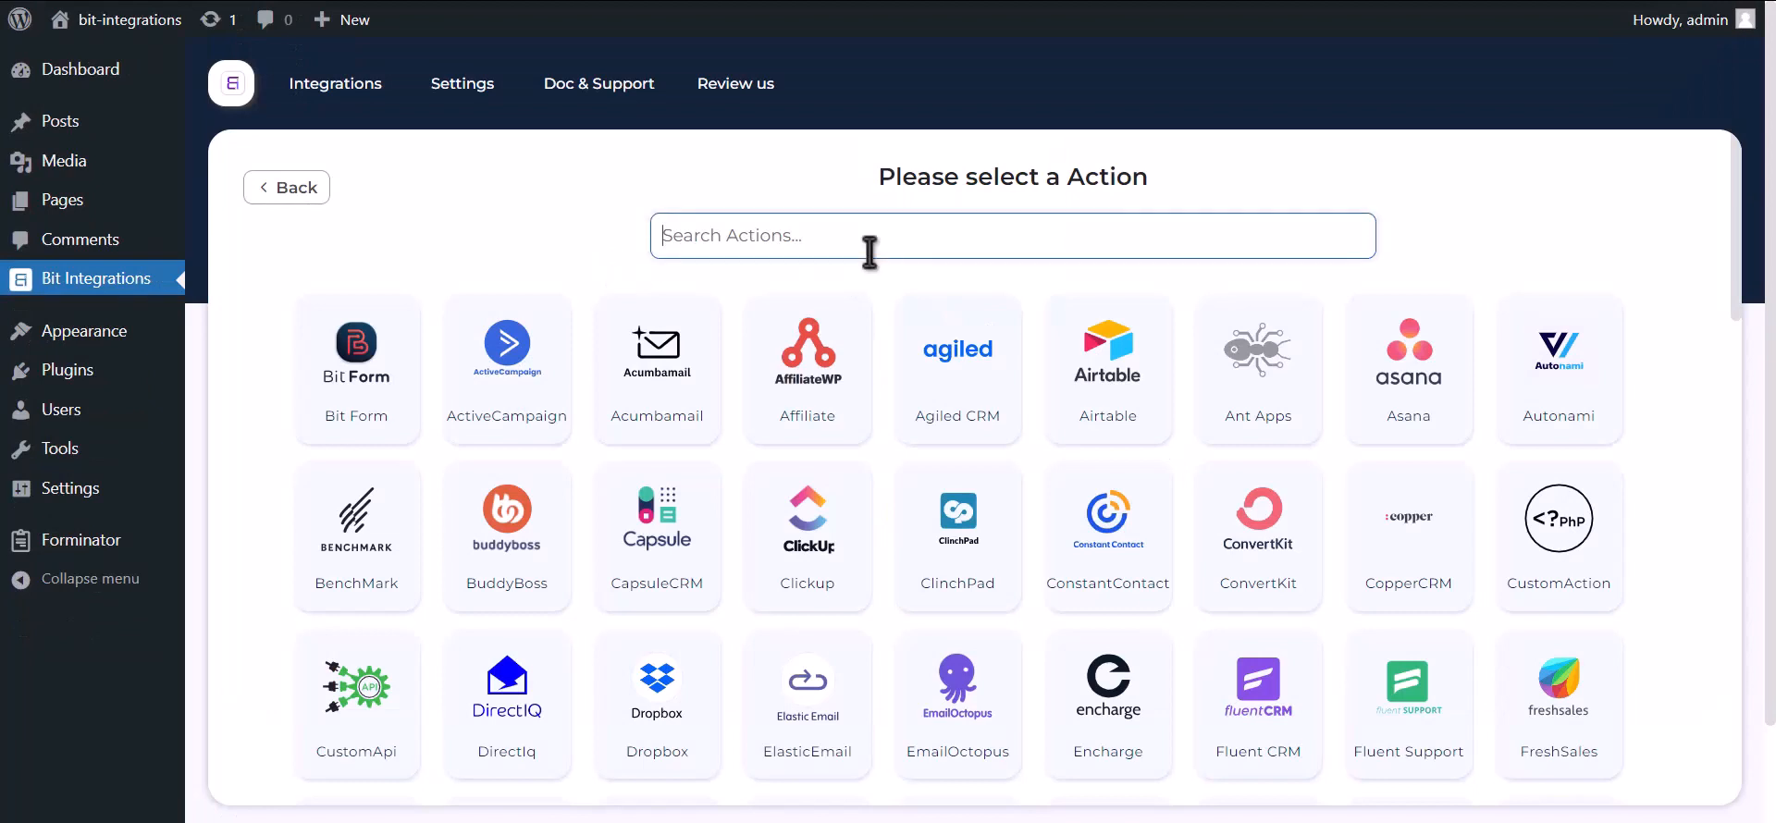
type("zoom")
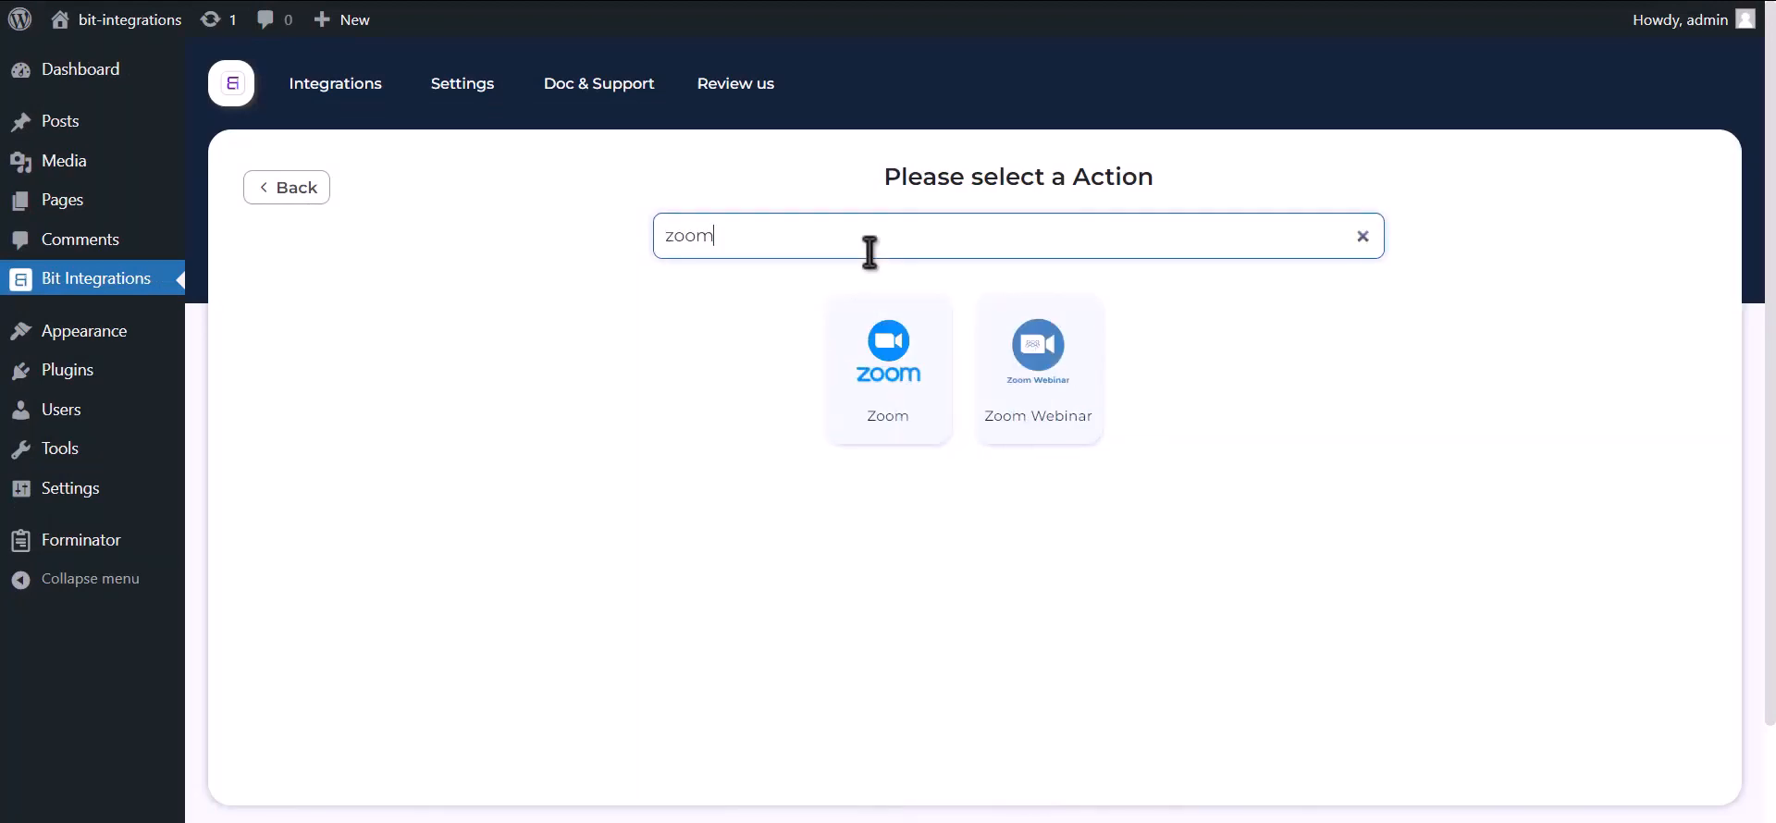
left_click(893, 418)
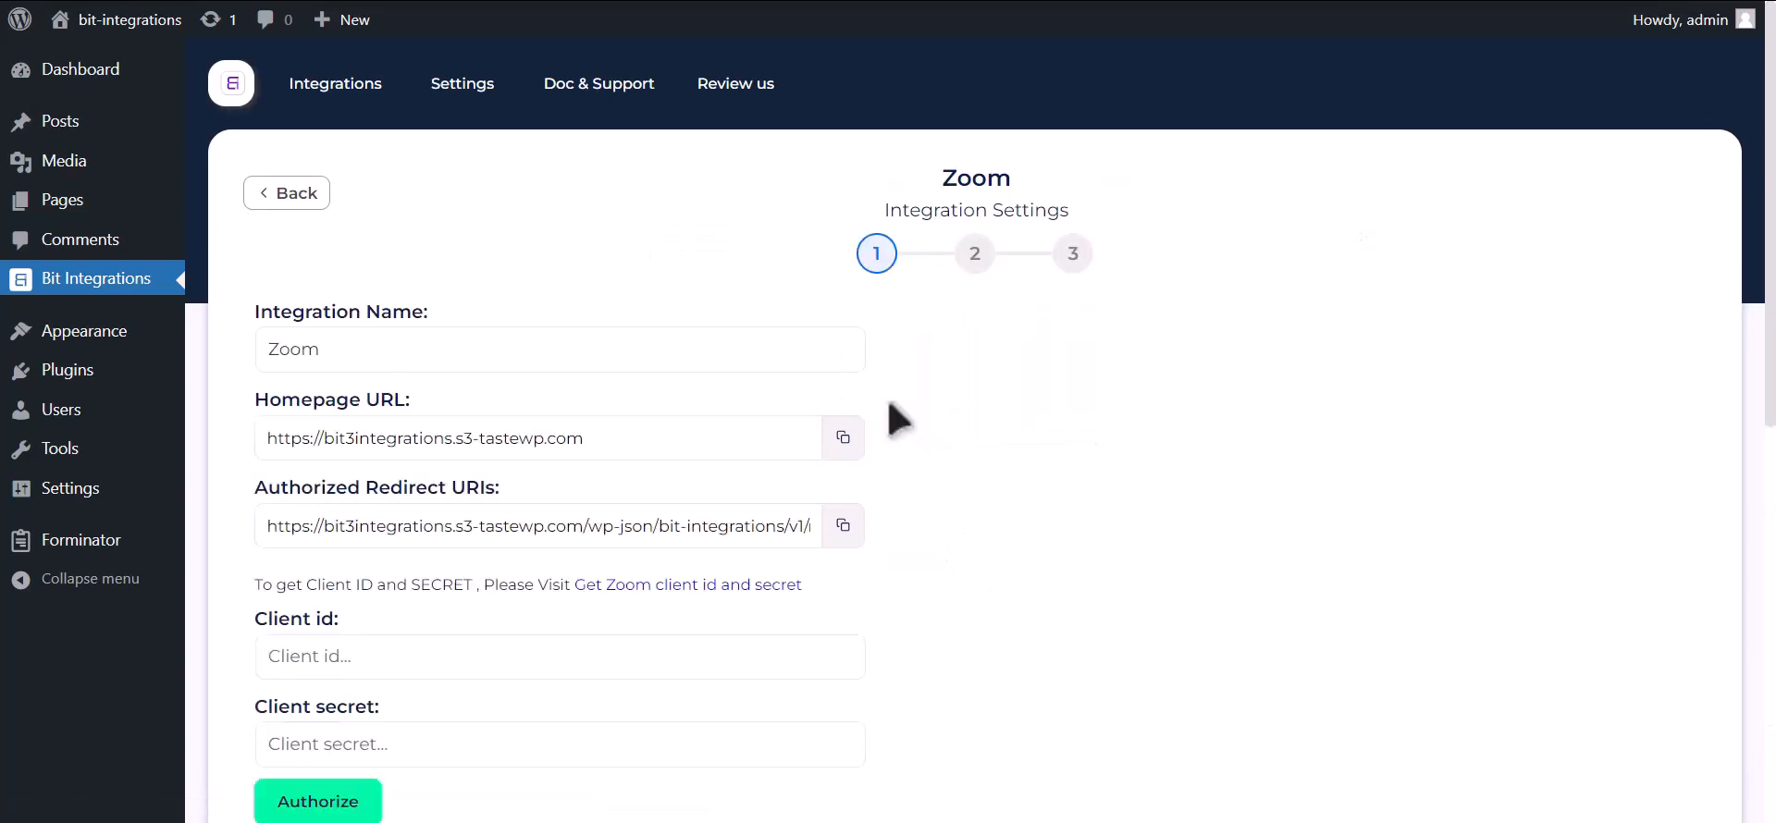
Follow the 'Get Zoom client id and secret' link to Zoom's App Marketplace.
scroll(895, 421, "down", 2)
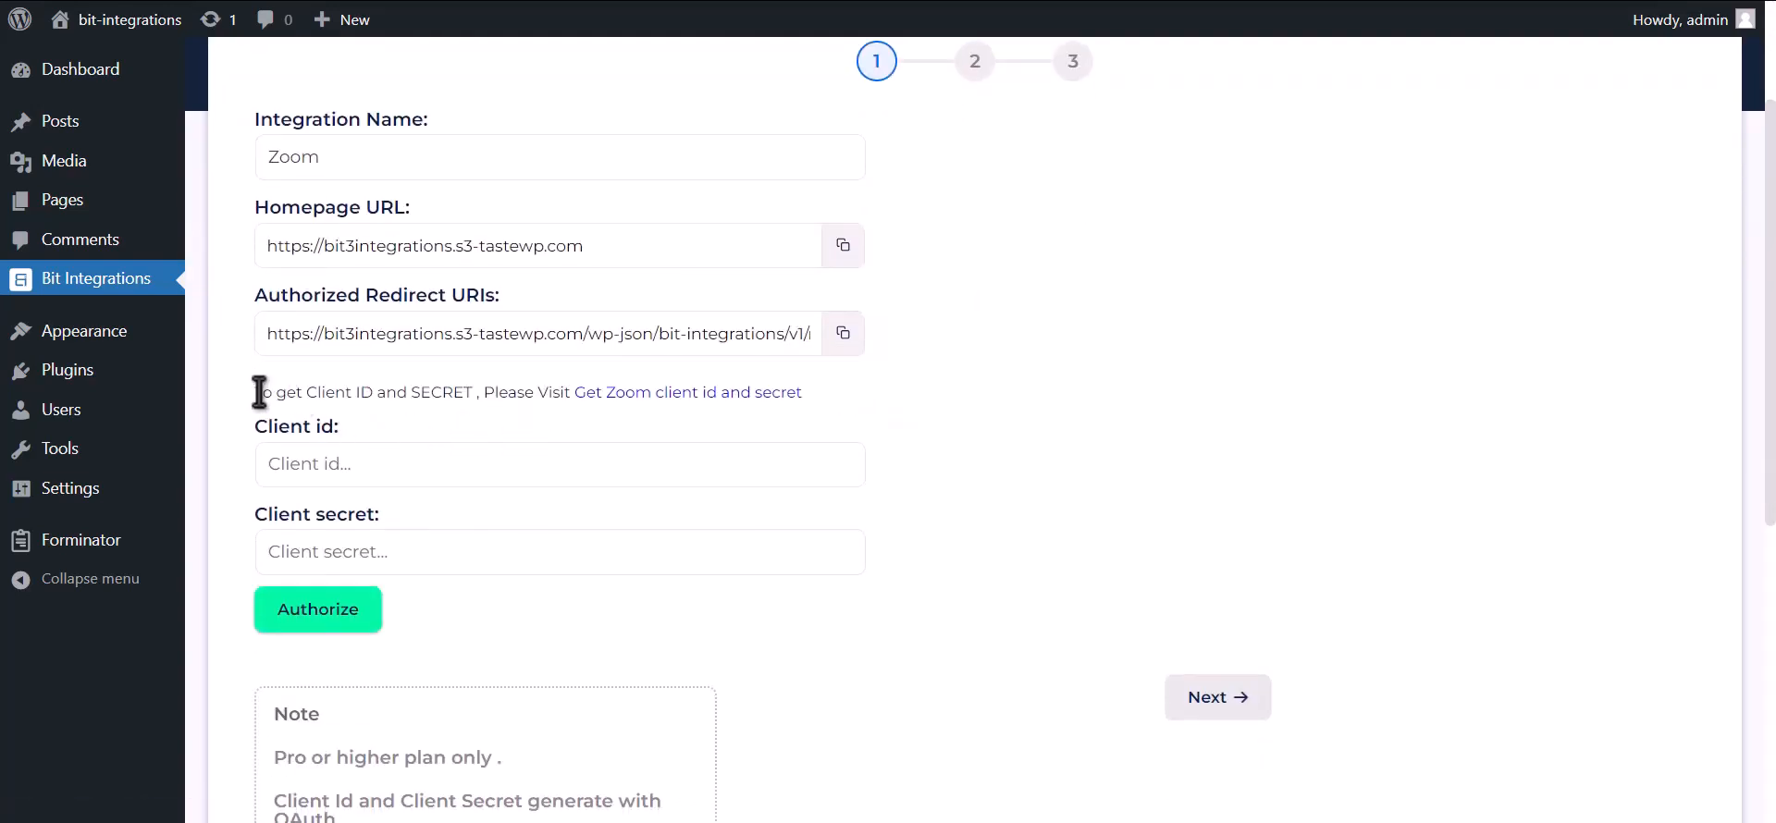
left_click_drag(294, 389, 570, 390)
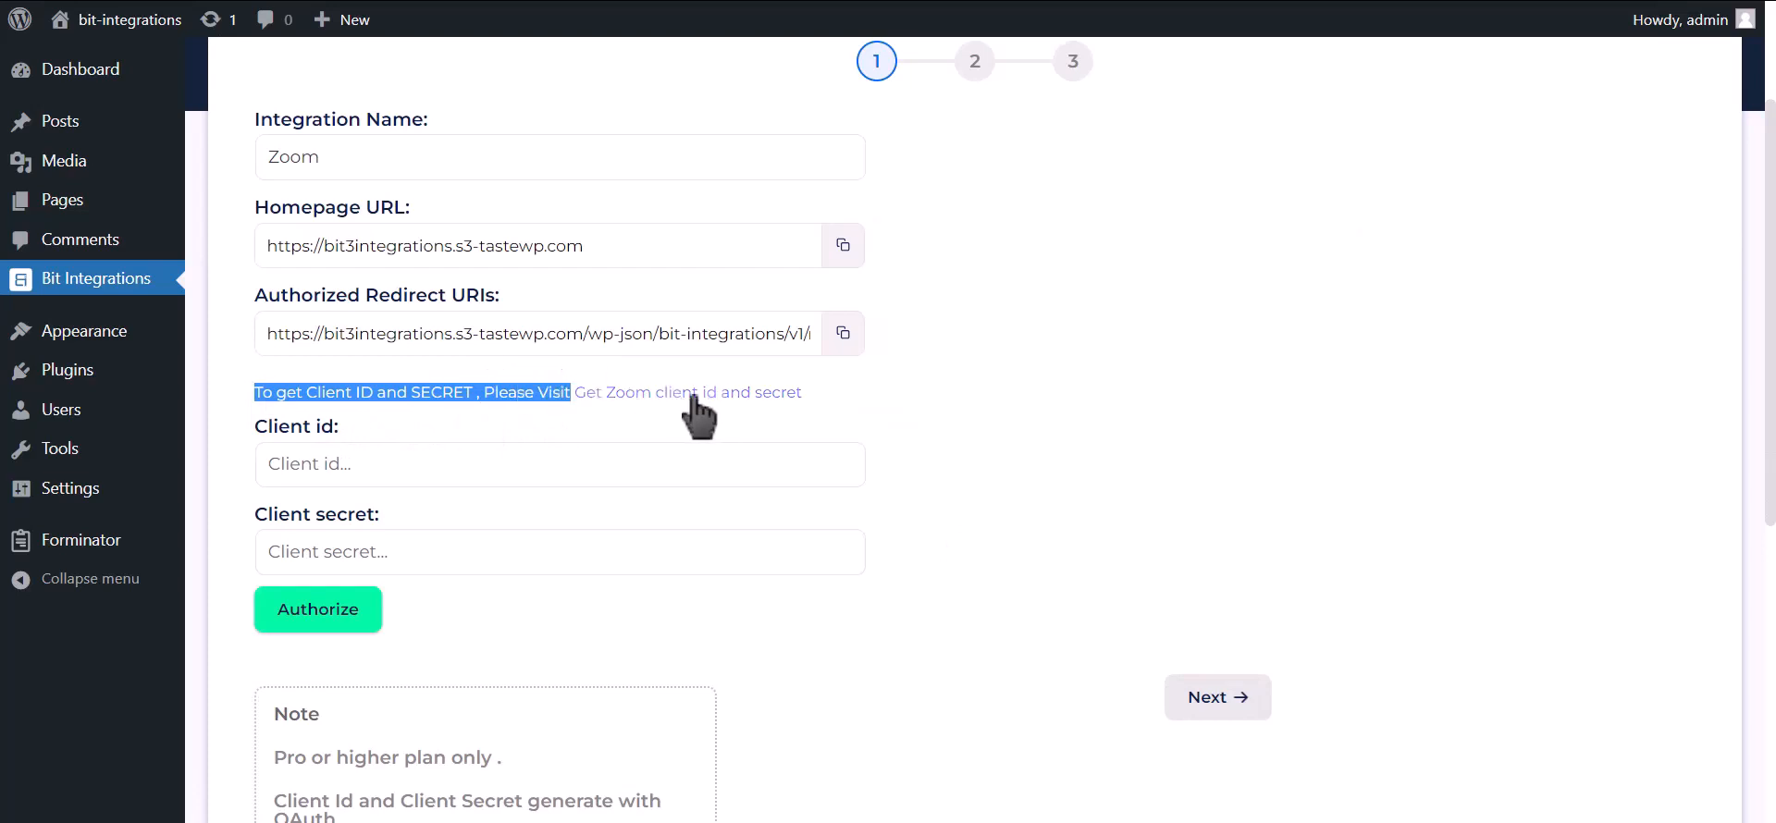
left_click(737, 396)
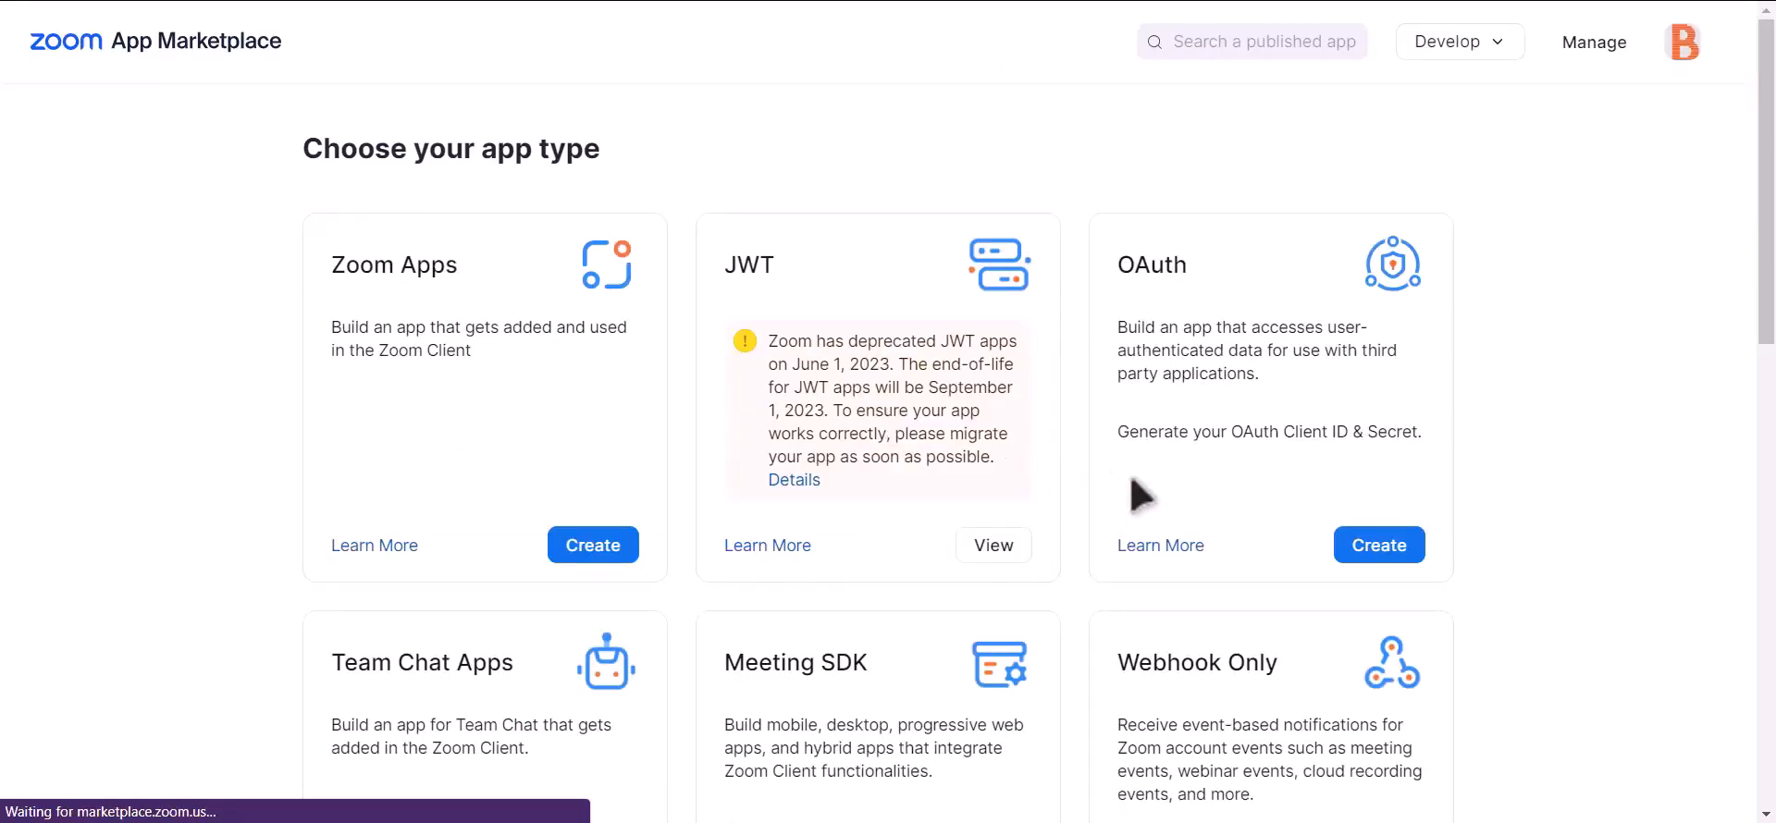
Create an unpublished OAuth app named 'Bit integrations' in the Zoom App Marketplace.
left_click(1381, 546)
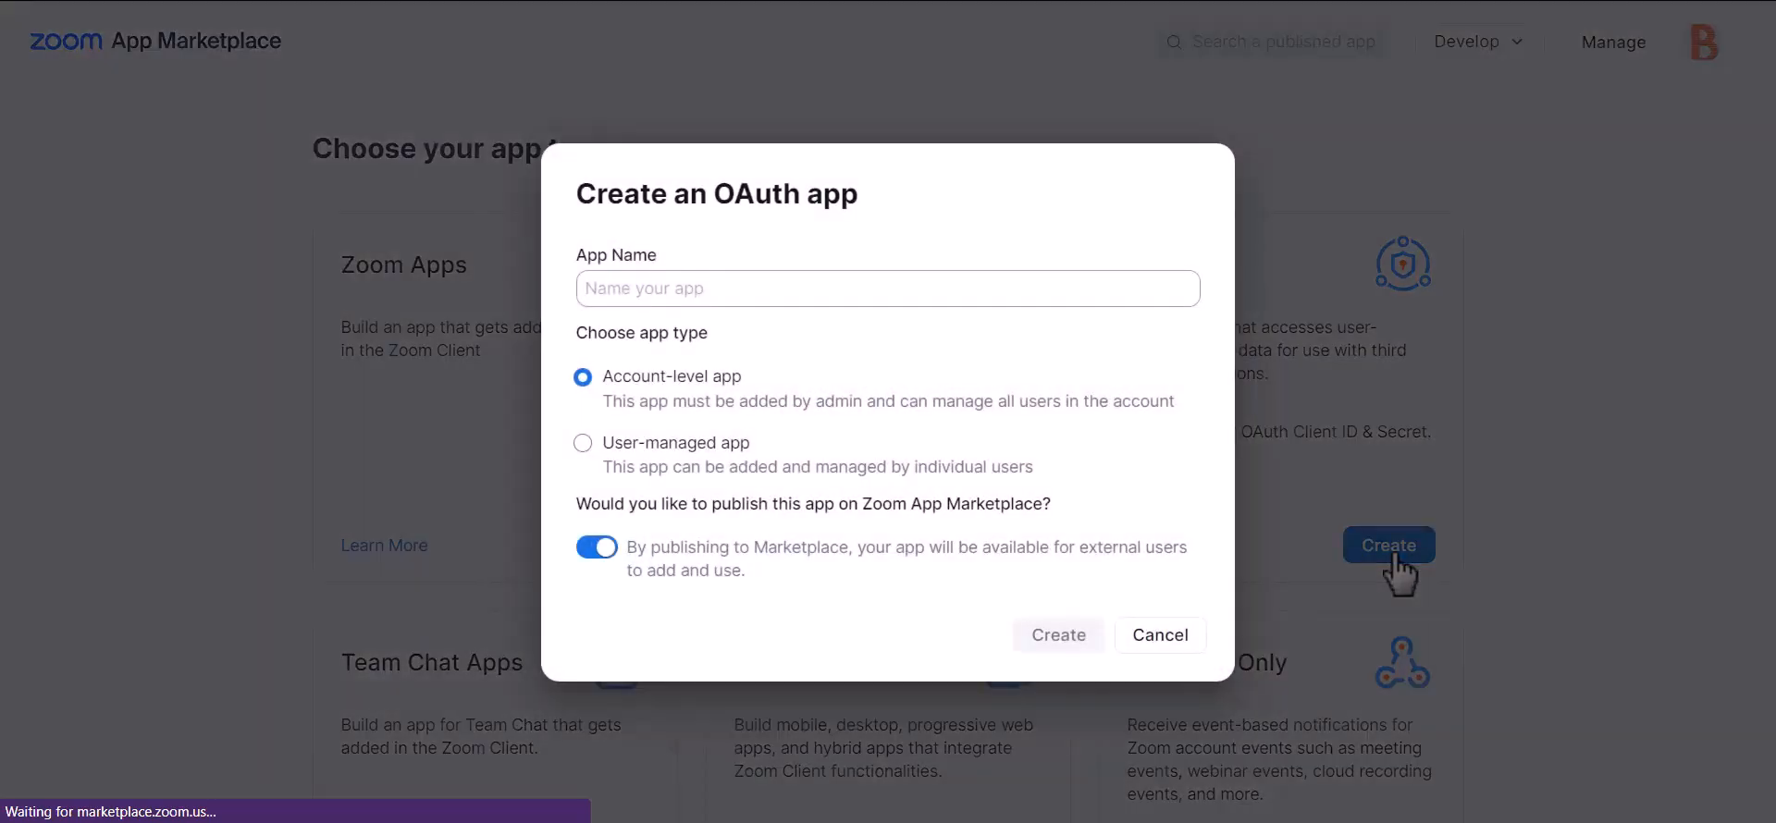
left_click(600, 547)
left_click(847, 290)
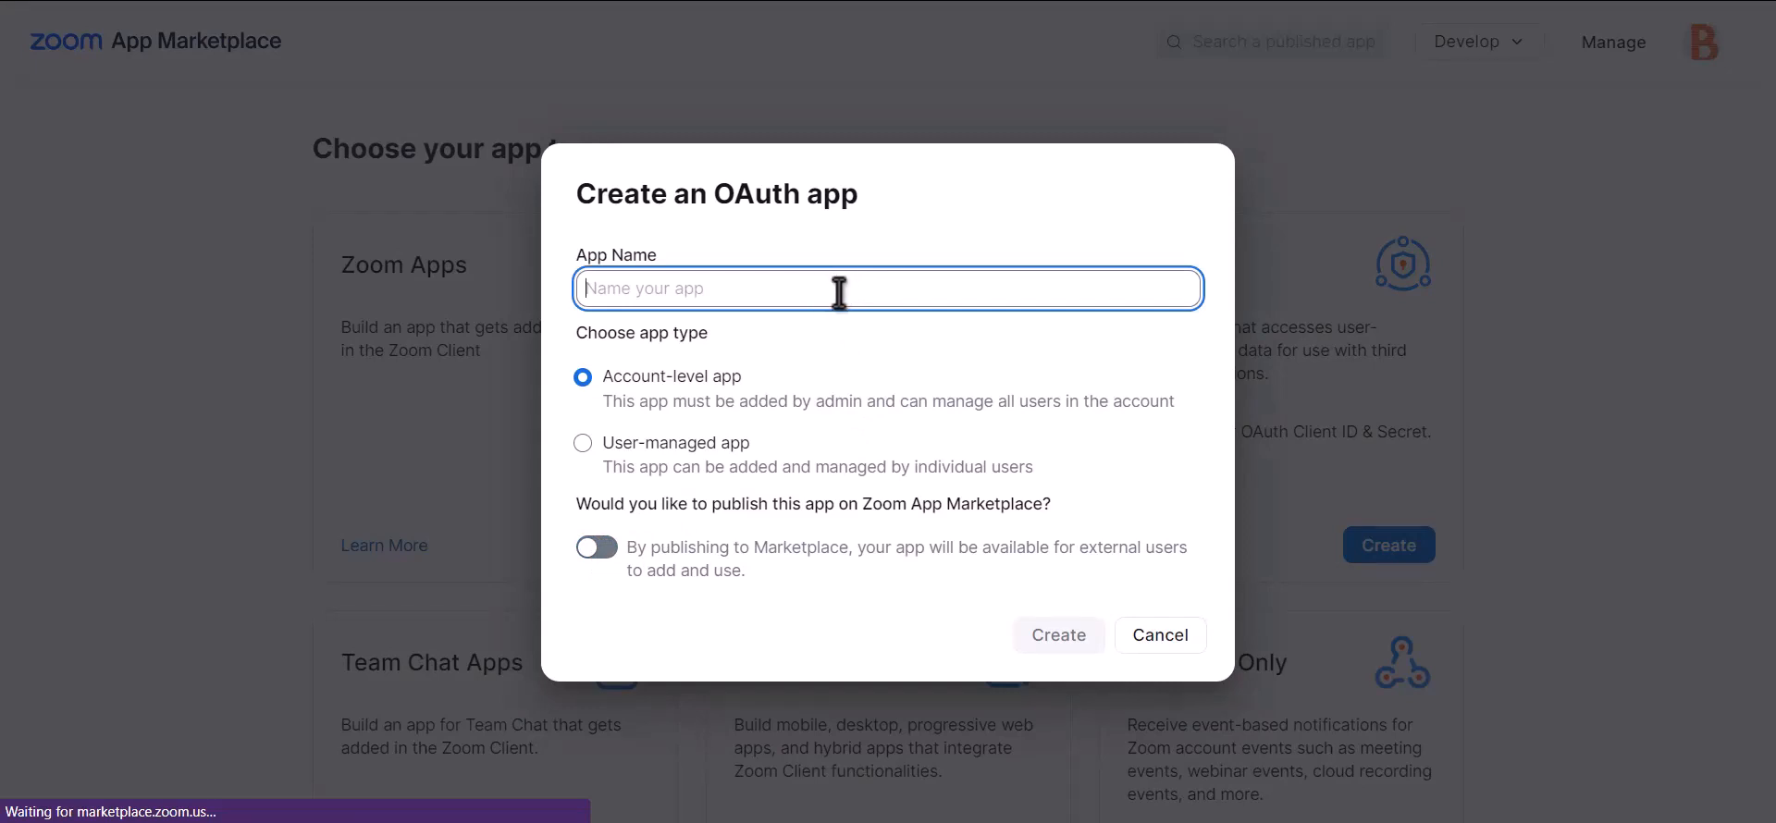
type("Bit int")
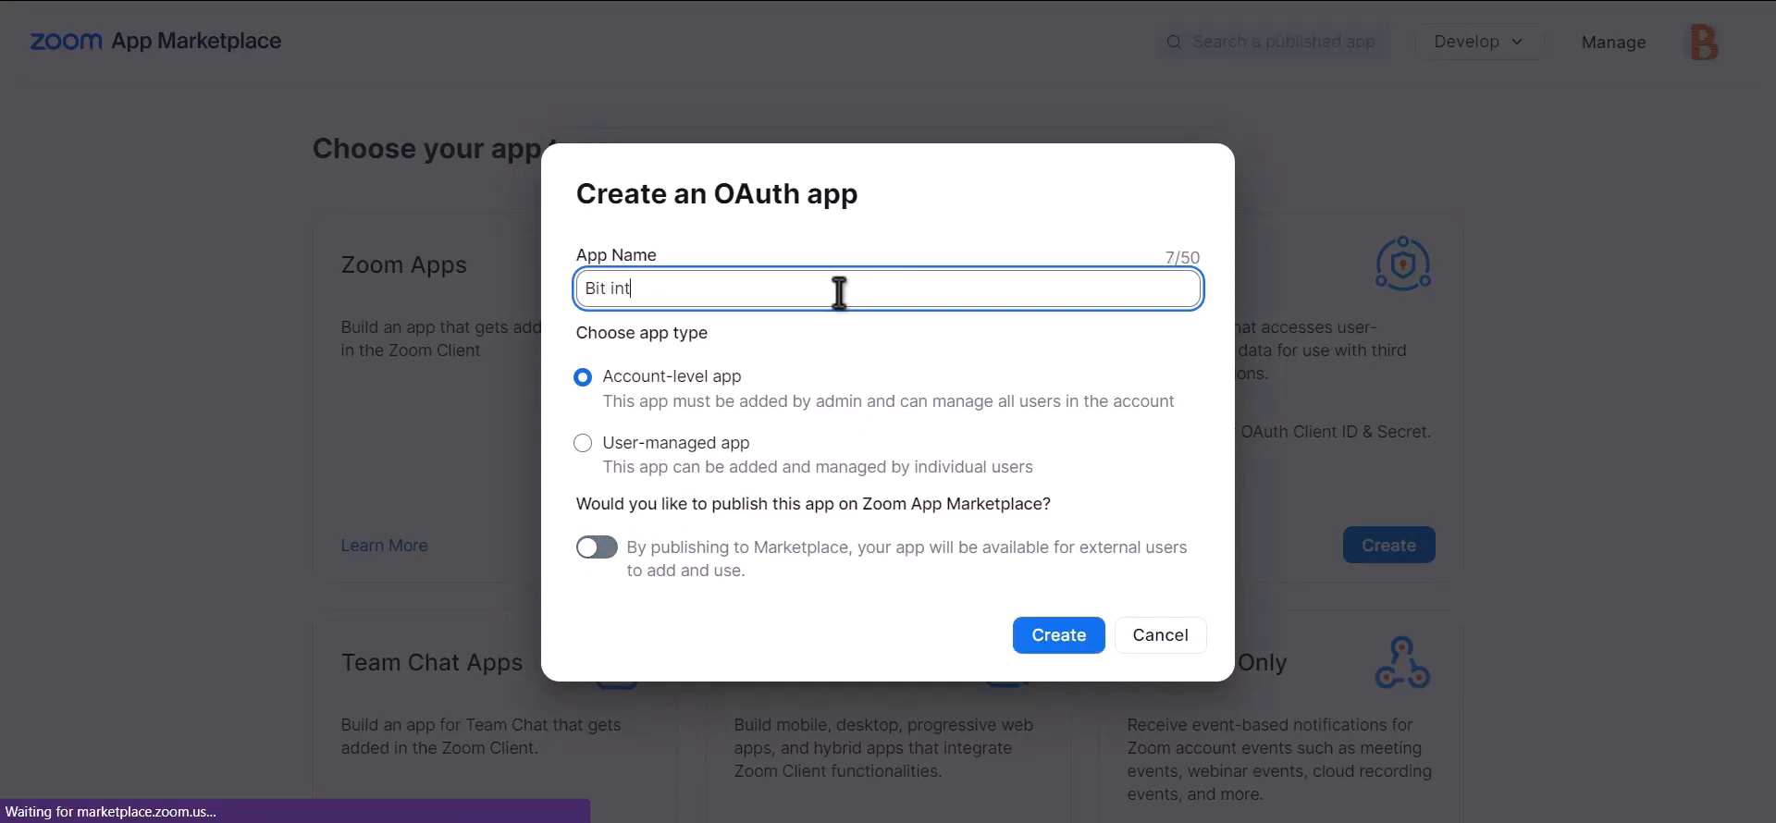
type("egrations")
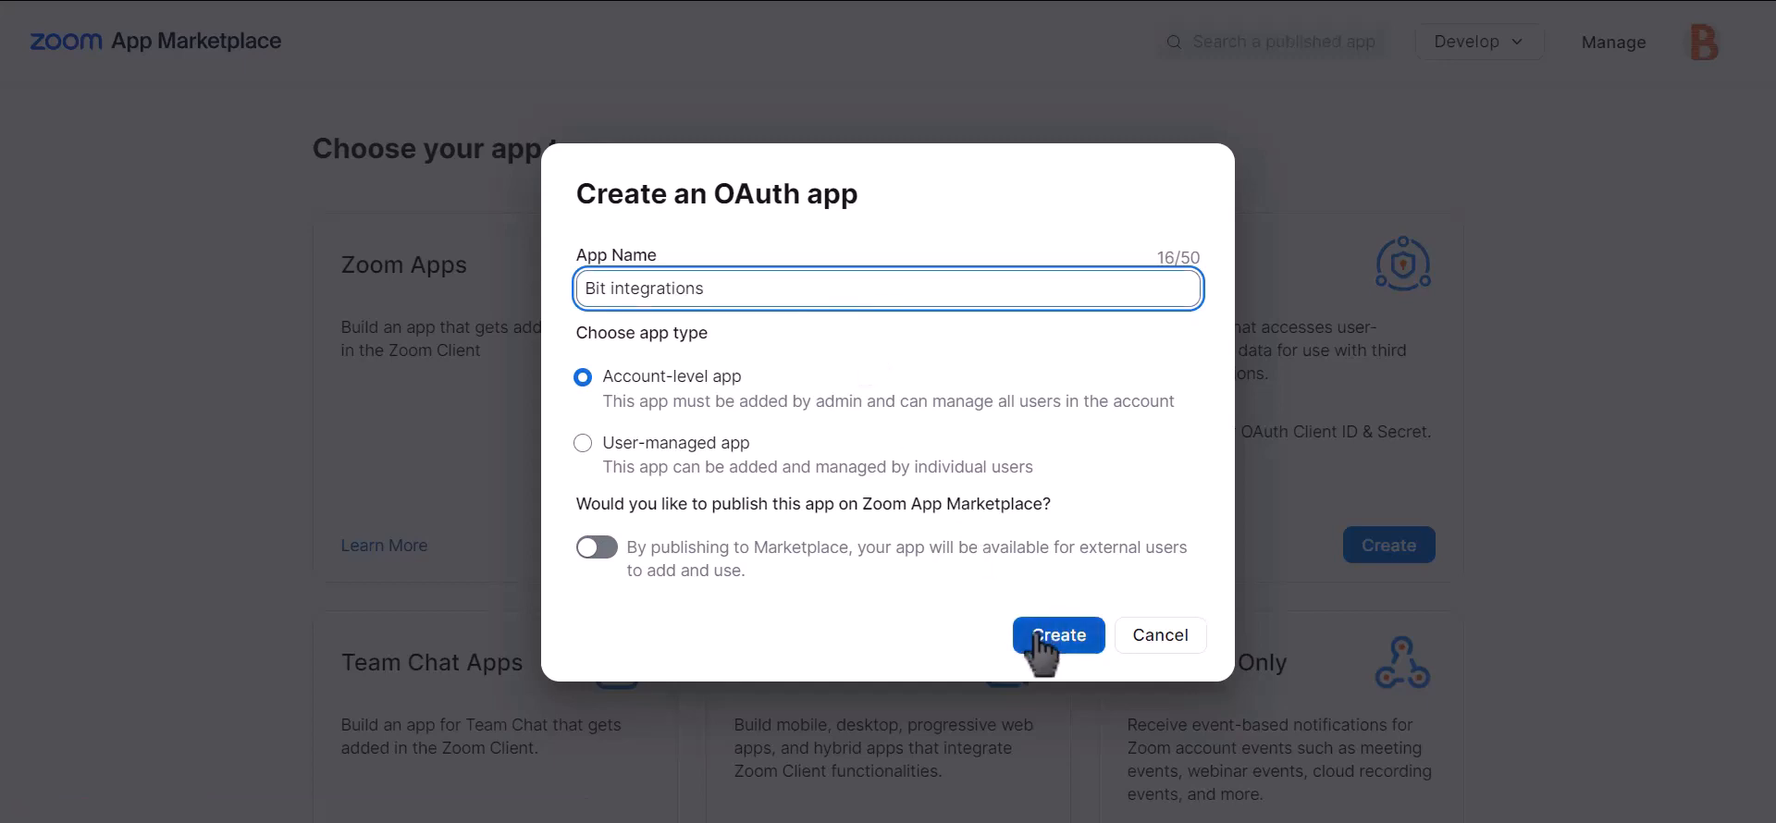
left_click(1072, 647)
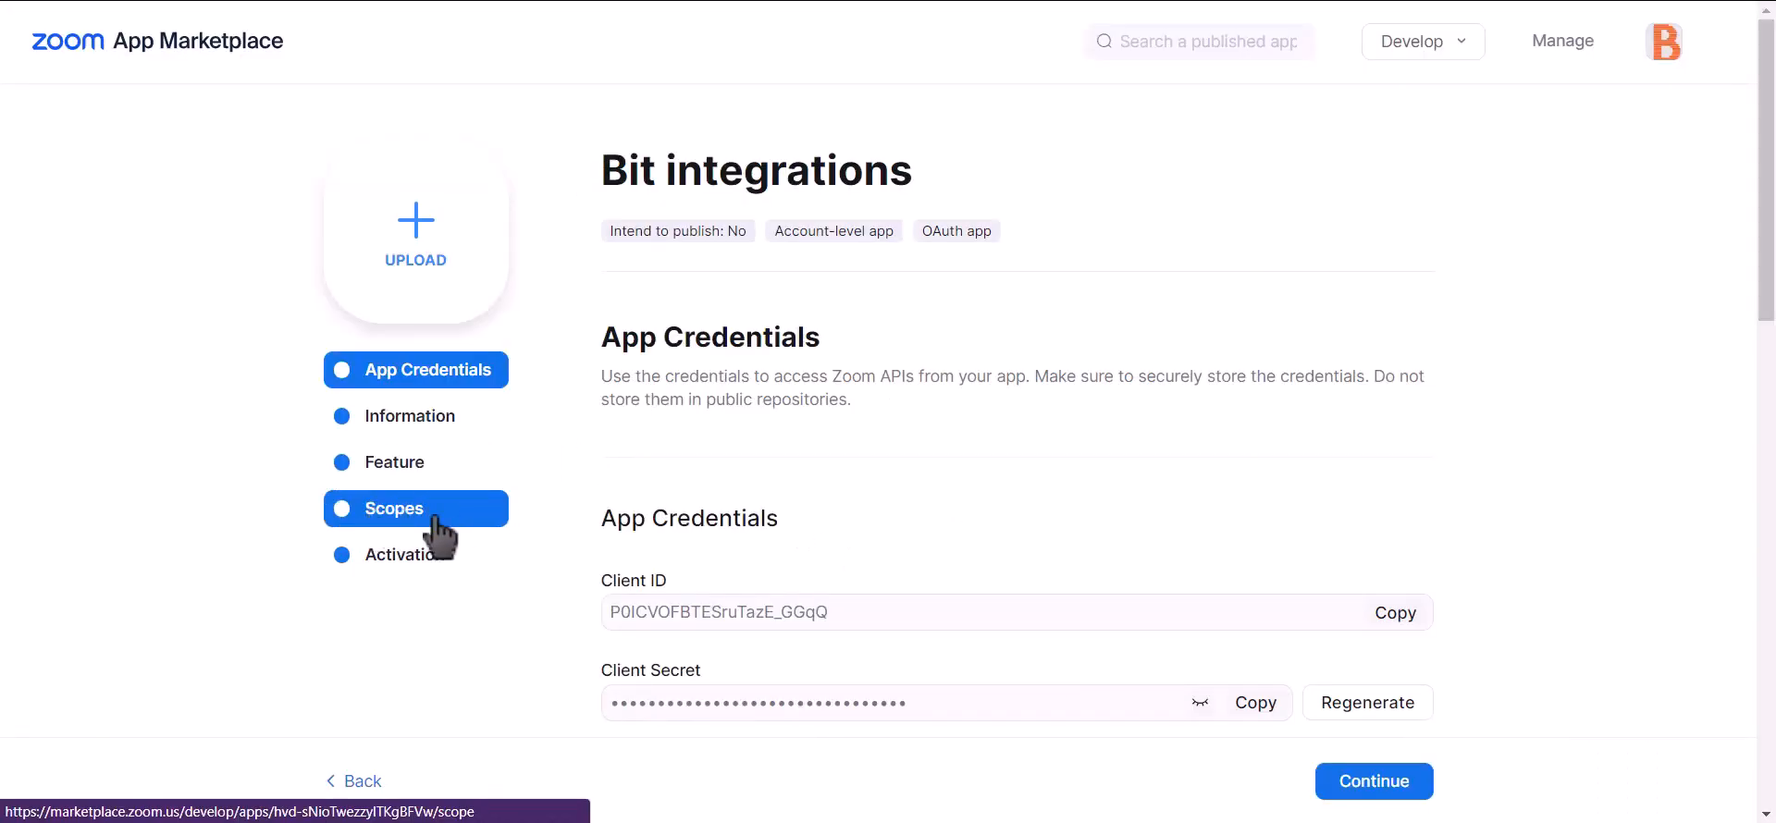
Add the sub-account user meetings and View all user meetings scopes to the app.
left_click(434, 518)
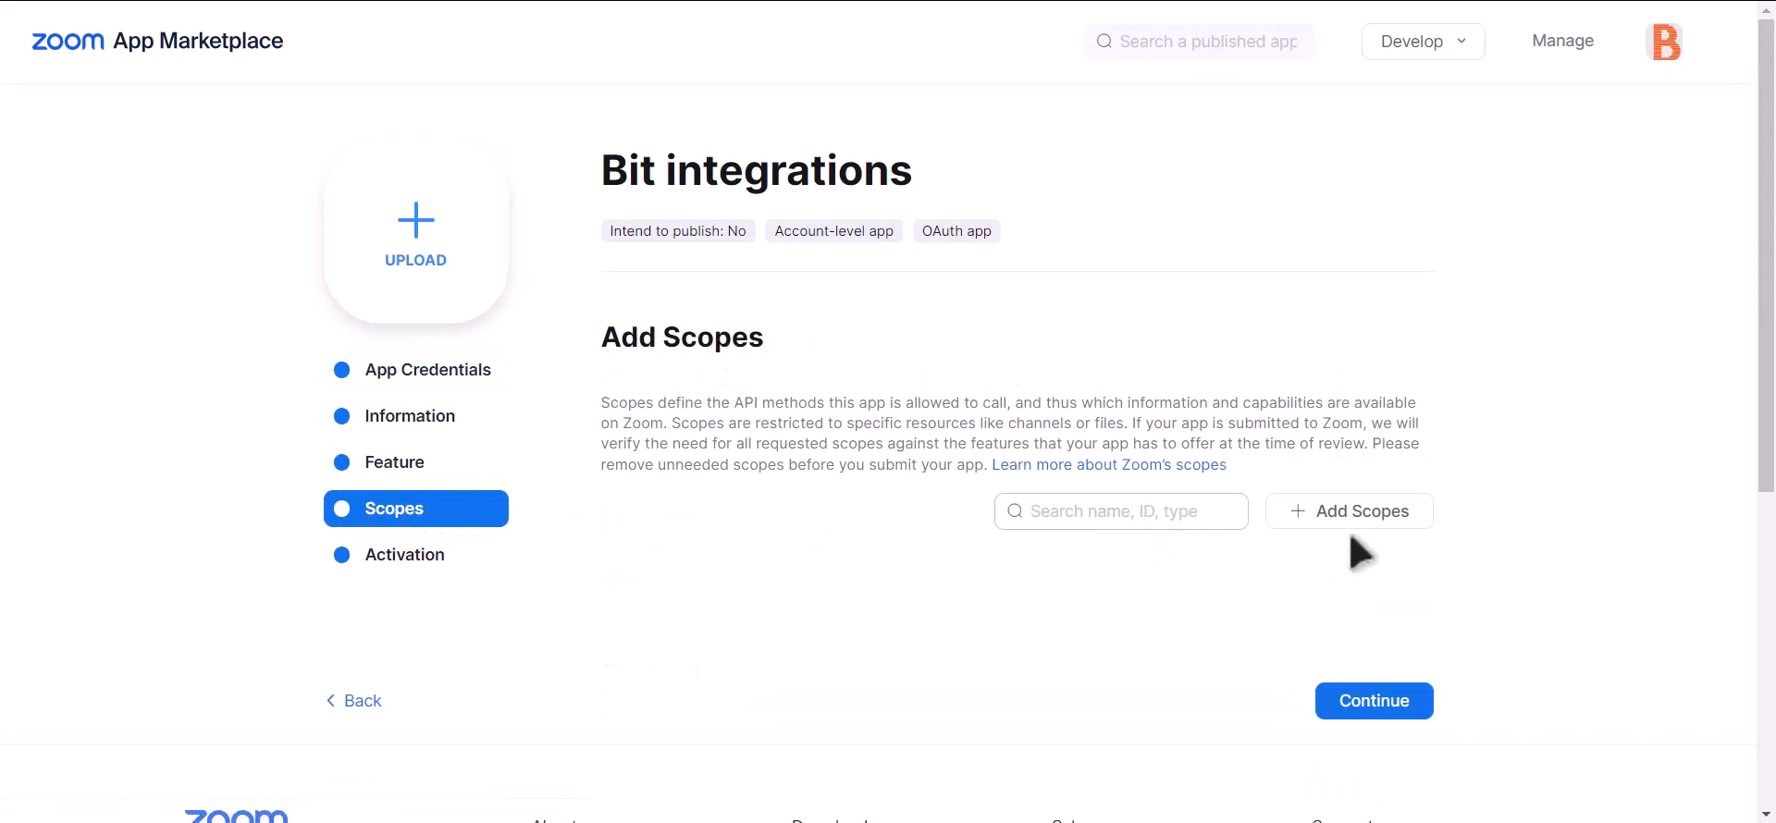
left_click(1379, 516)
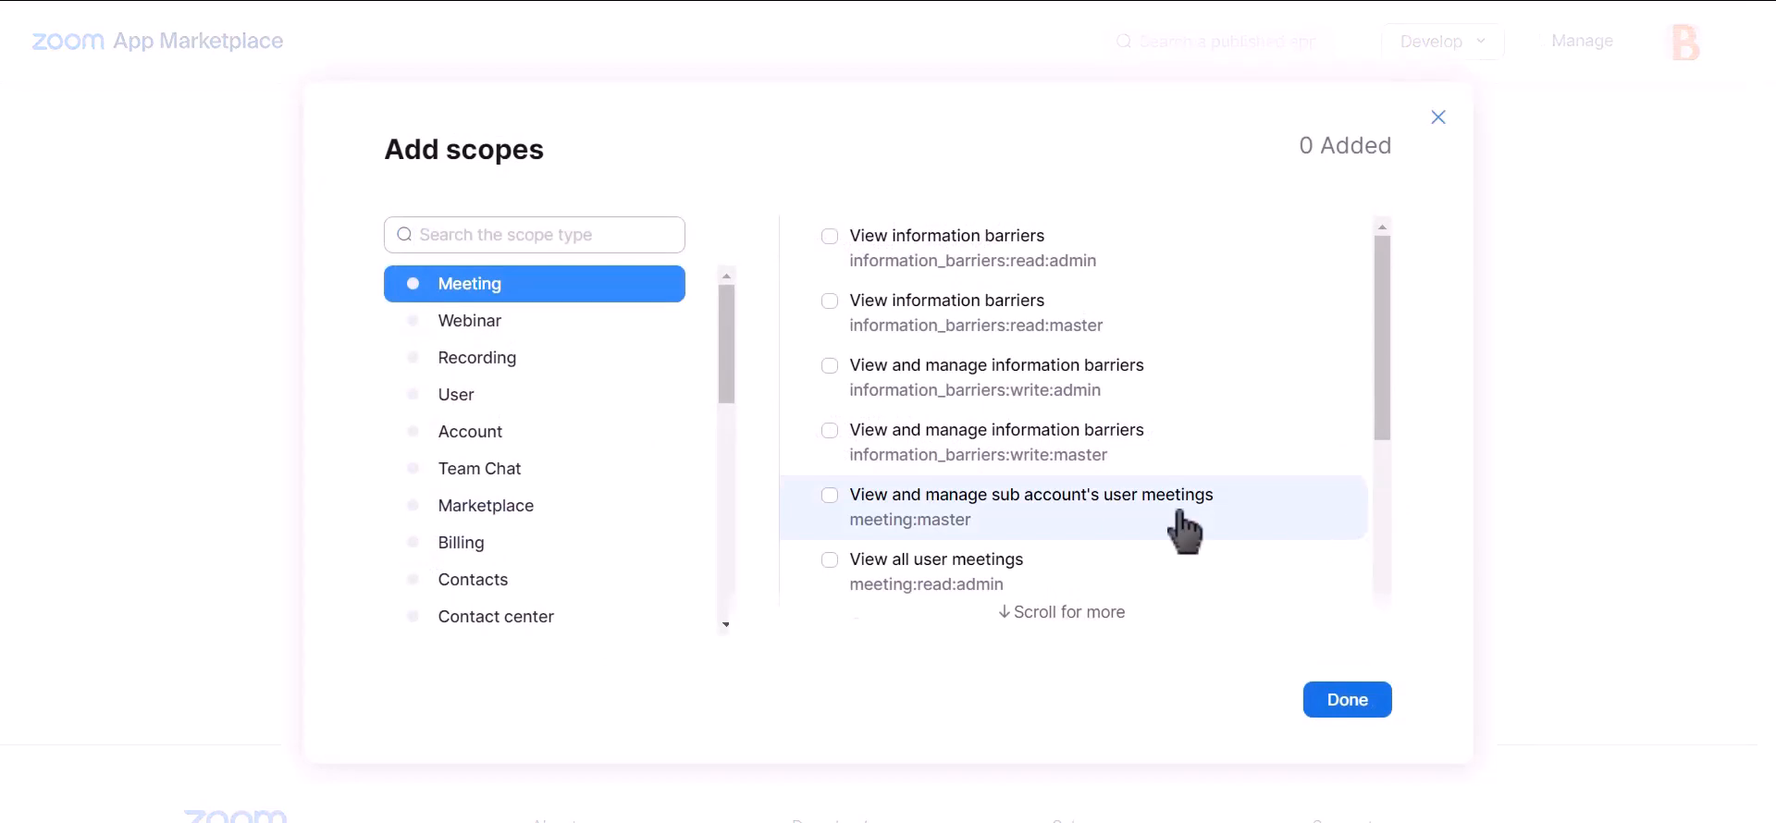
left_click(830, 497)
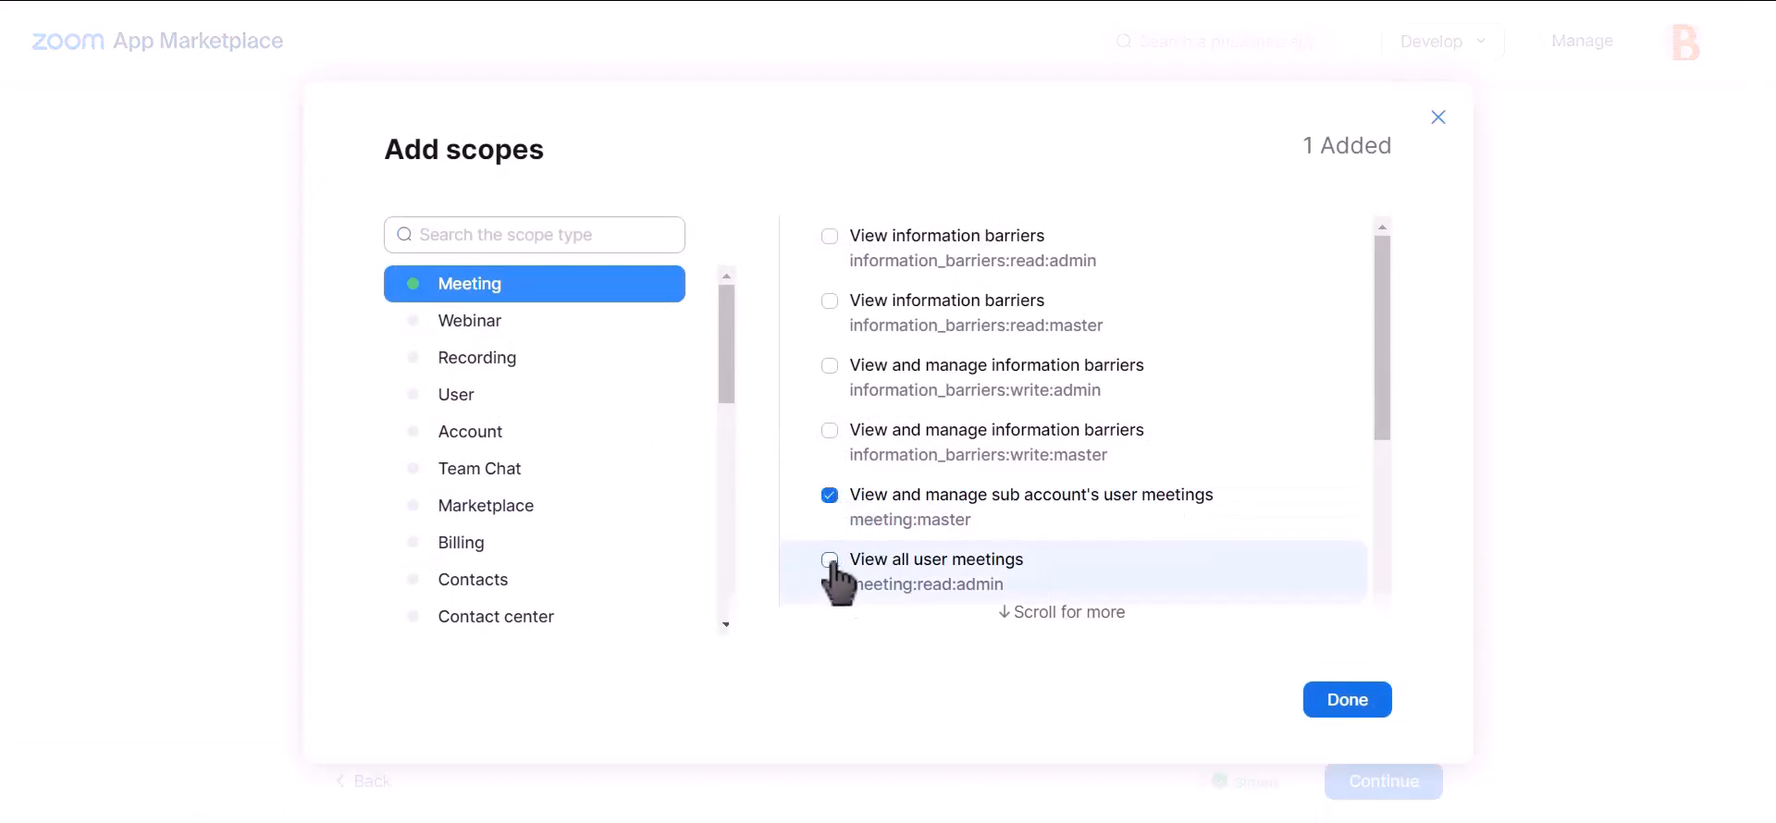
left_click(830, 559)
scroll(1027, 481, "down", 4)
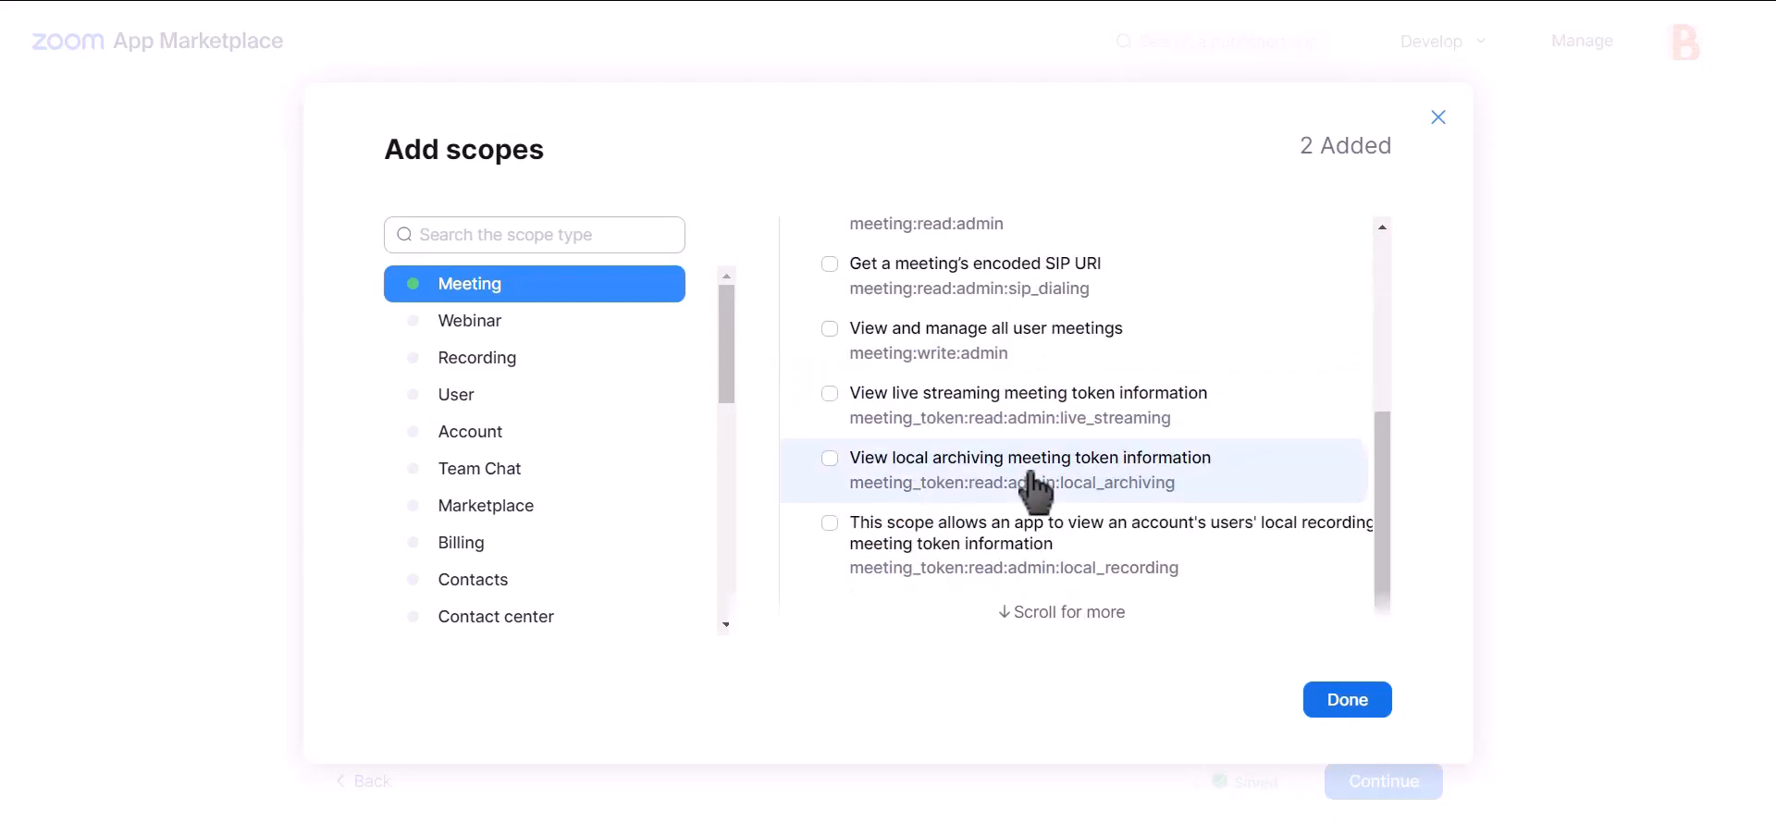
scroll(1034, 487, "up", 4)
scroll(1039, 495, "down", 2)
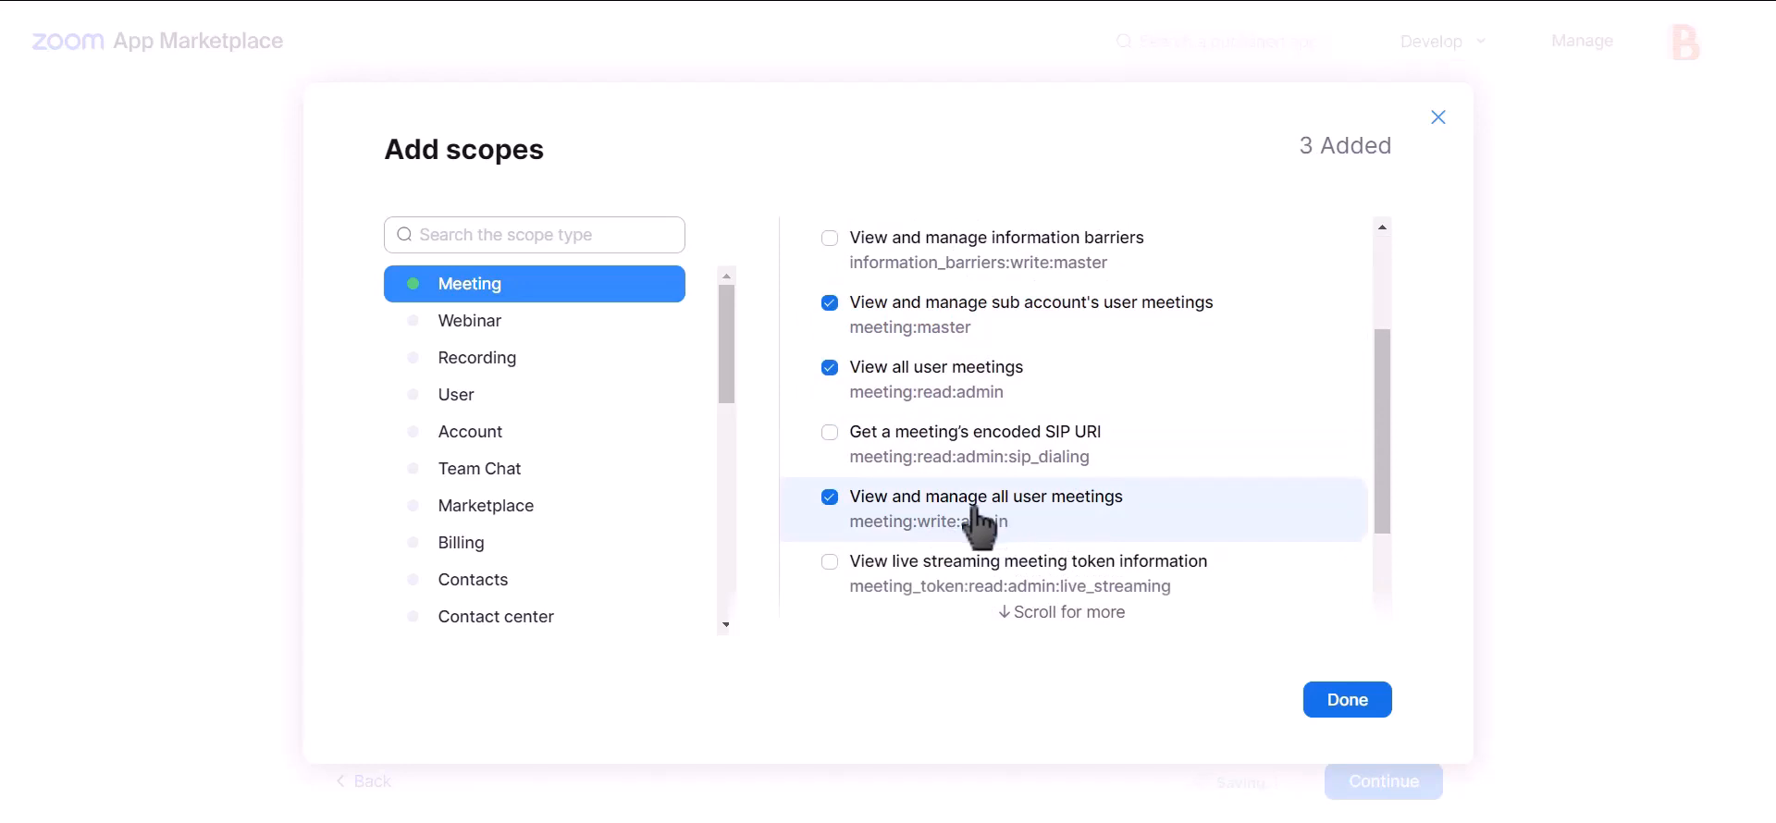
Add the user information, View all user information and manage users scopes, then save.
left_click(489, 400)
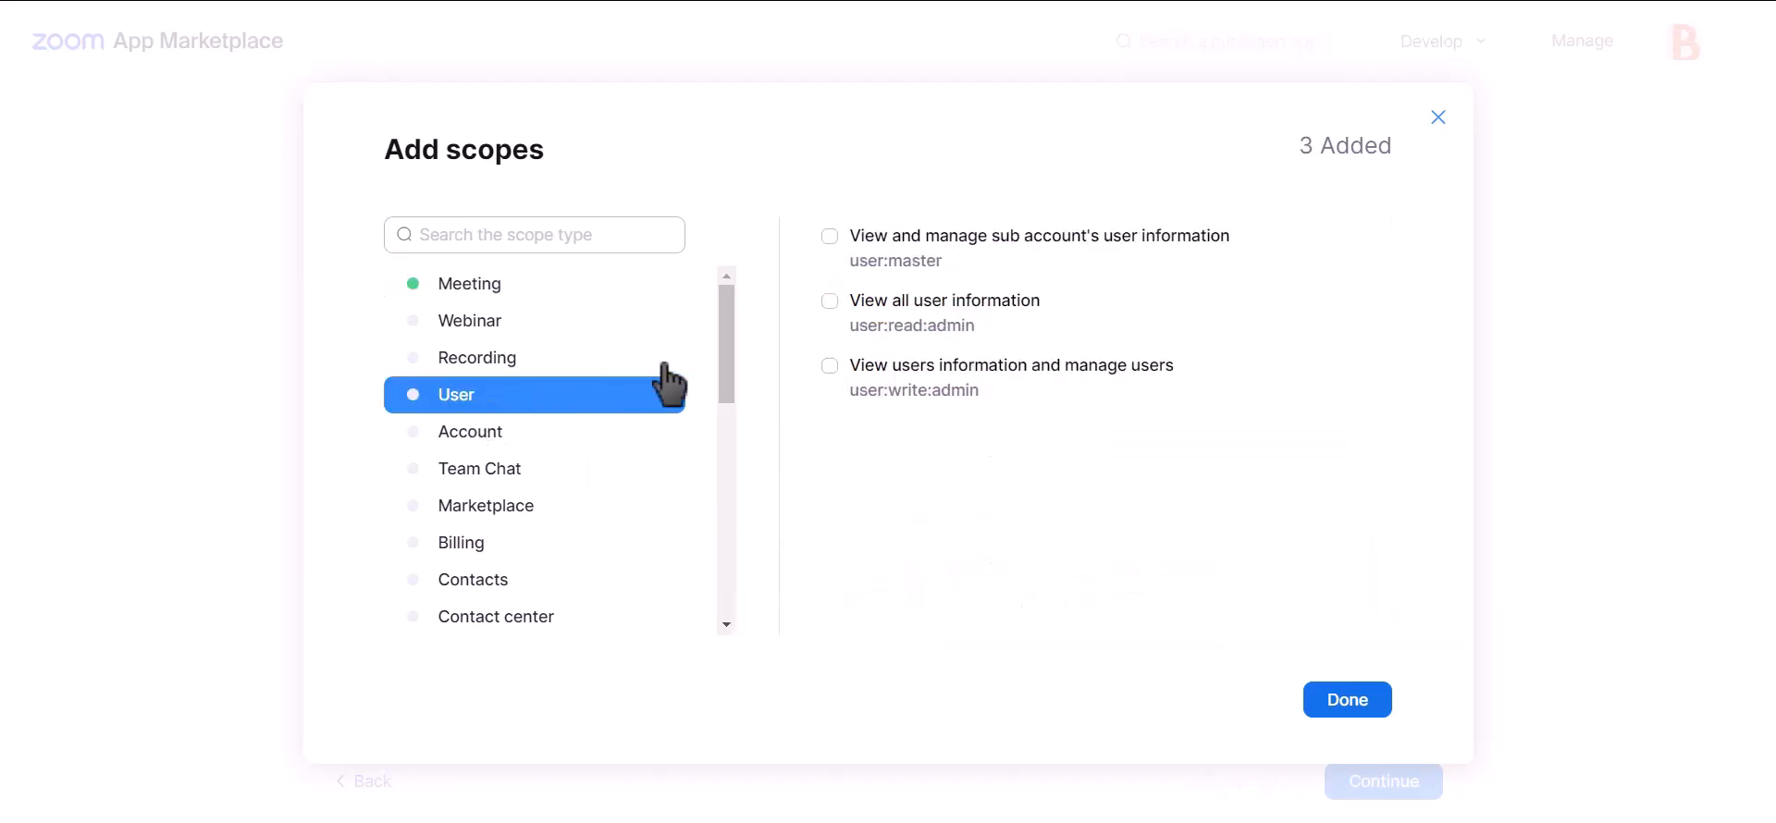
left_click(912, 319)
left_click(912, 315)
left_click(920, 384)
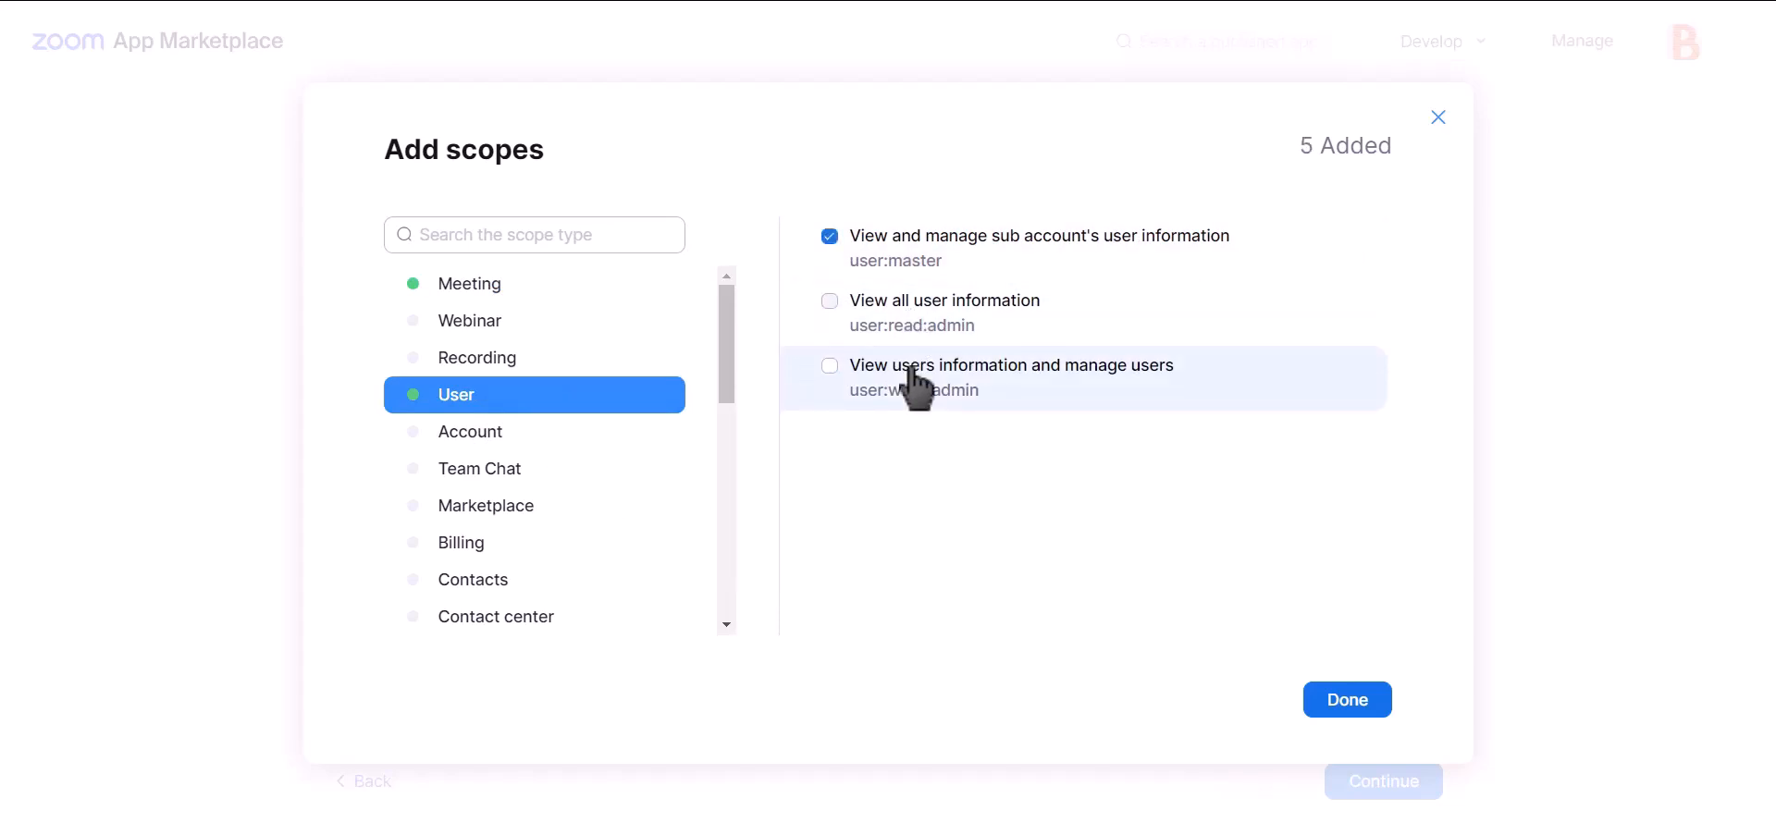
left_click(1346, 709)
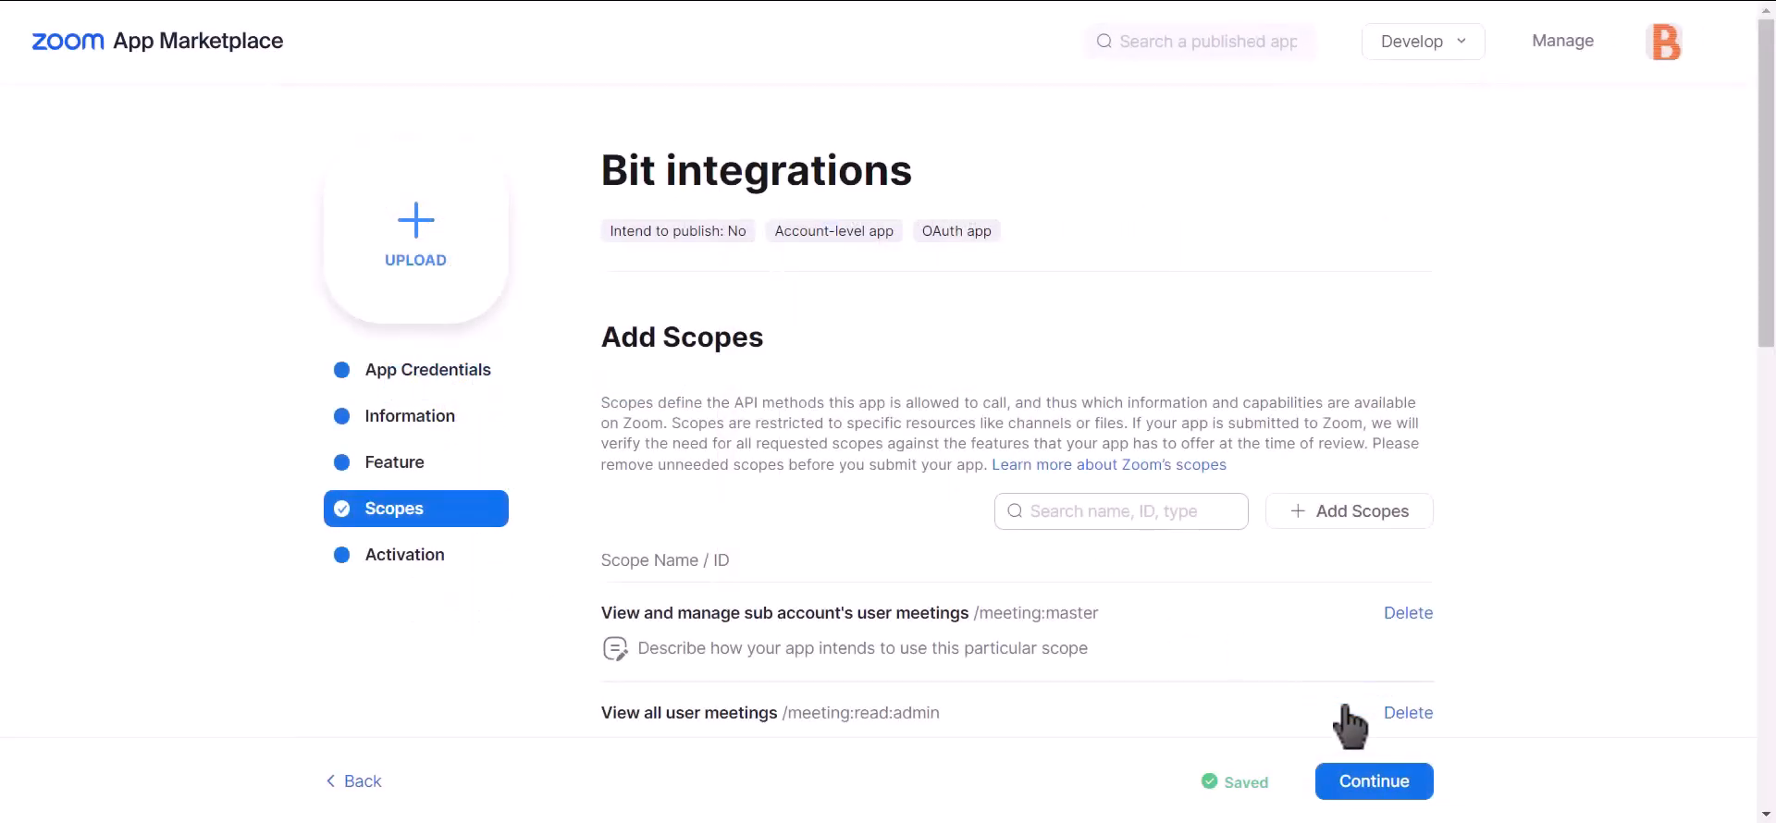
Copy the app's Client ID and focus the Bit Integrations Client id field.
left_click(448, 388)
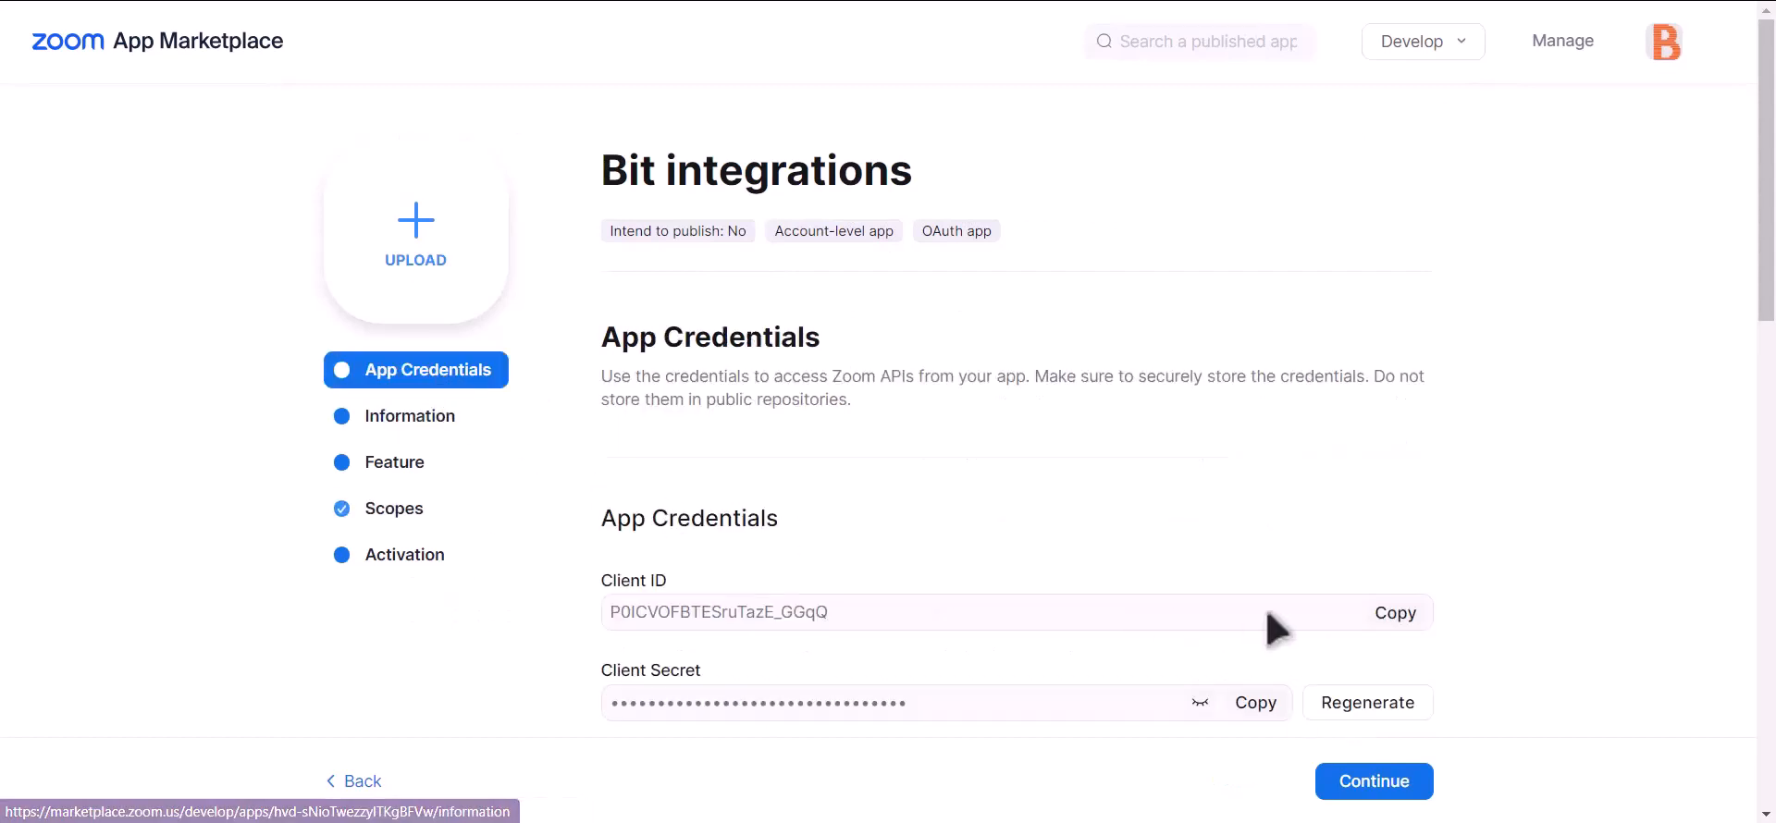
left_click(1366, 620)
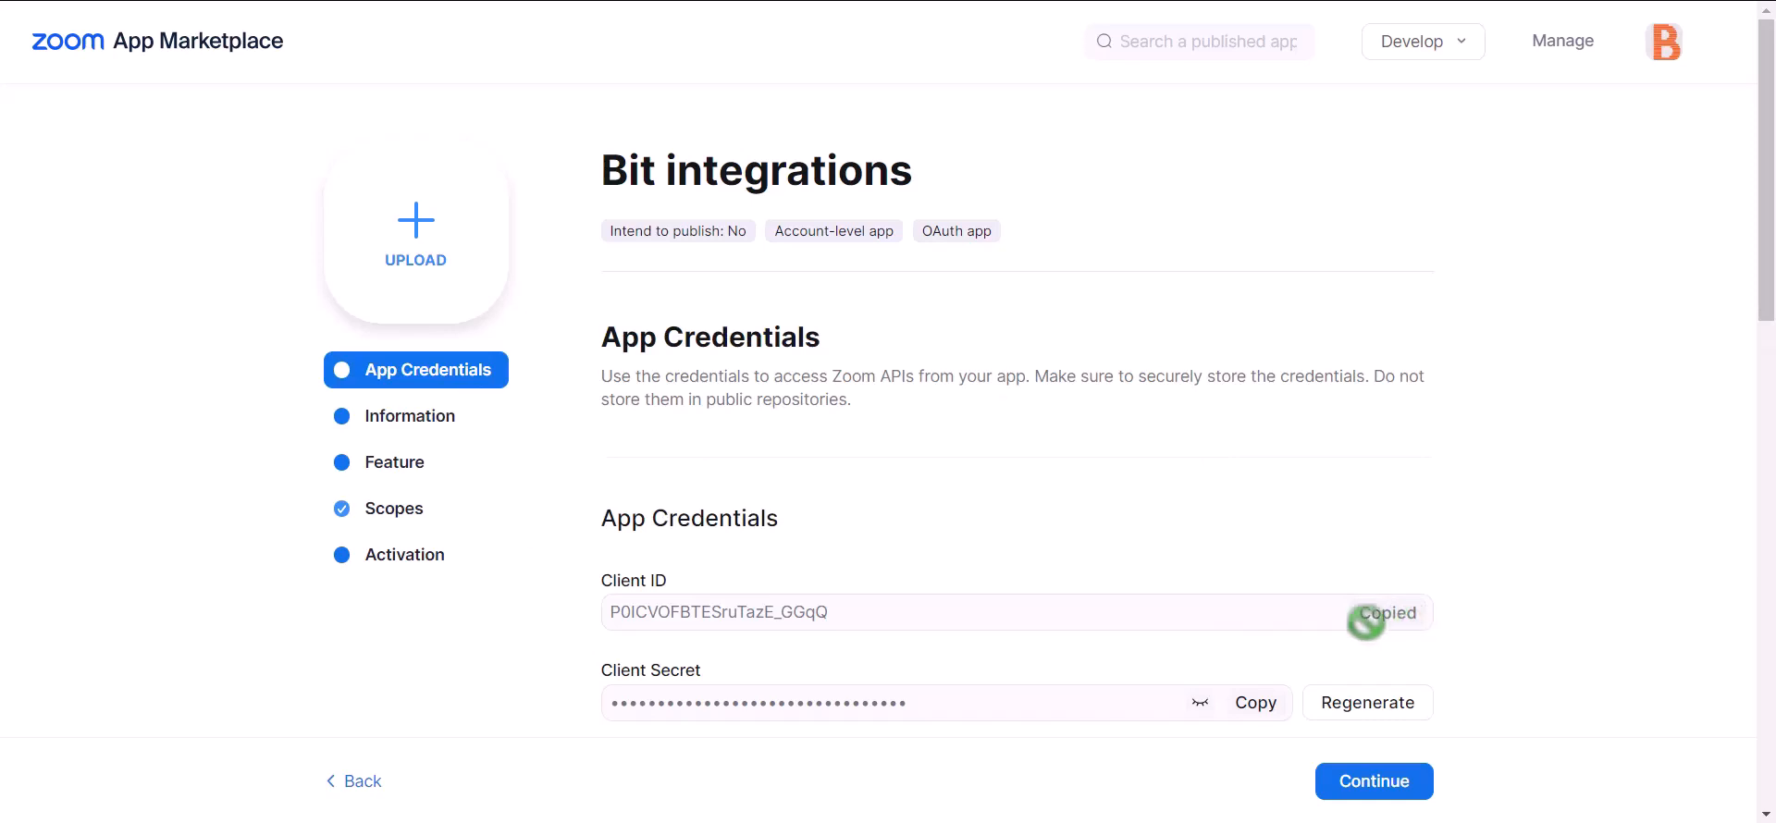
key("alt+Tab")
left_click(408, 476)
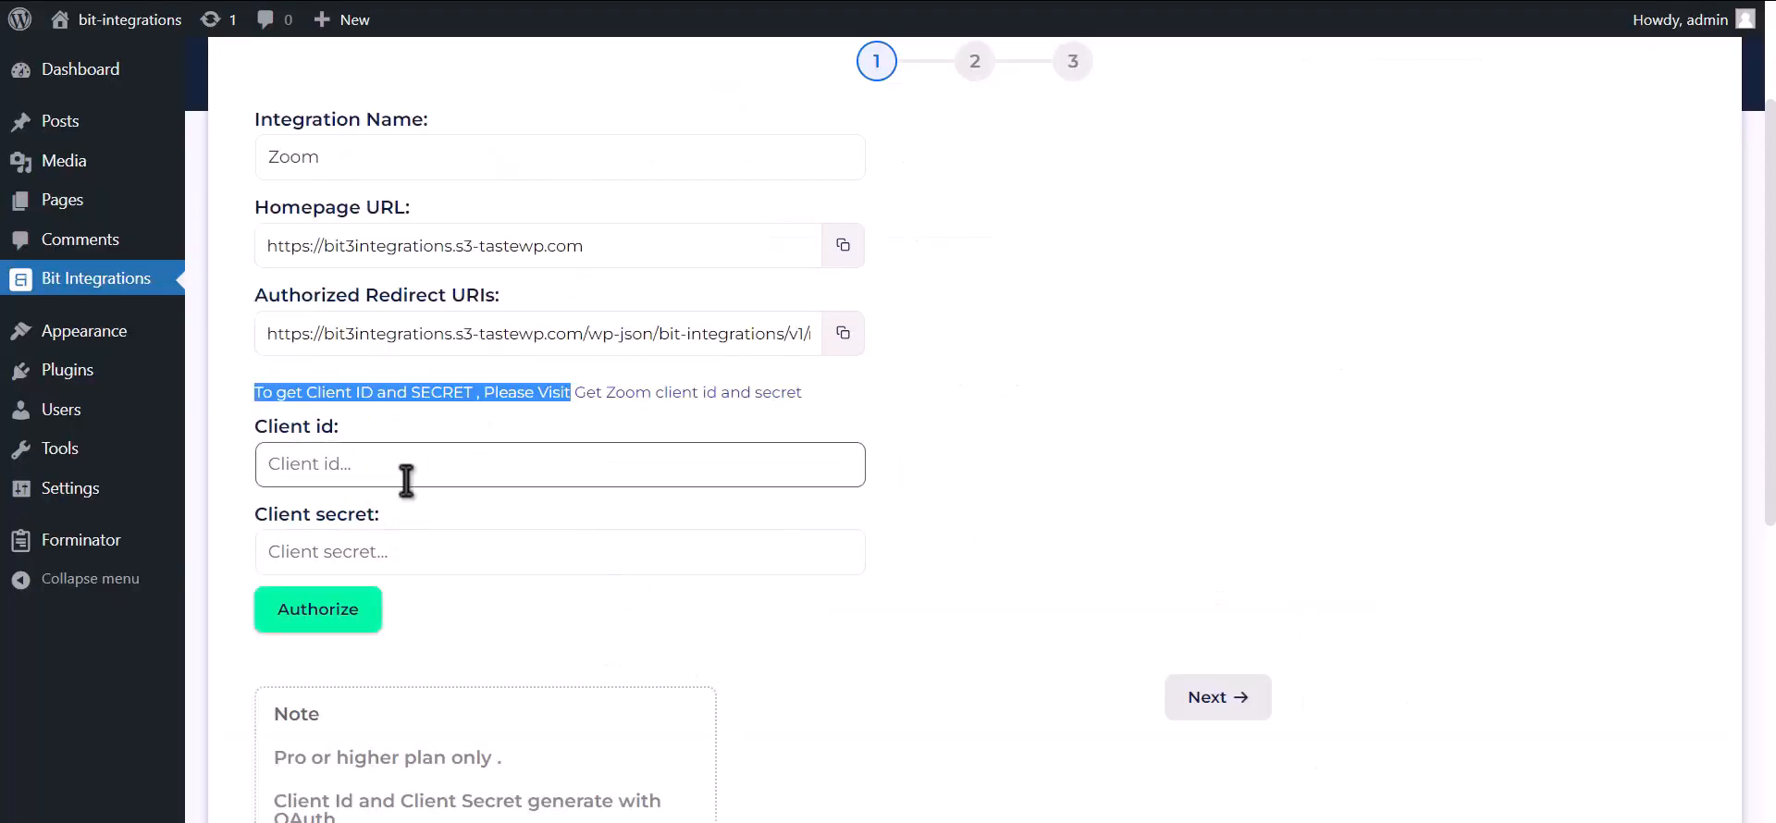
Fill in the Zoom Client id and Client secret, then copy the authorized redirect URI.
key("ctrl+v")
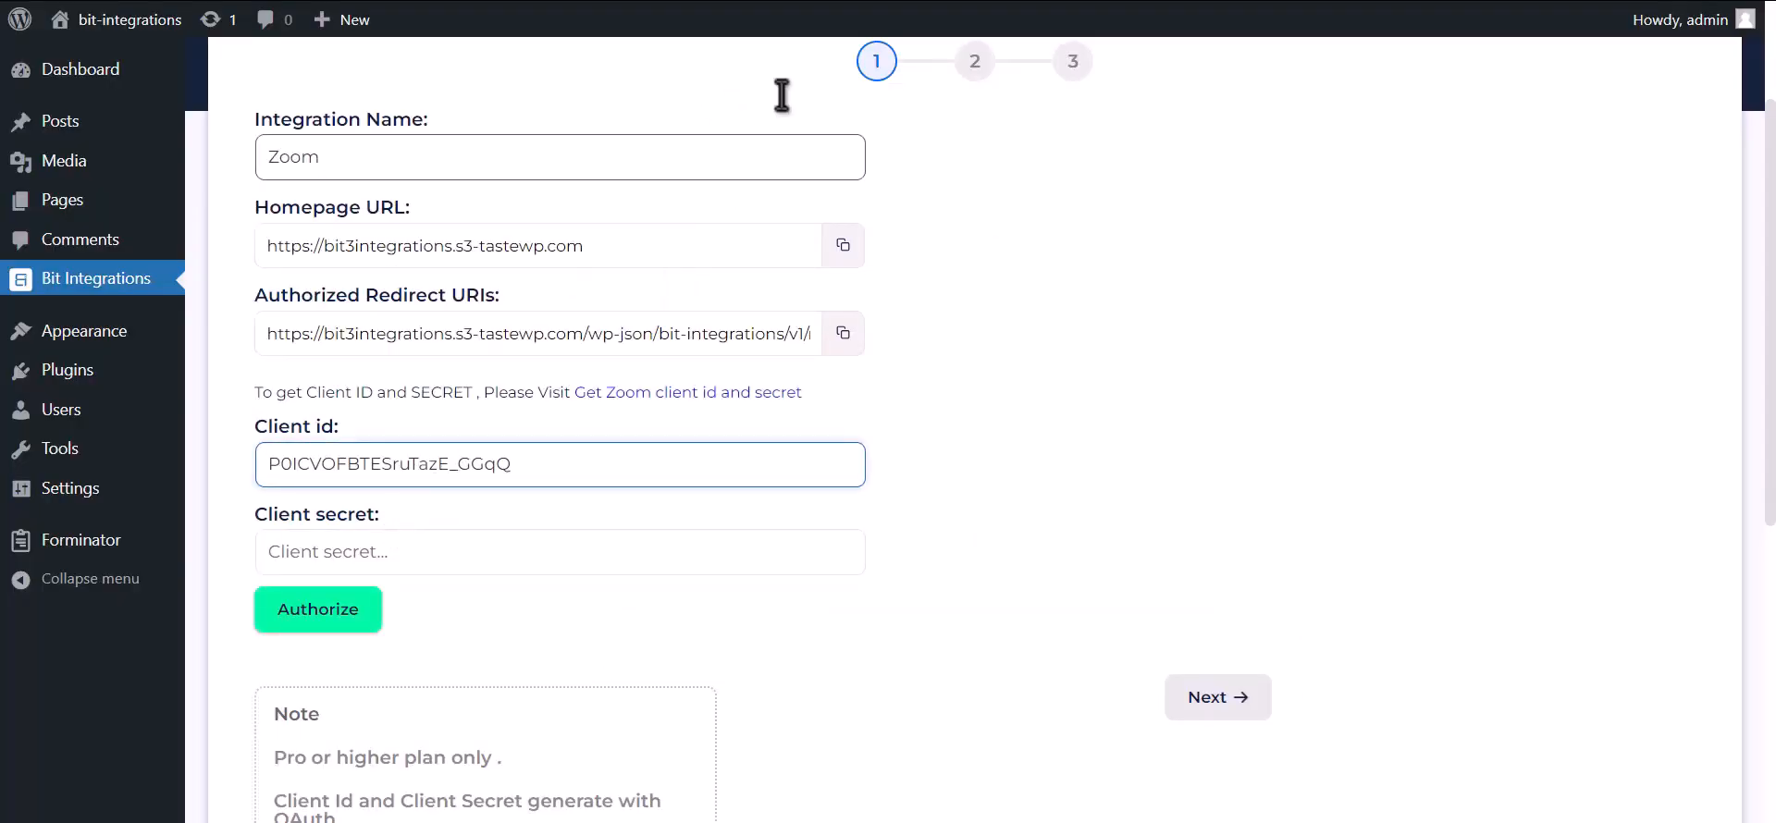
key("alt+Tab")
left_click_drag(603, 670, 705, 670)
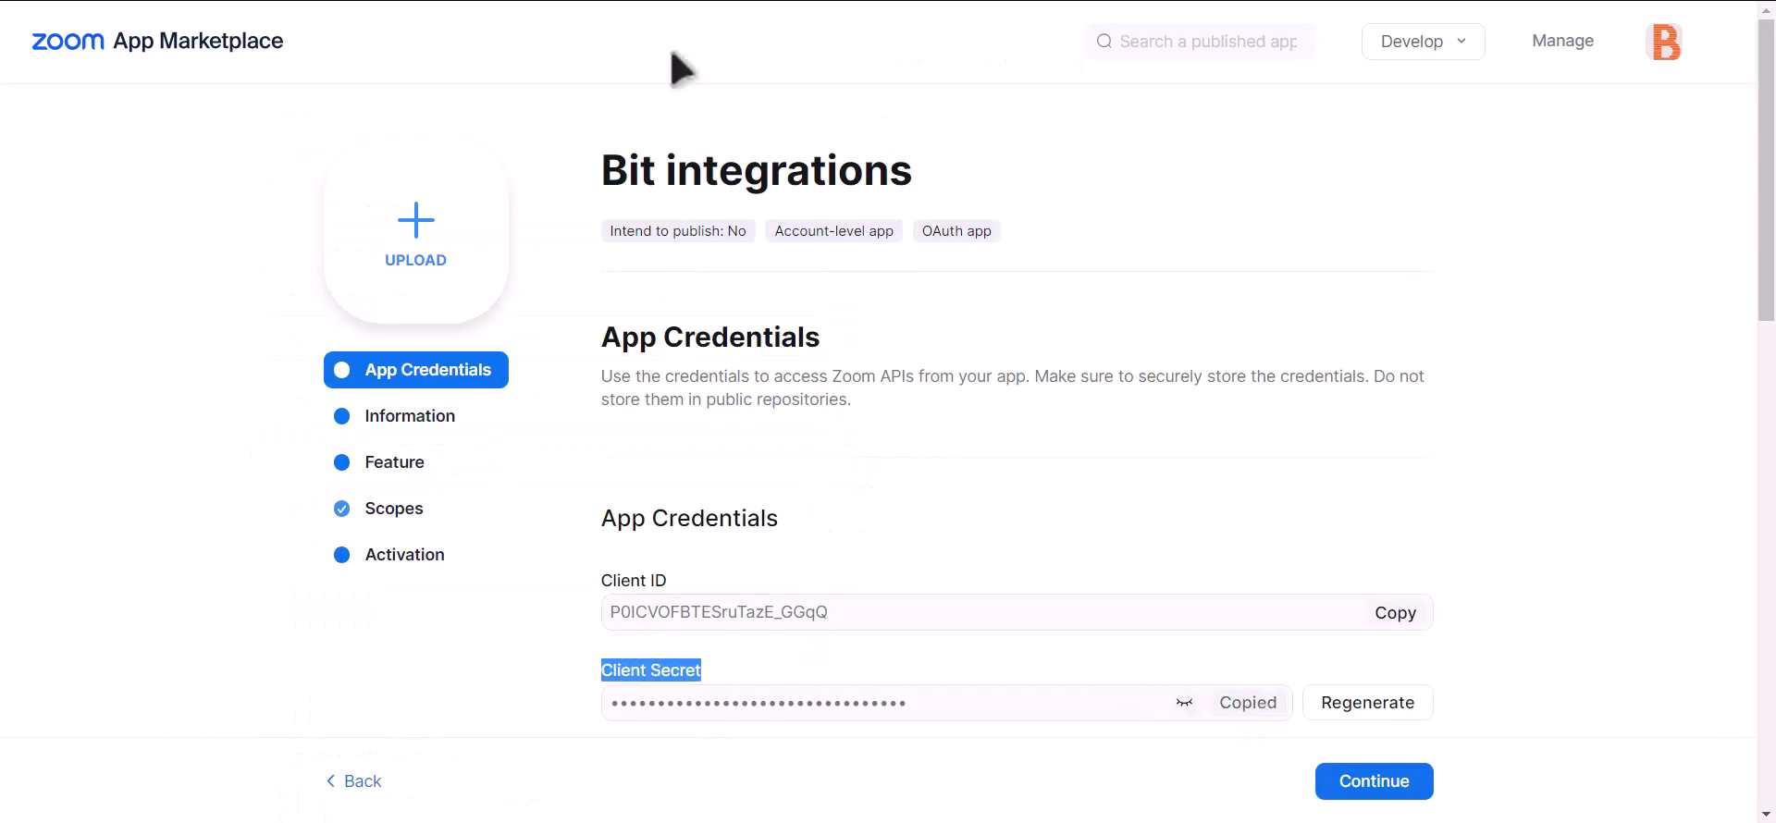
key("alt+Tab")
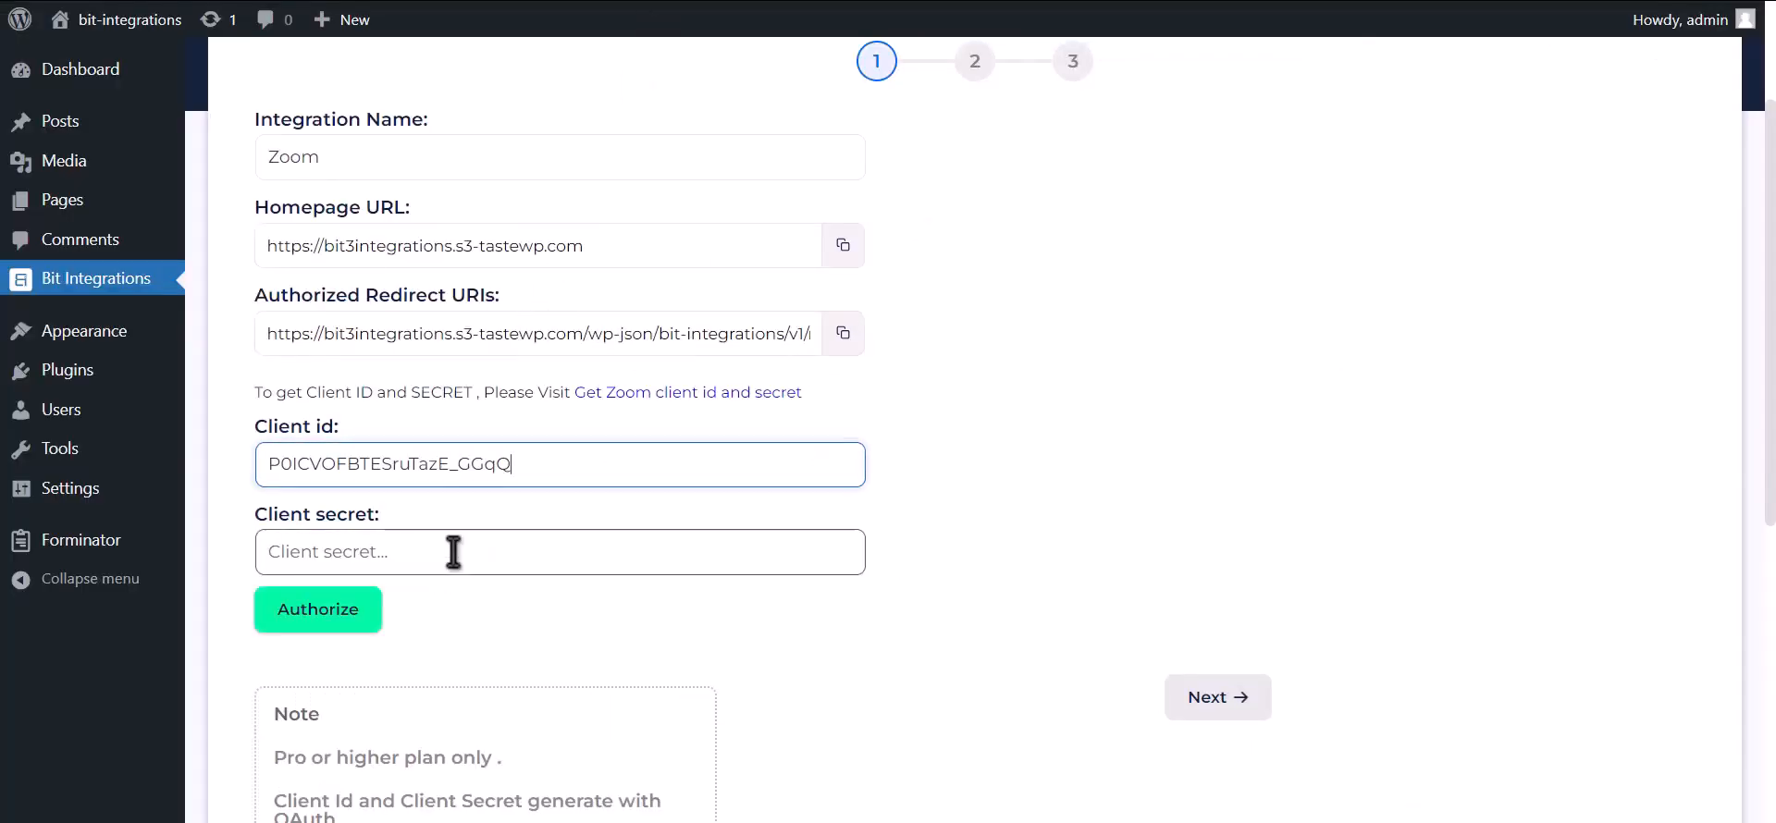
left_click(454, 552)
key("ctrl+v")
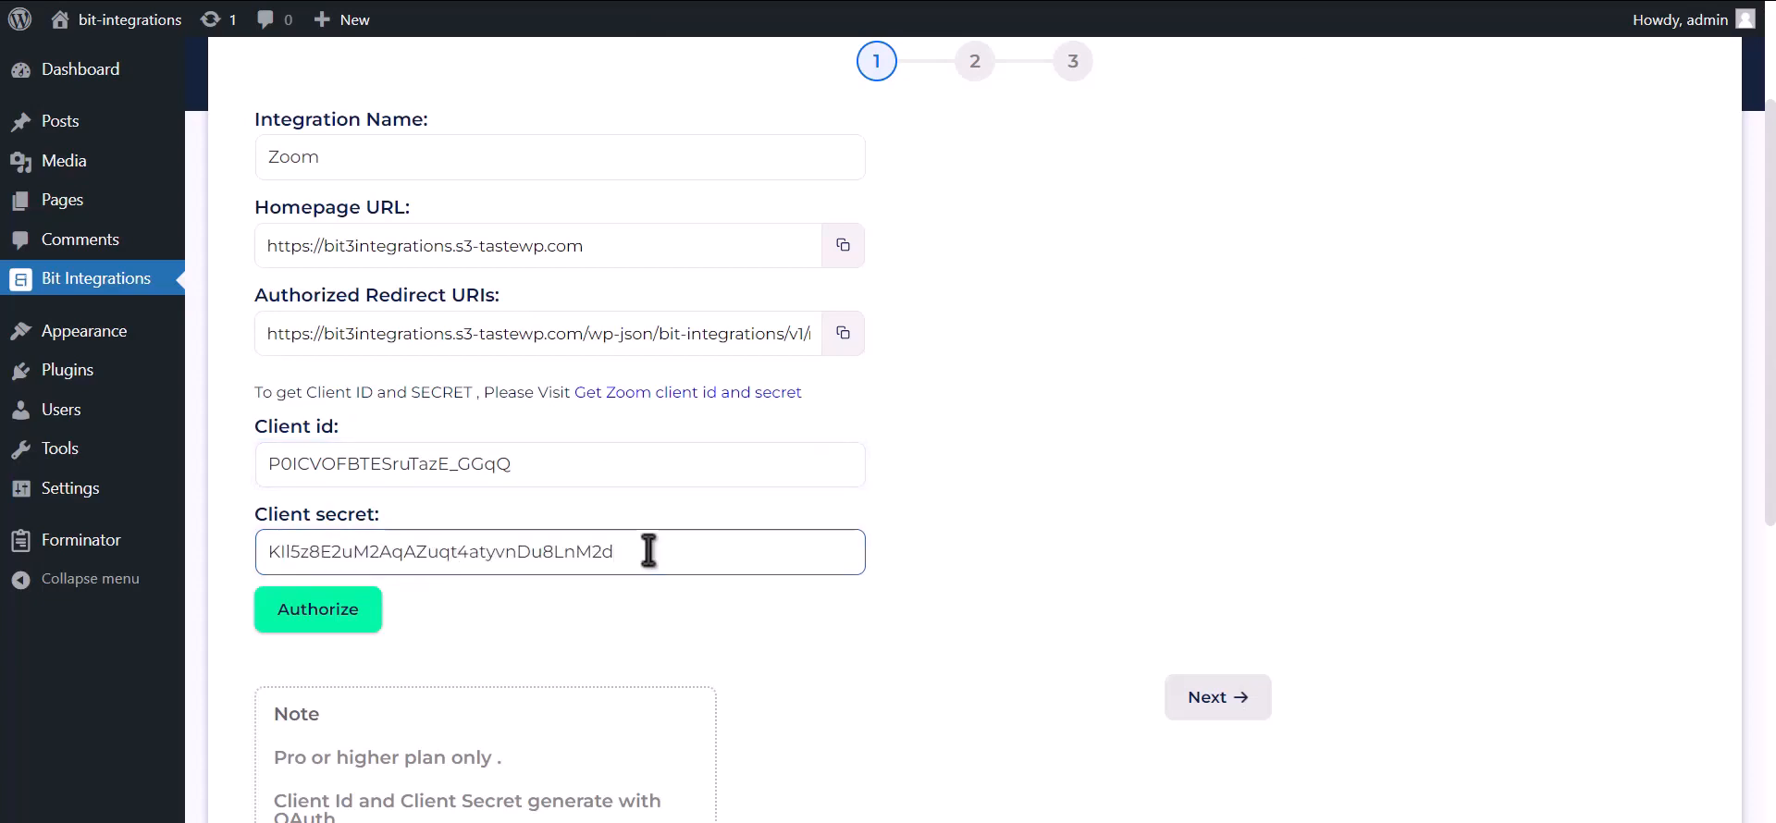
left_click(844, 347)
key("alt+Tab")
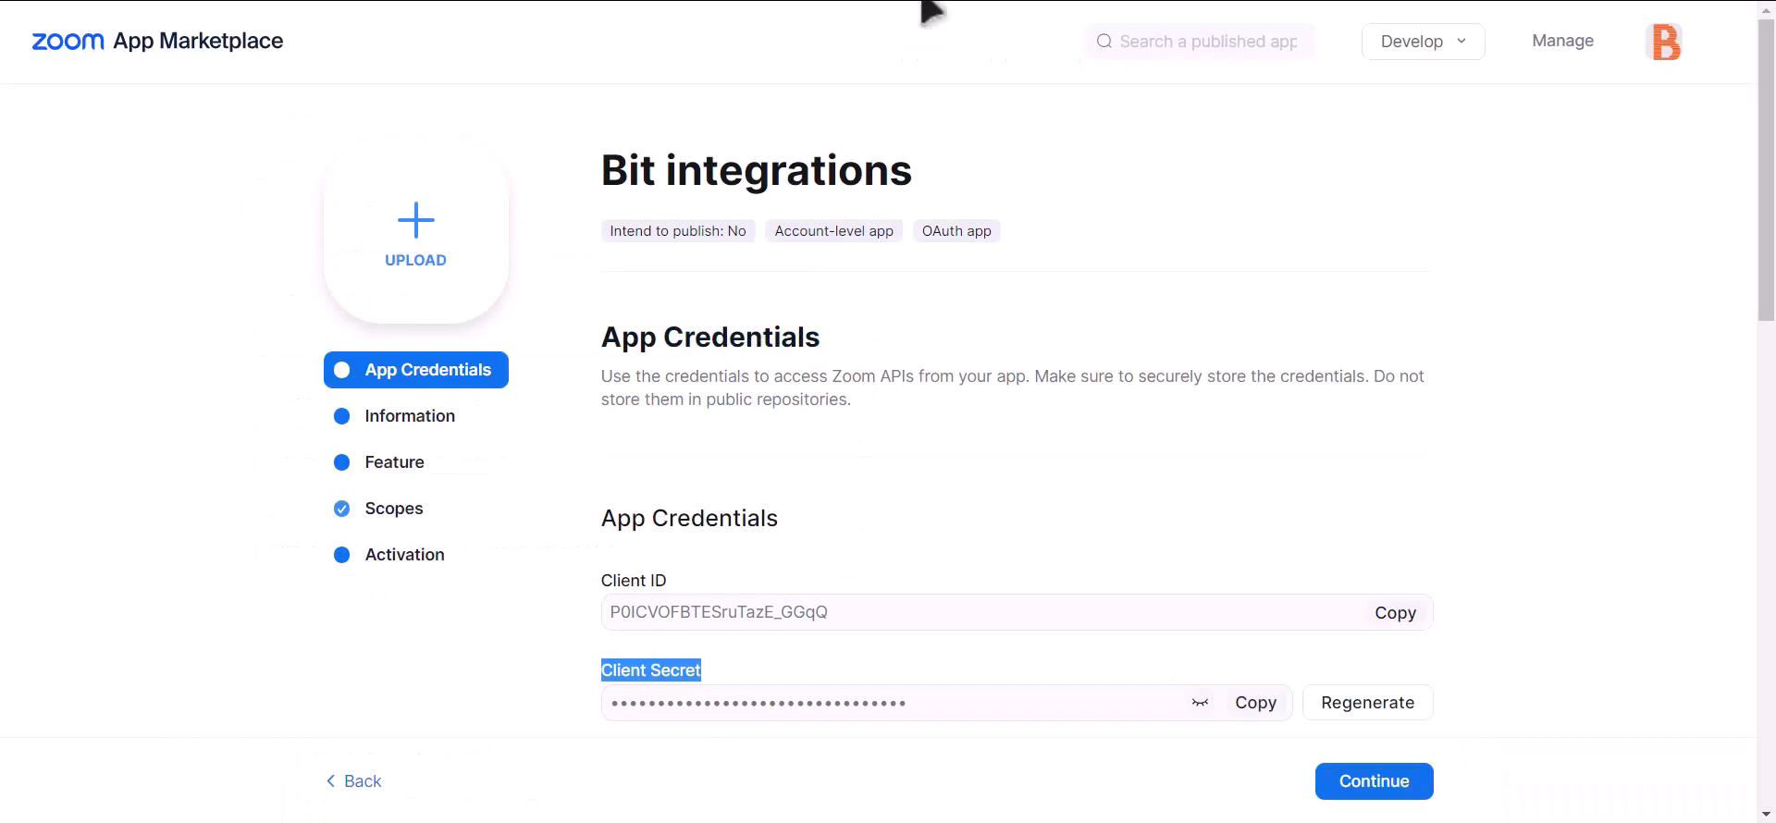
Paste the Bit Integrations redirect URI as the OAuth redirect URL and into the allow list.
scroll(953, 352, "down", 2)
left_click(709, 614)
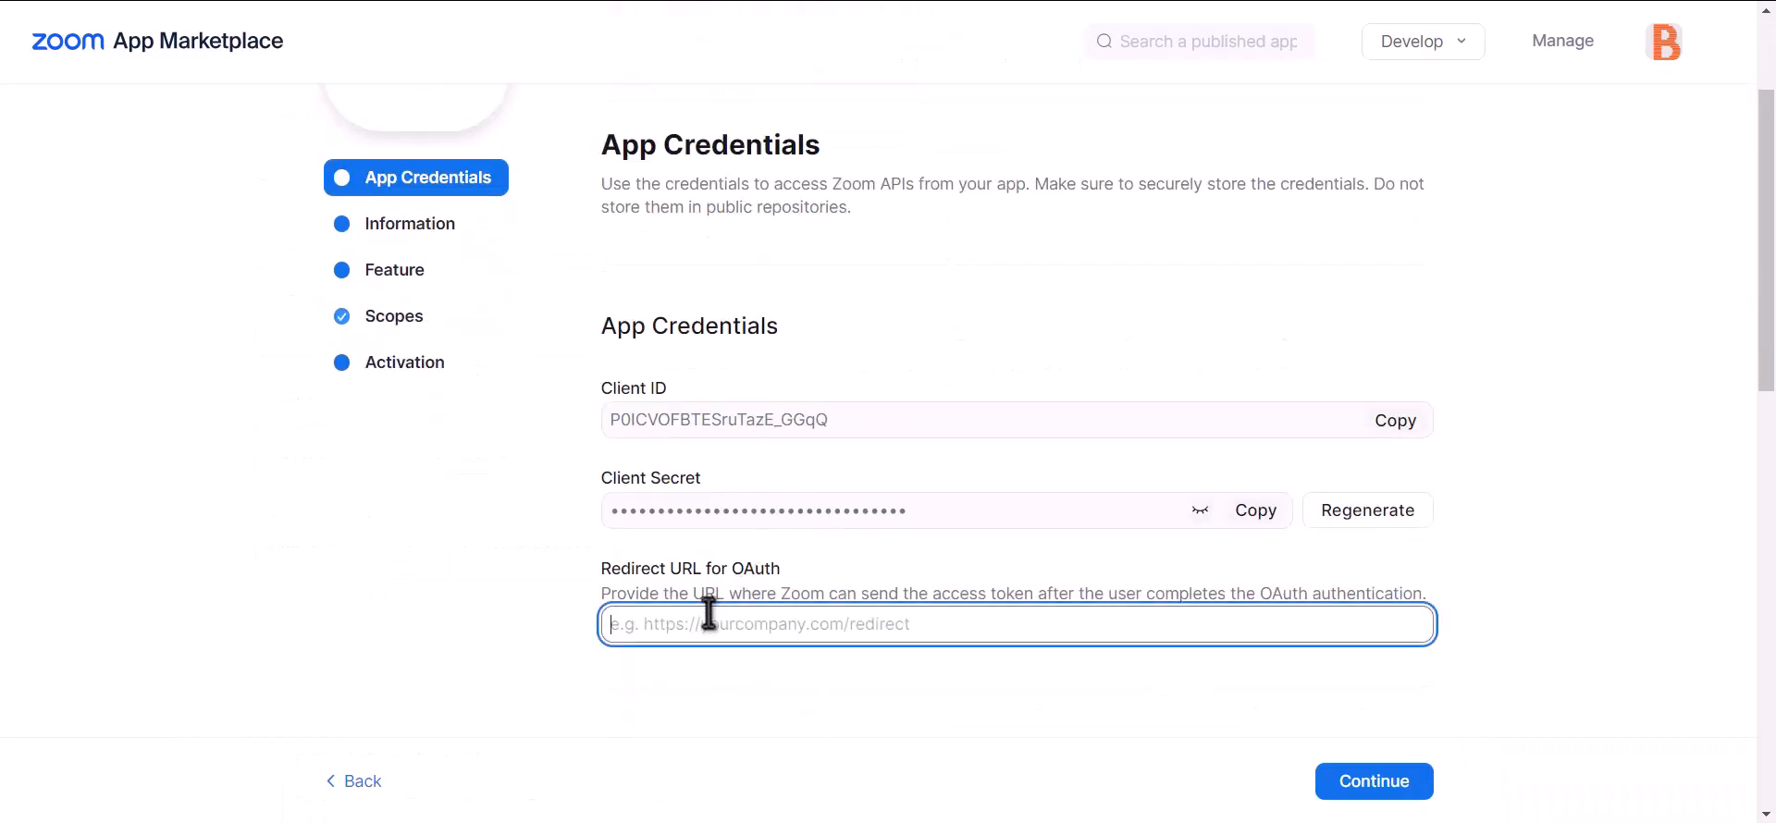
key("ctrl+v")
scroll(709, 614, "down", 5)
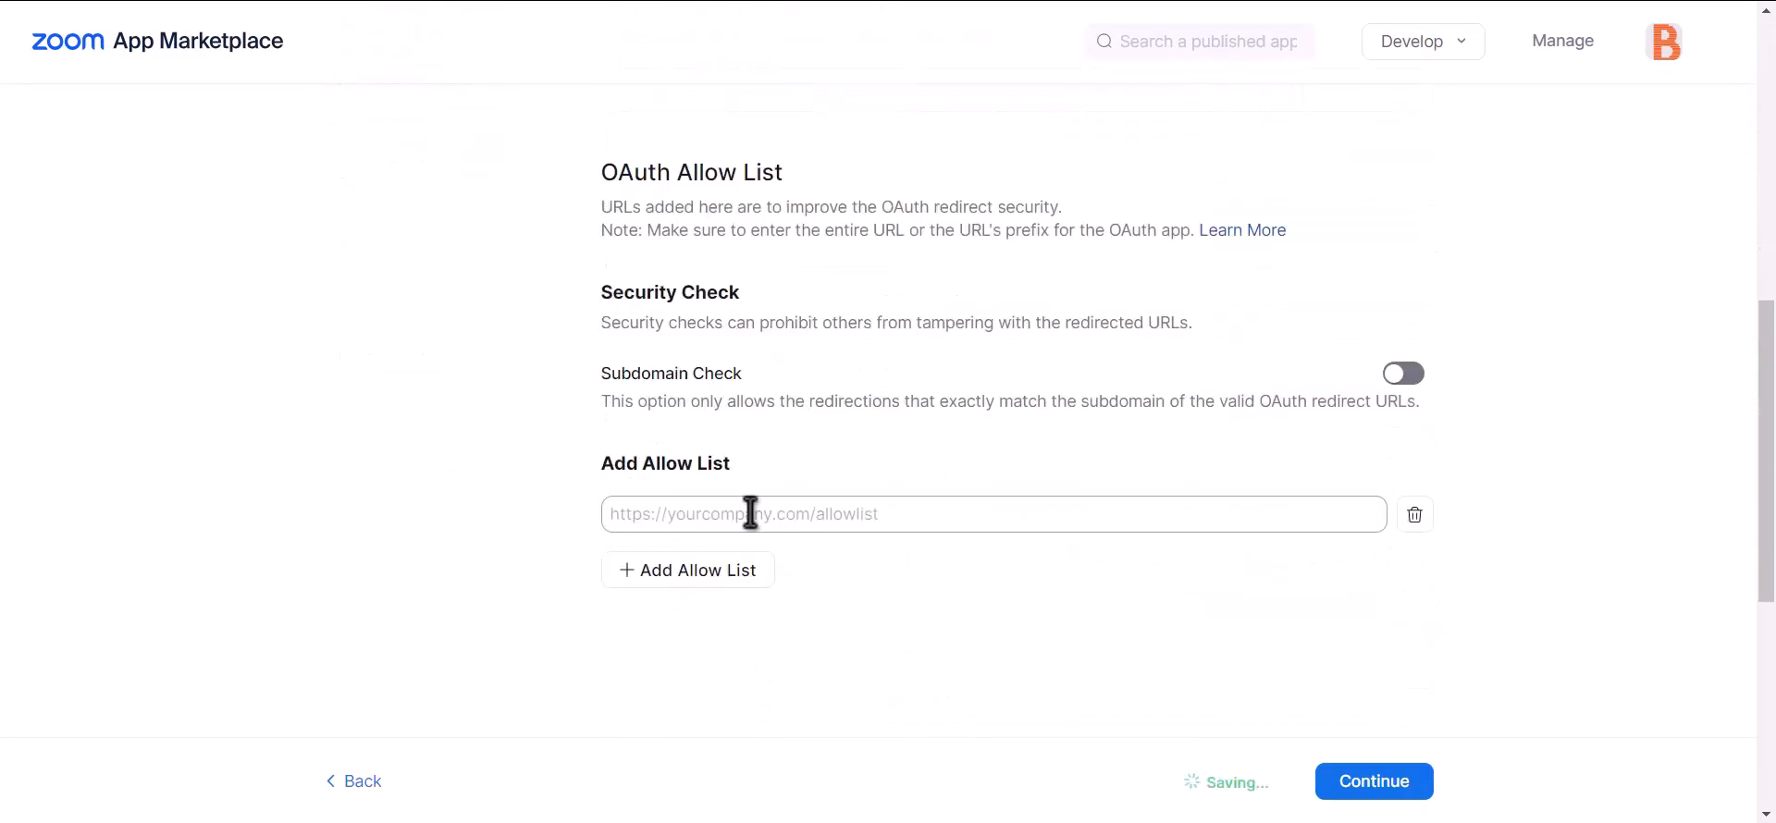
left_click(793, 517)
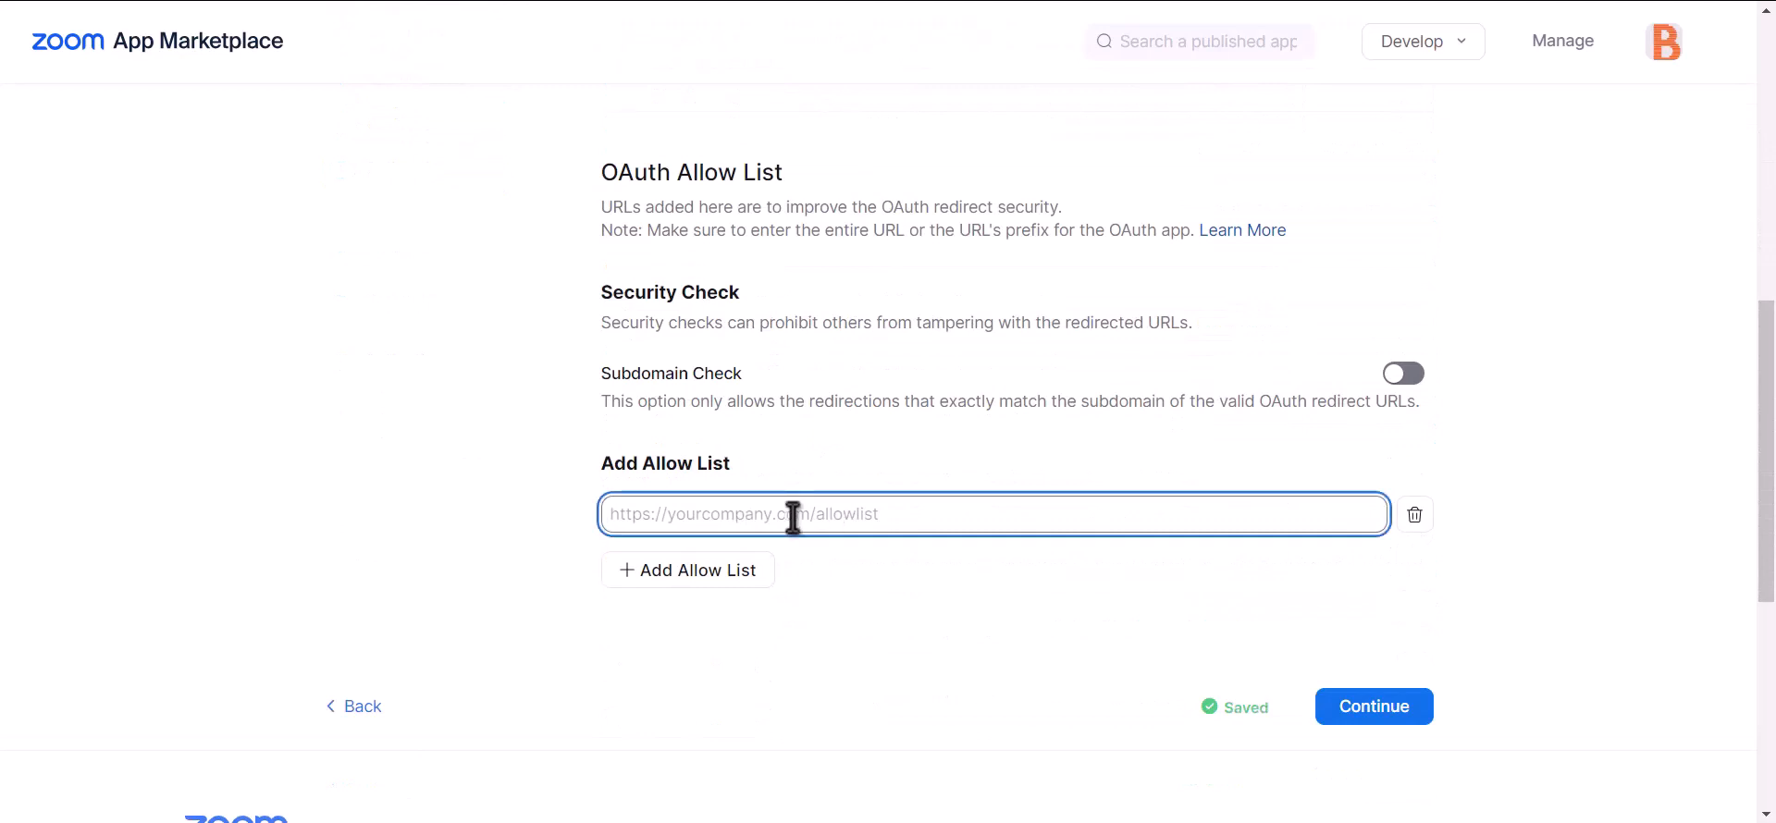
key("ctrl+v")
left_click(1099, 624)
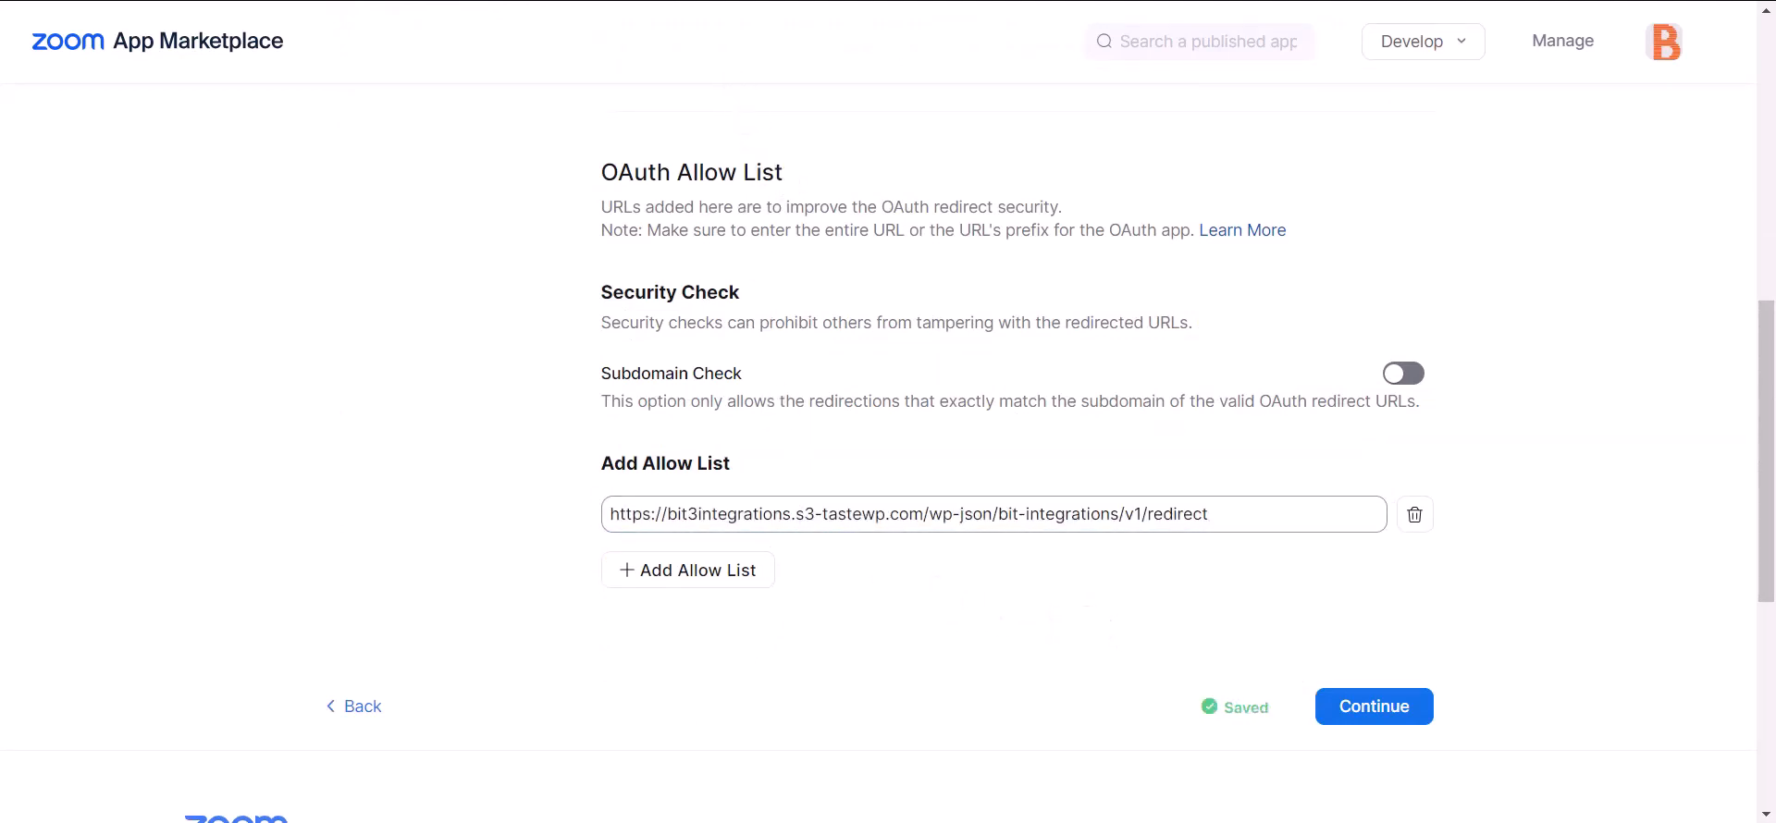
key("ctrl+shift+Tab")
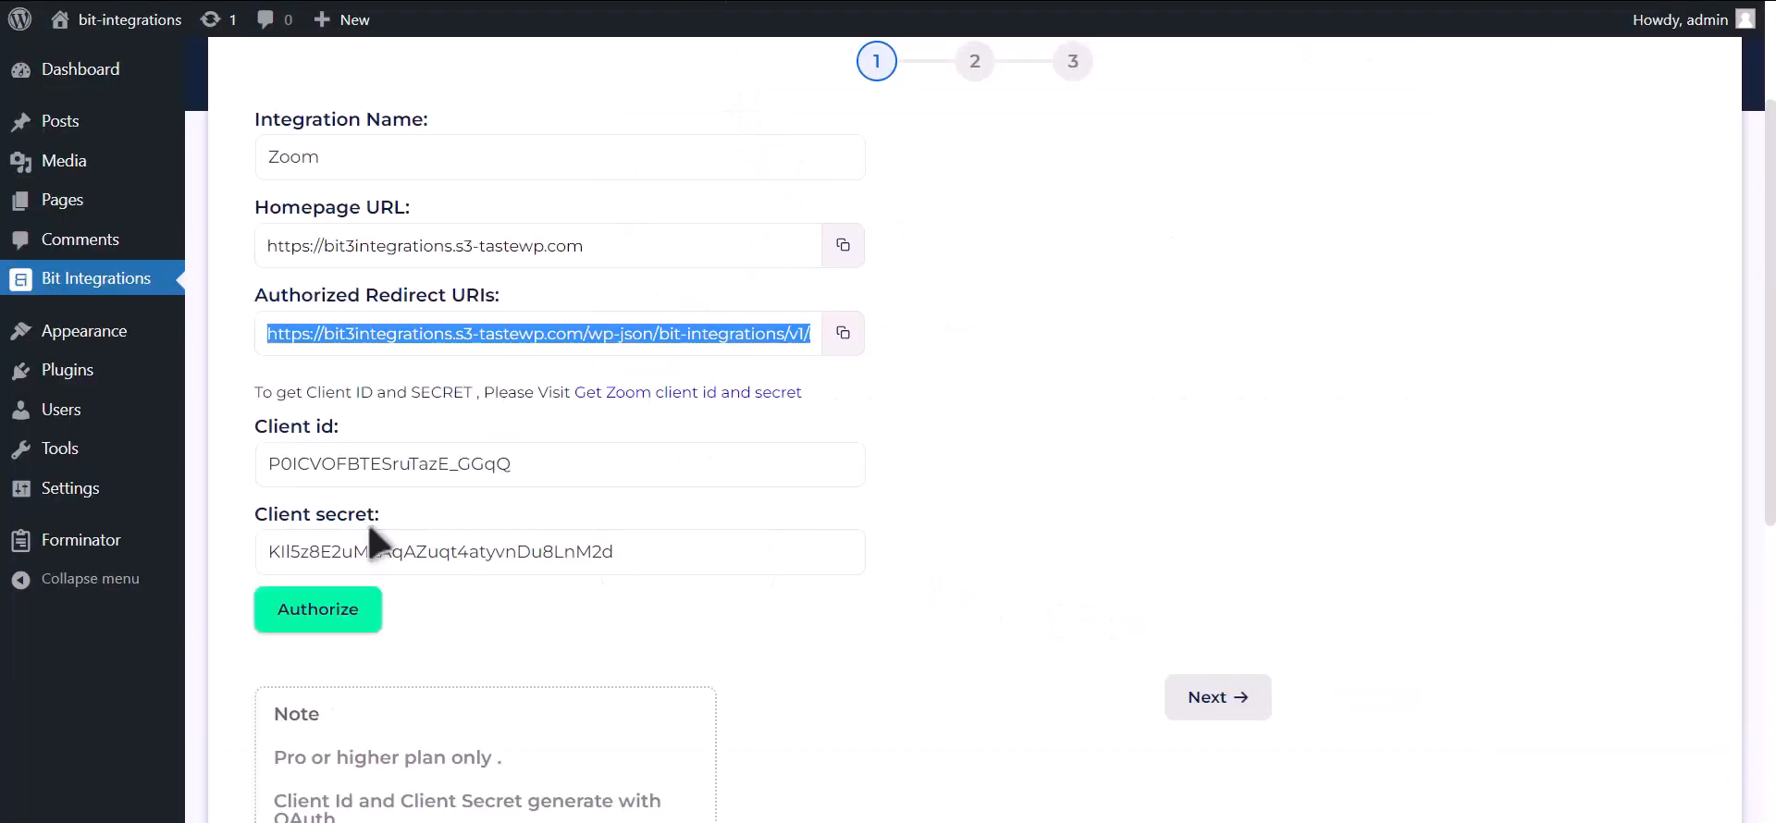
Authorize the Zoom connection by allowing access, then continue to the mapping step.
left_click(350, 628)
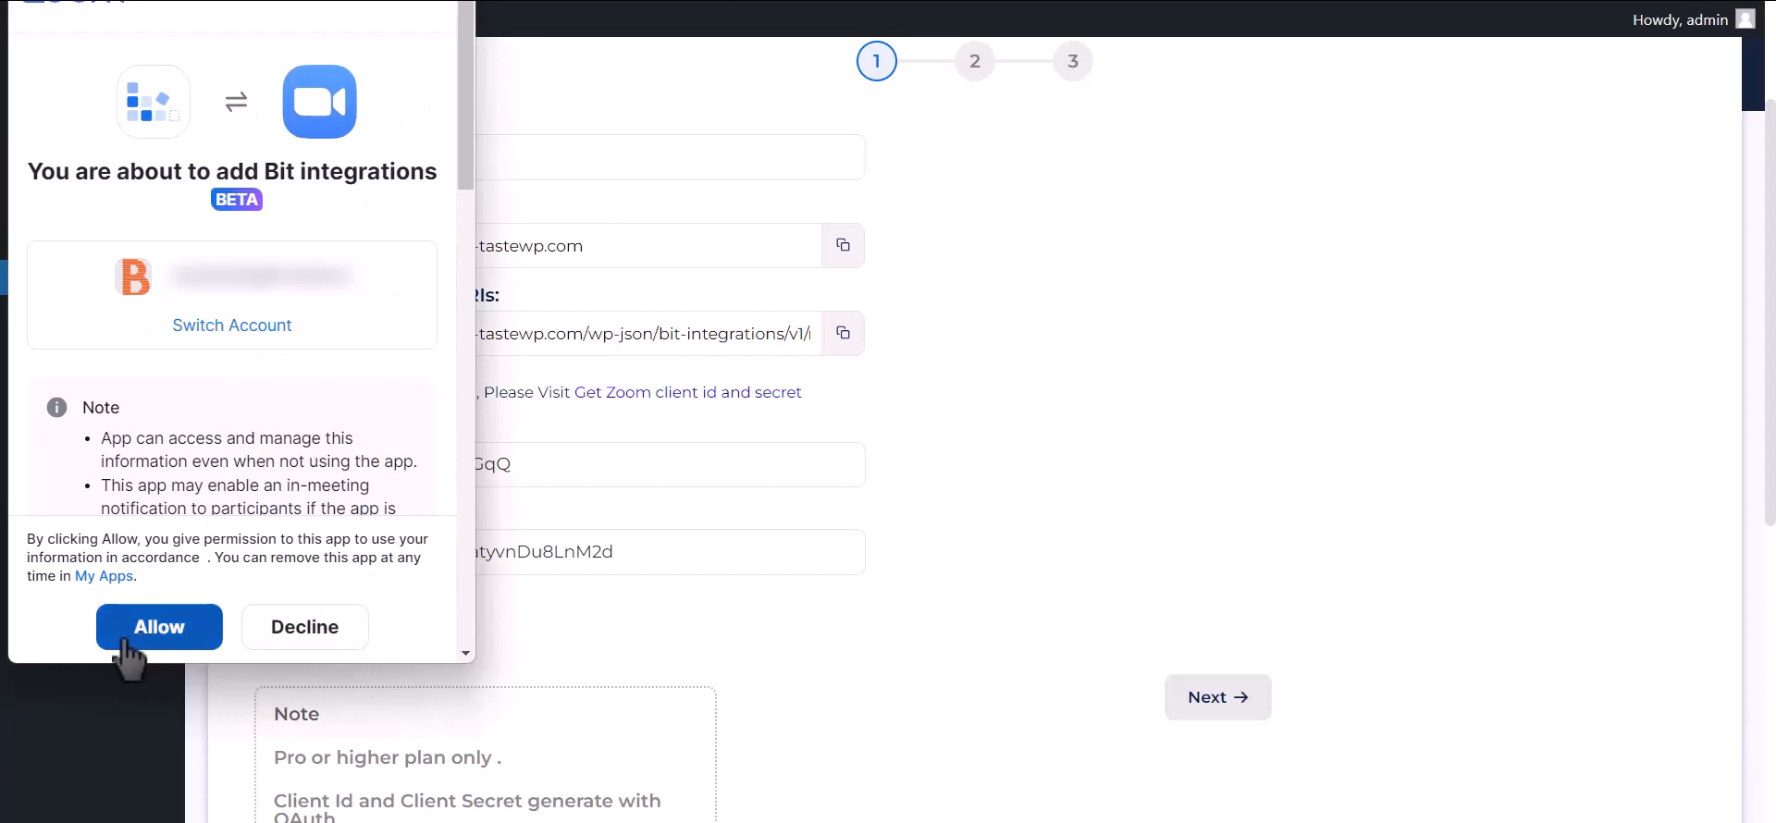
left_click(183, 635)
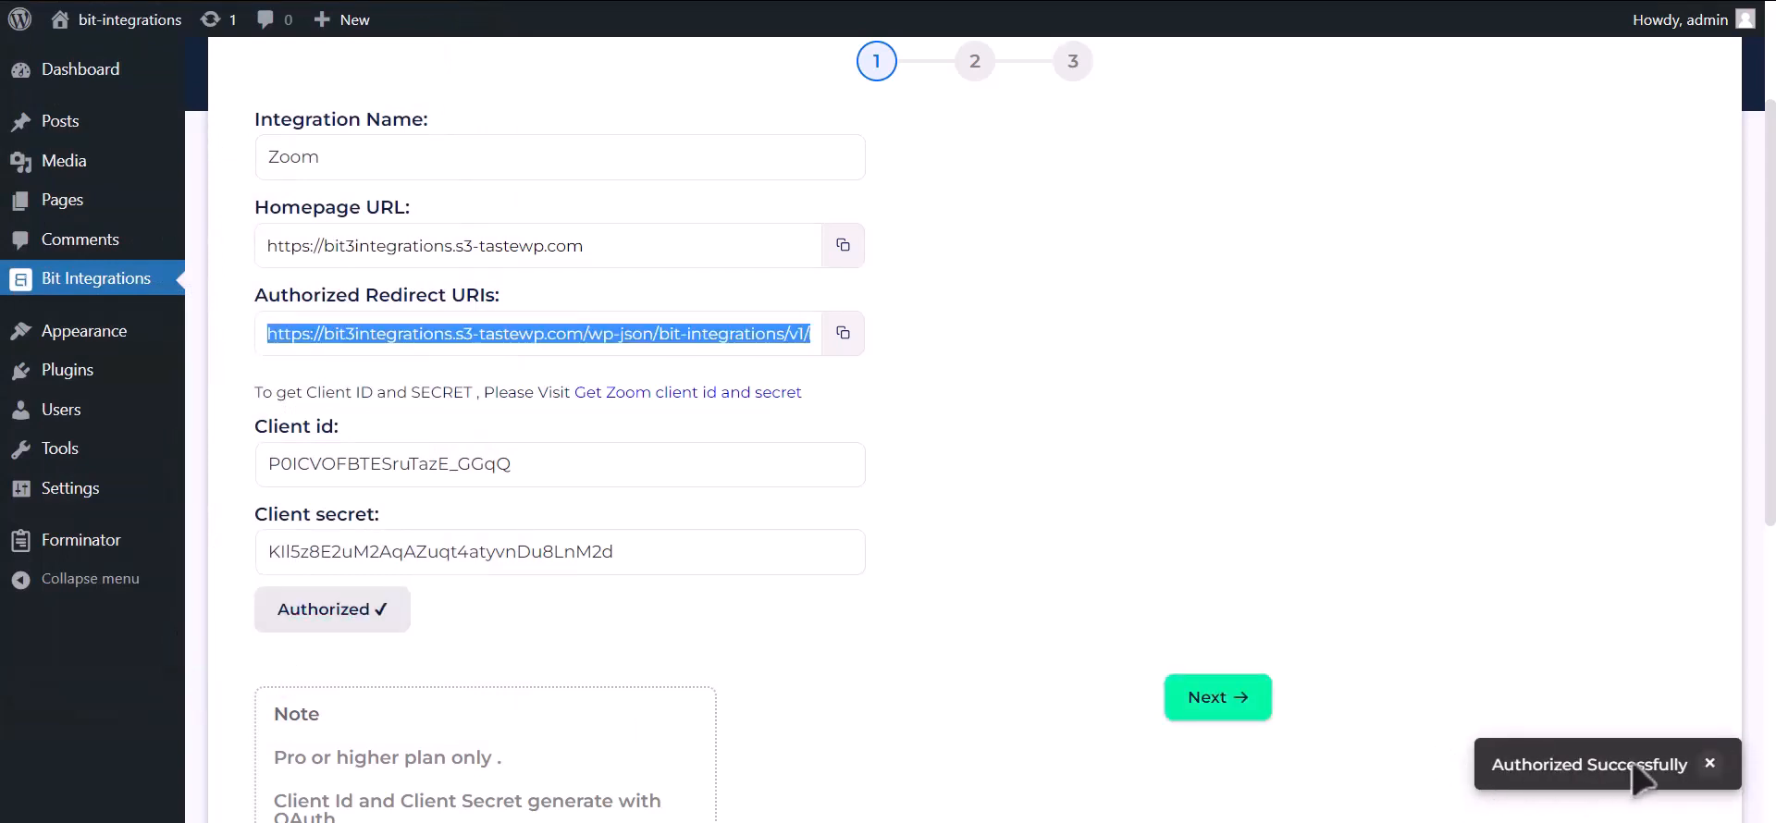
left_click(1245, 712)
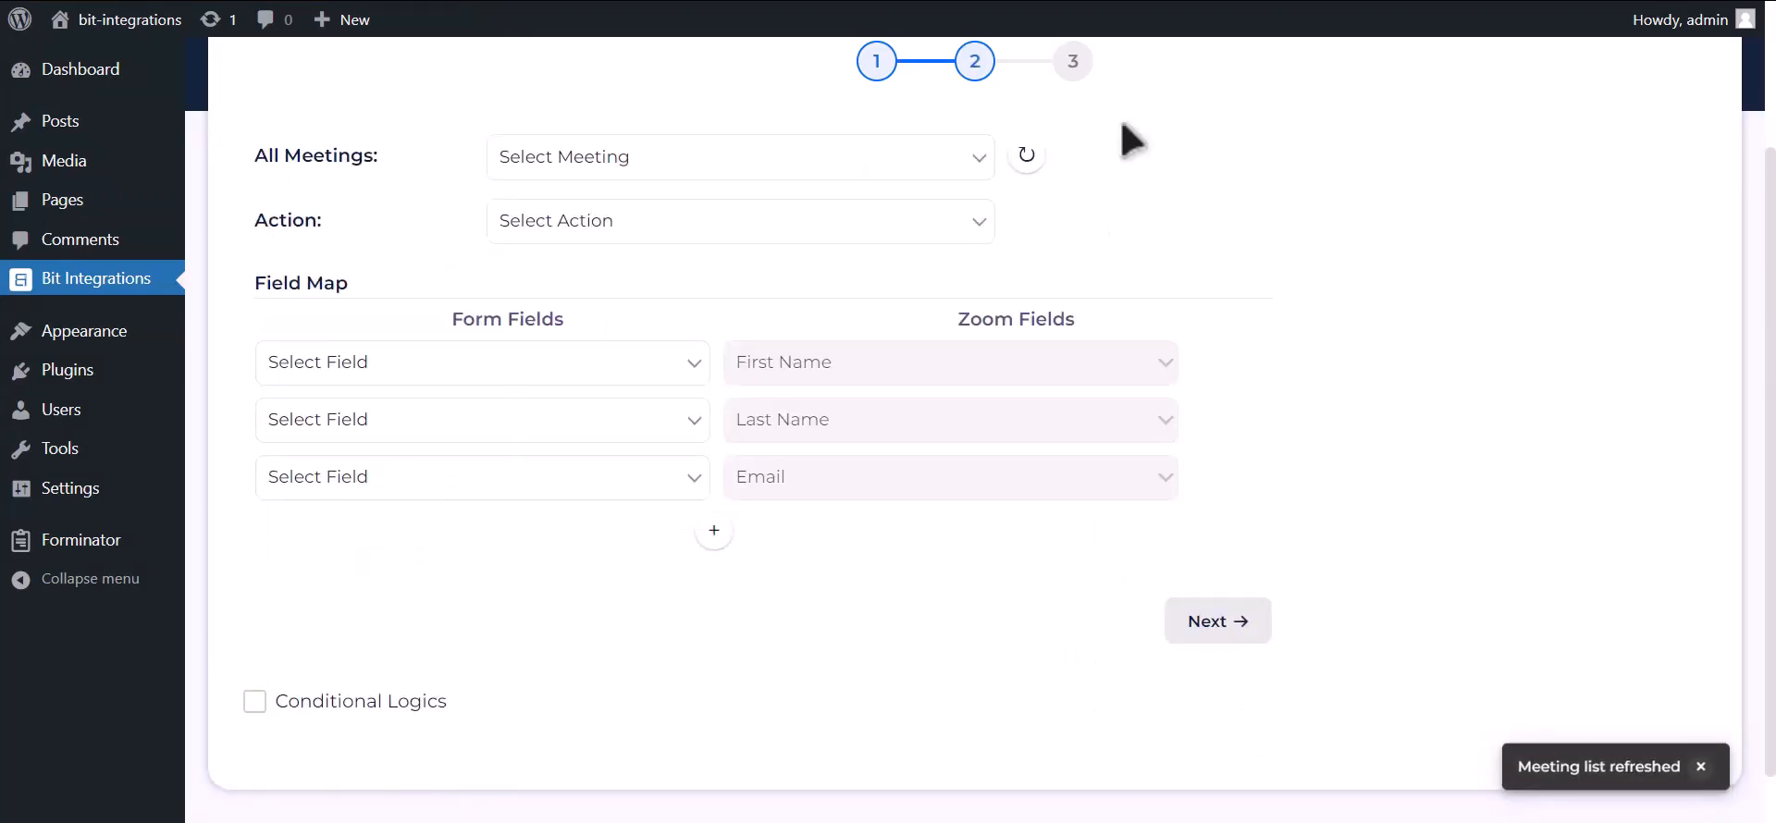
Schedule a Zoom meeting titled 'Bit Integrations' with registration required.
key("ctrl+t")
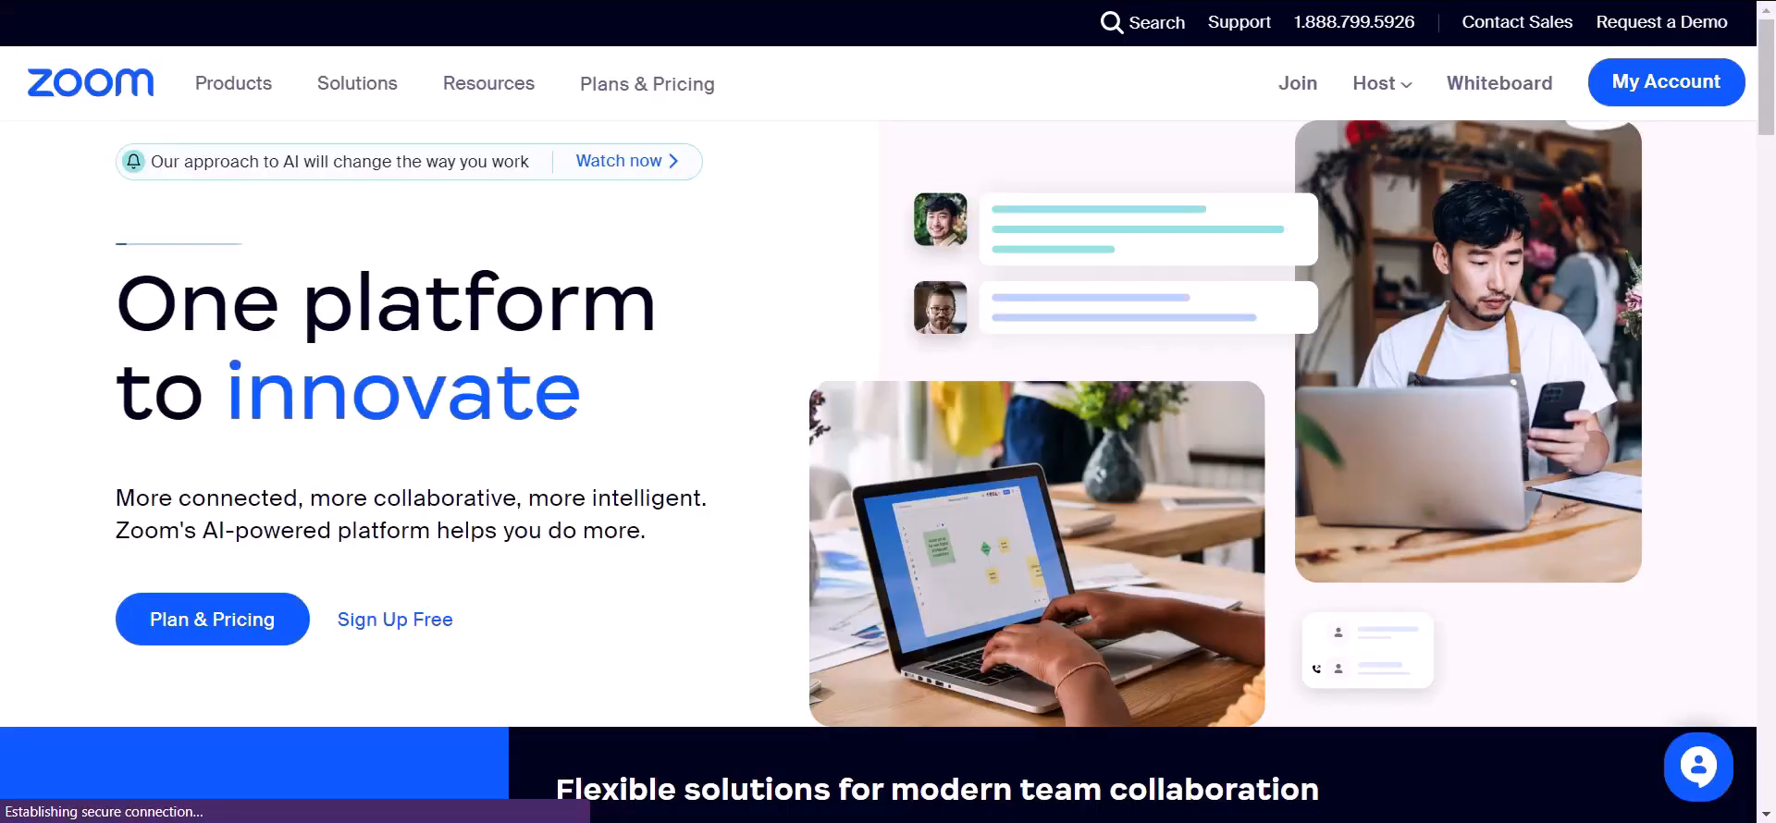
left_click(1668, 104)
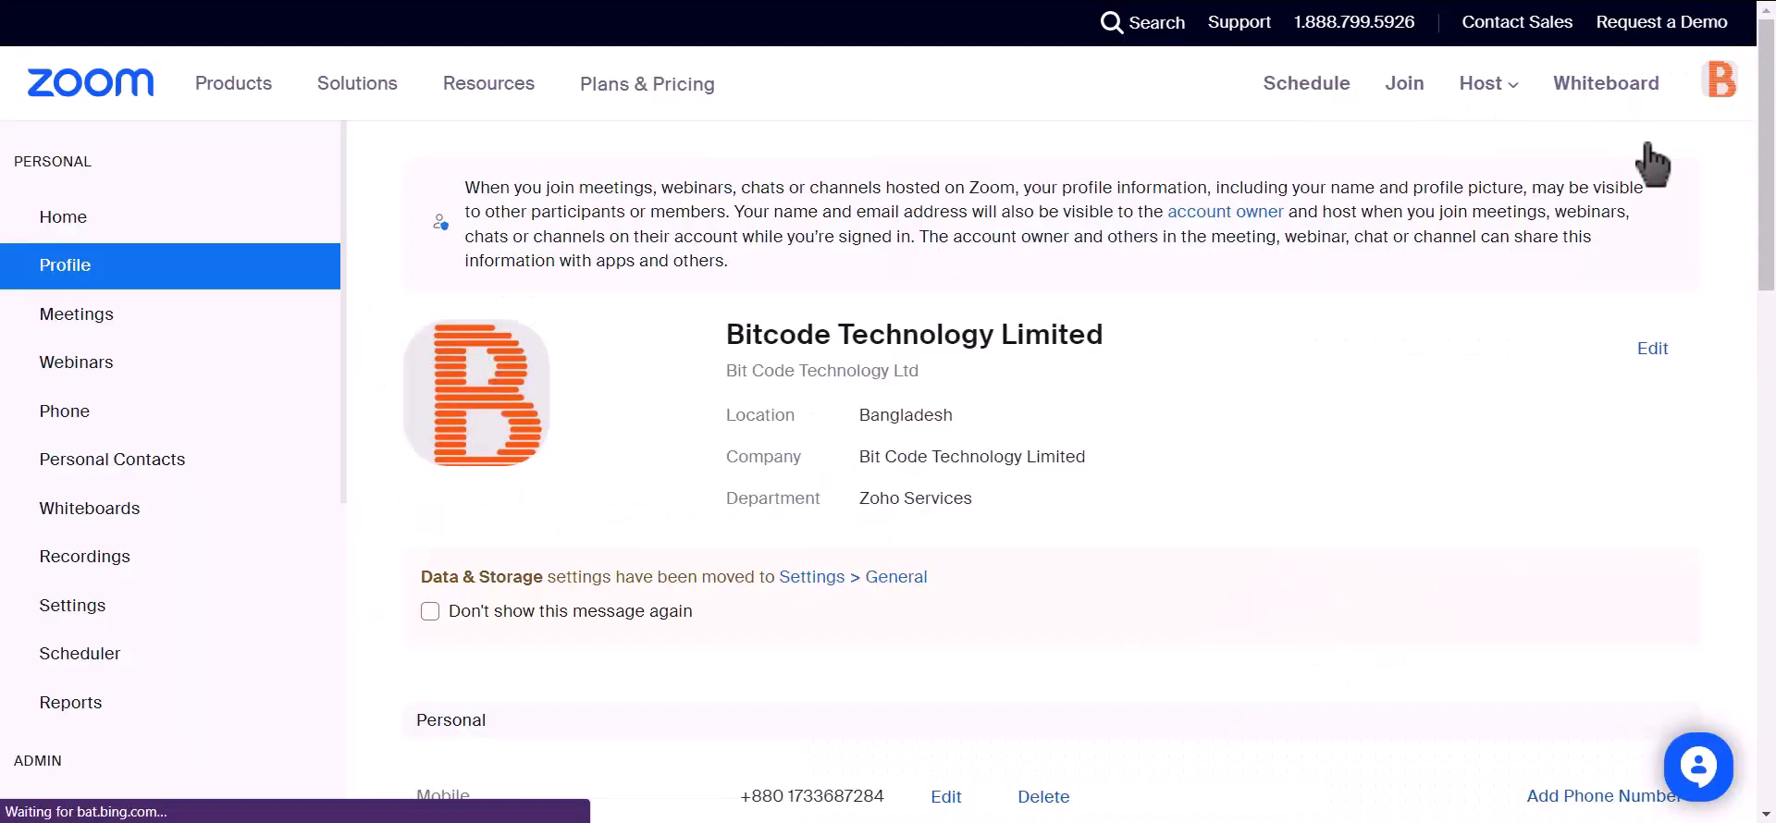
left_click(146, 335)
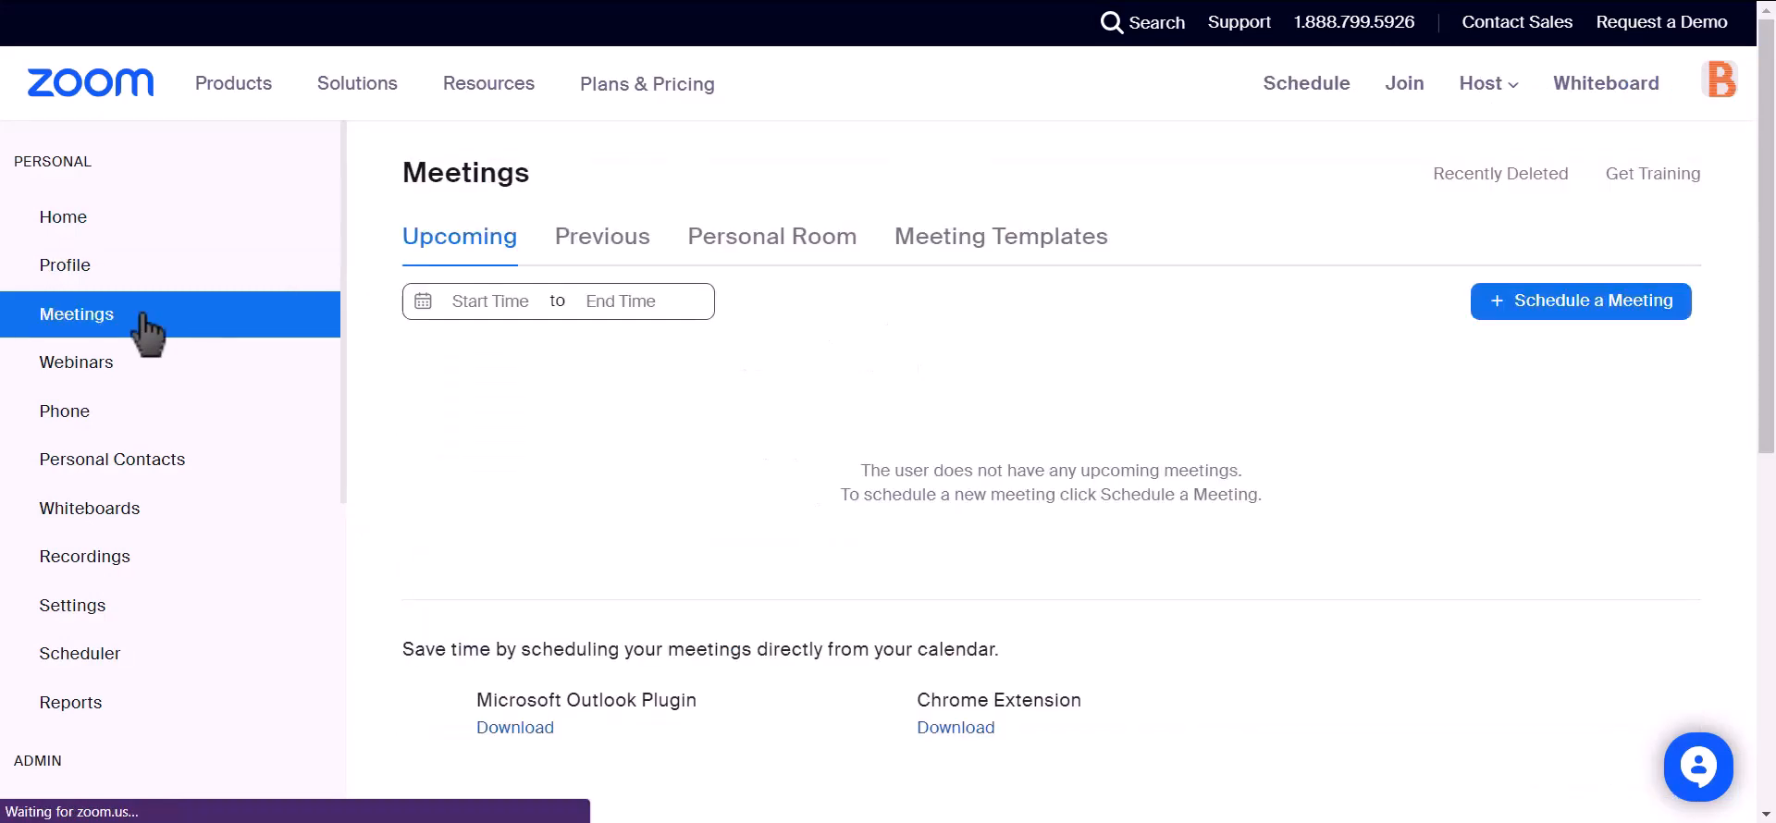
left_click(1606, 310)
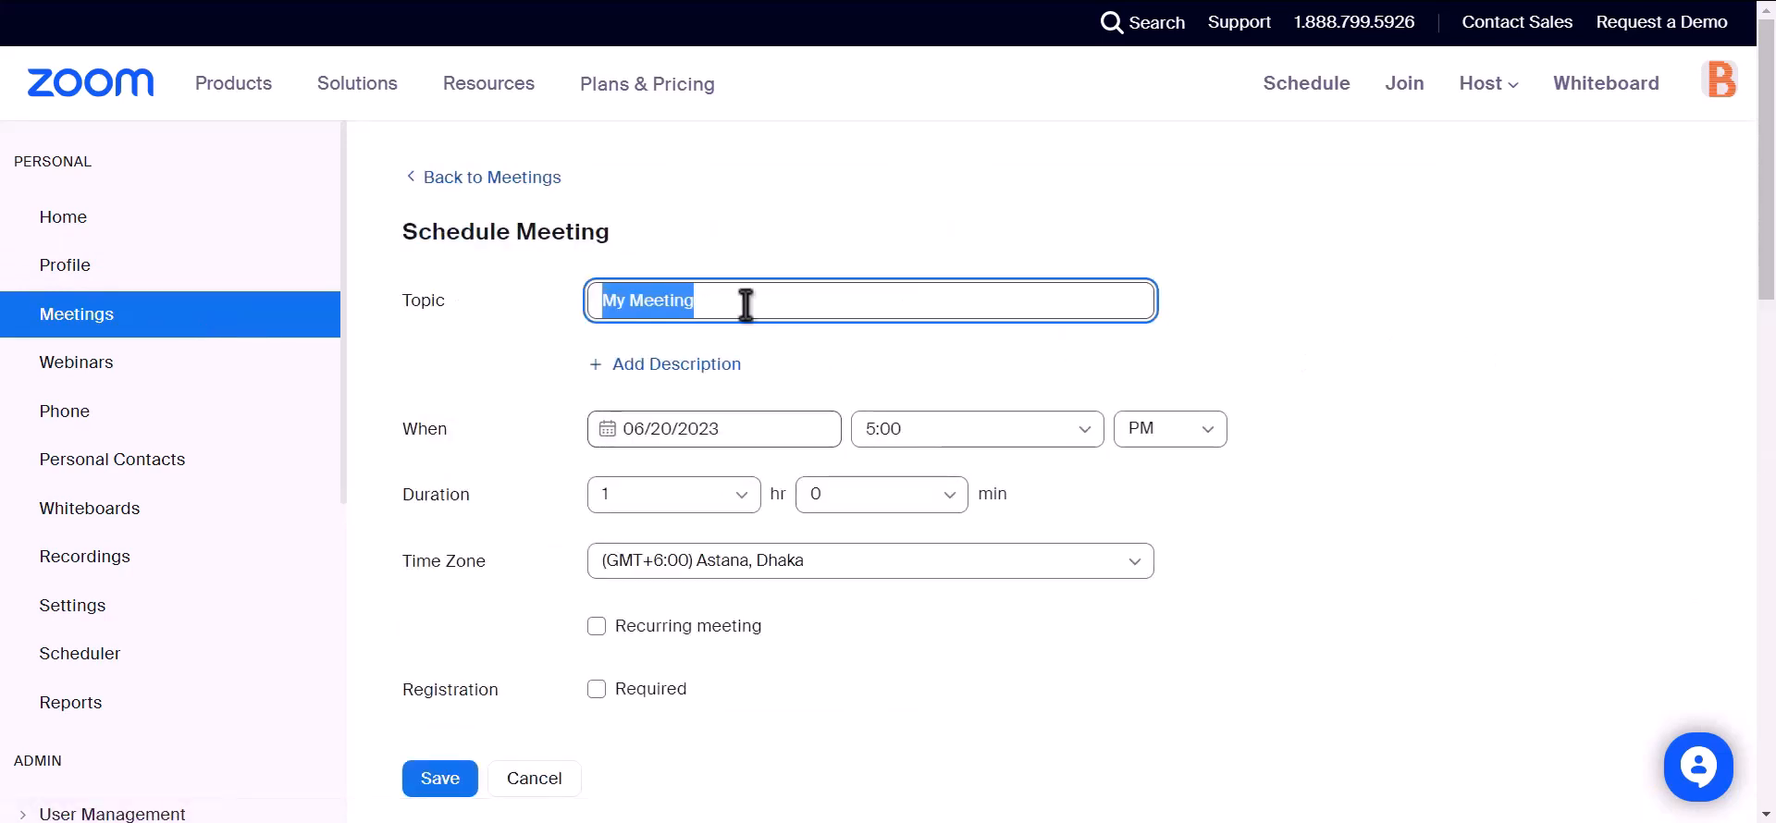
type("Bit")
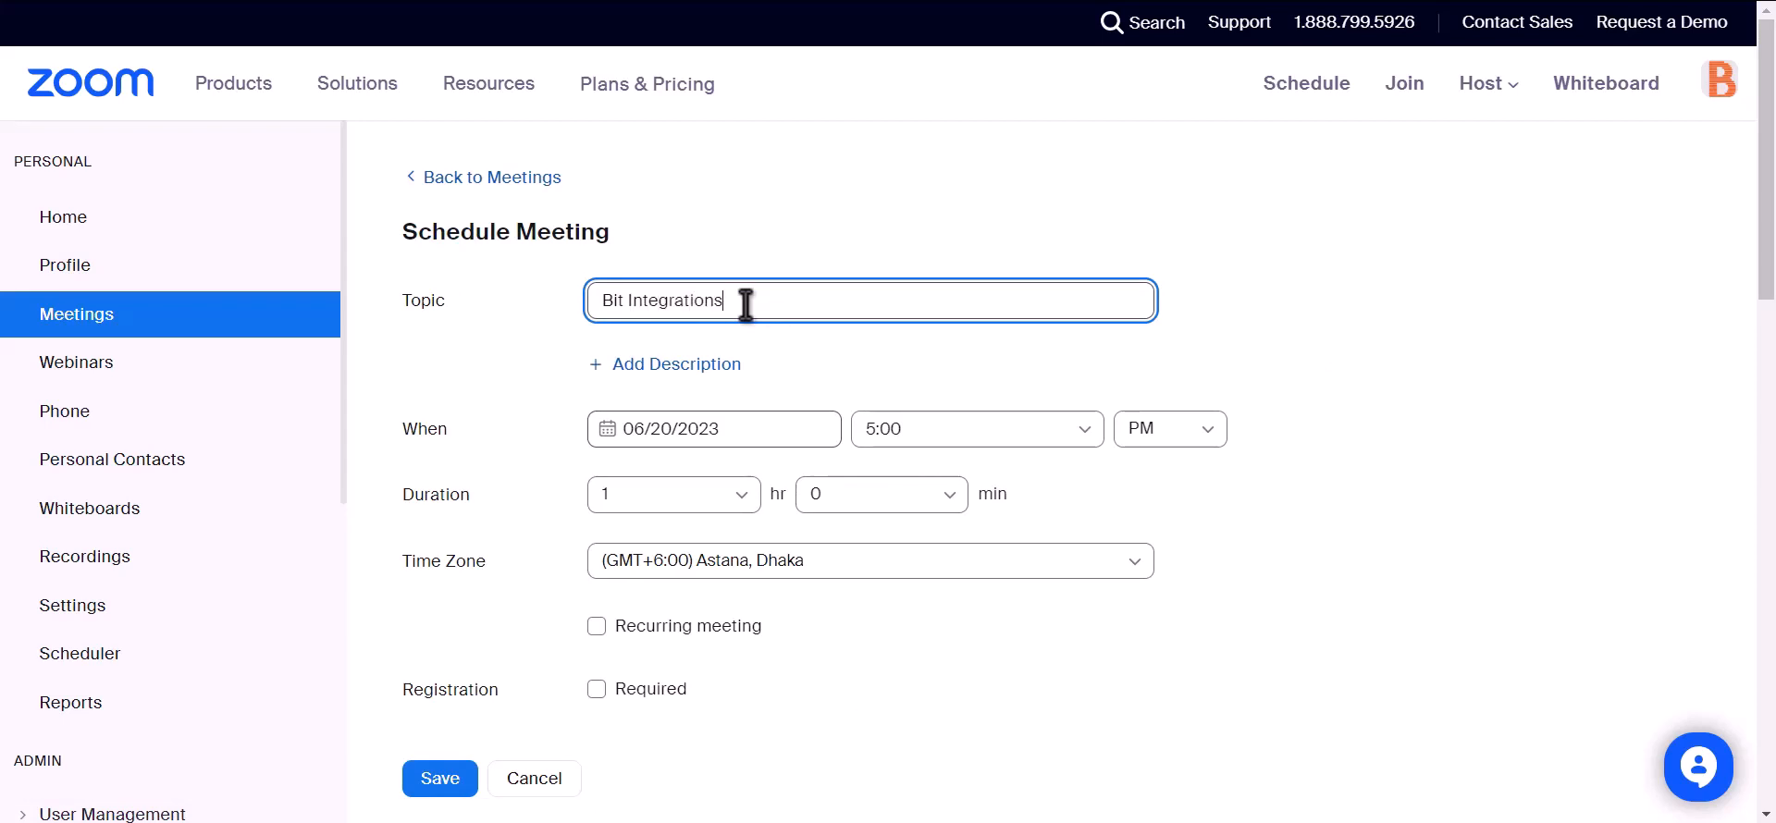
scroll(746, 301, "down", 2)
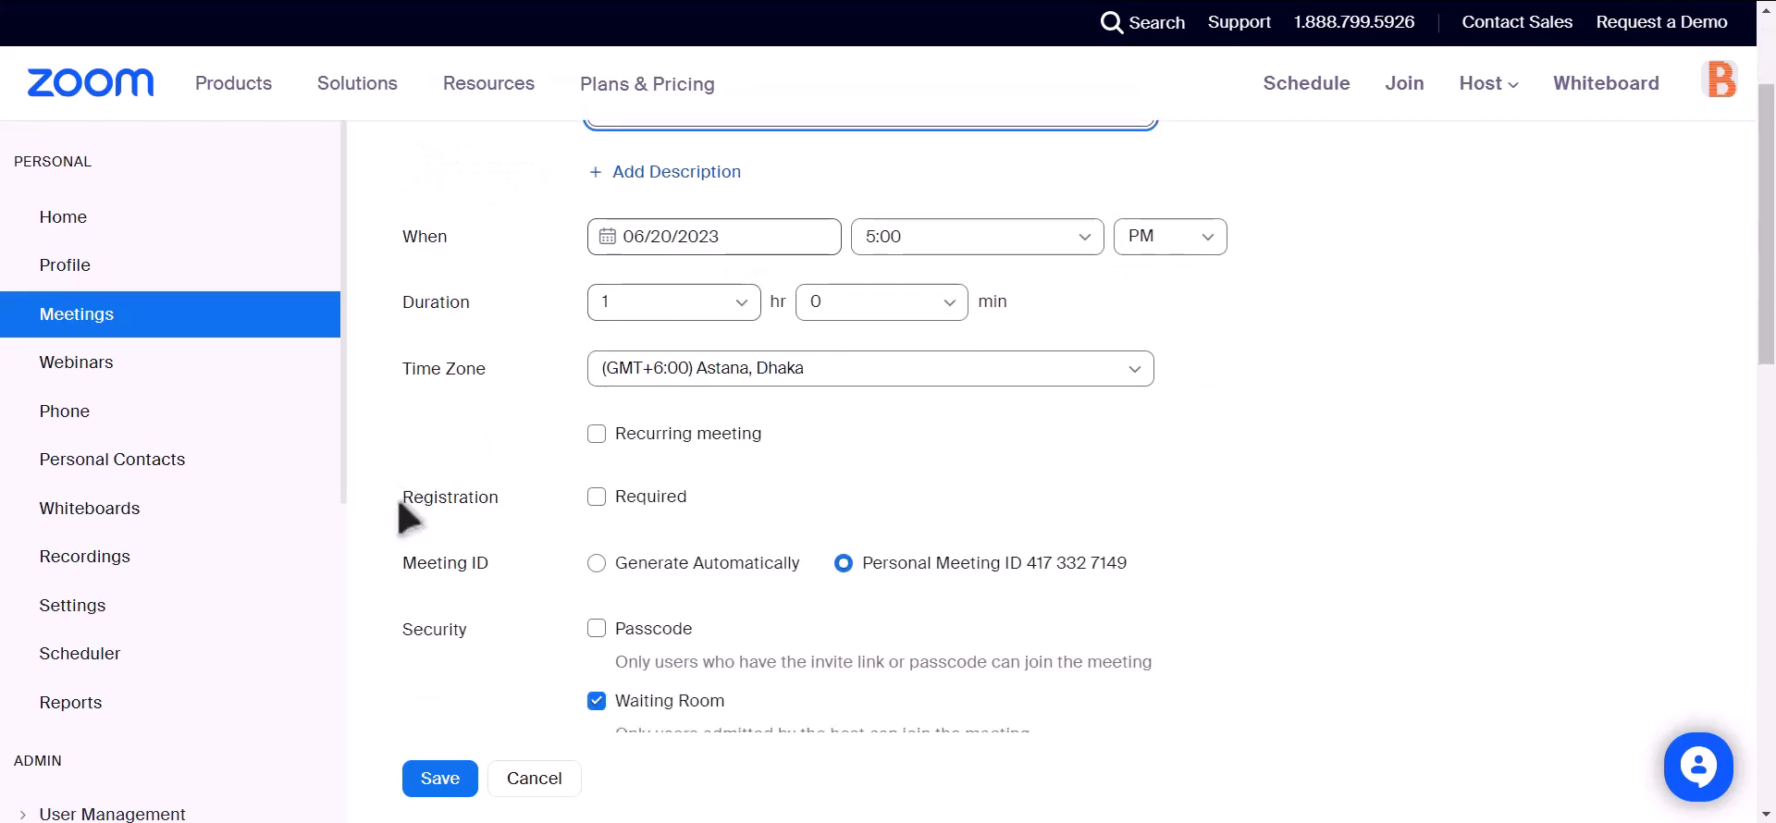
left_click_drag(399, 501, 501, 501)
left_click(595, 497)
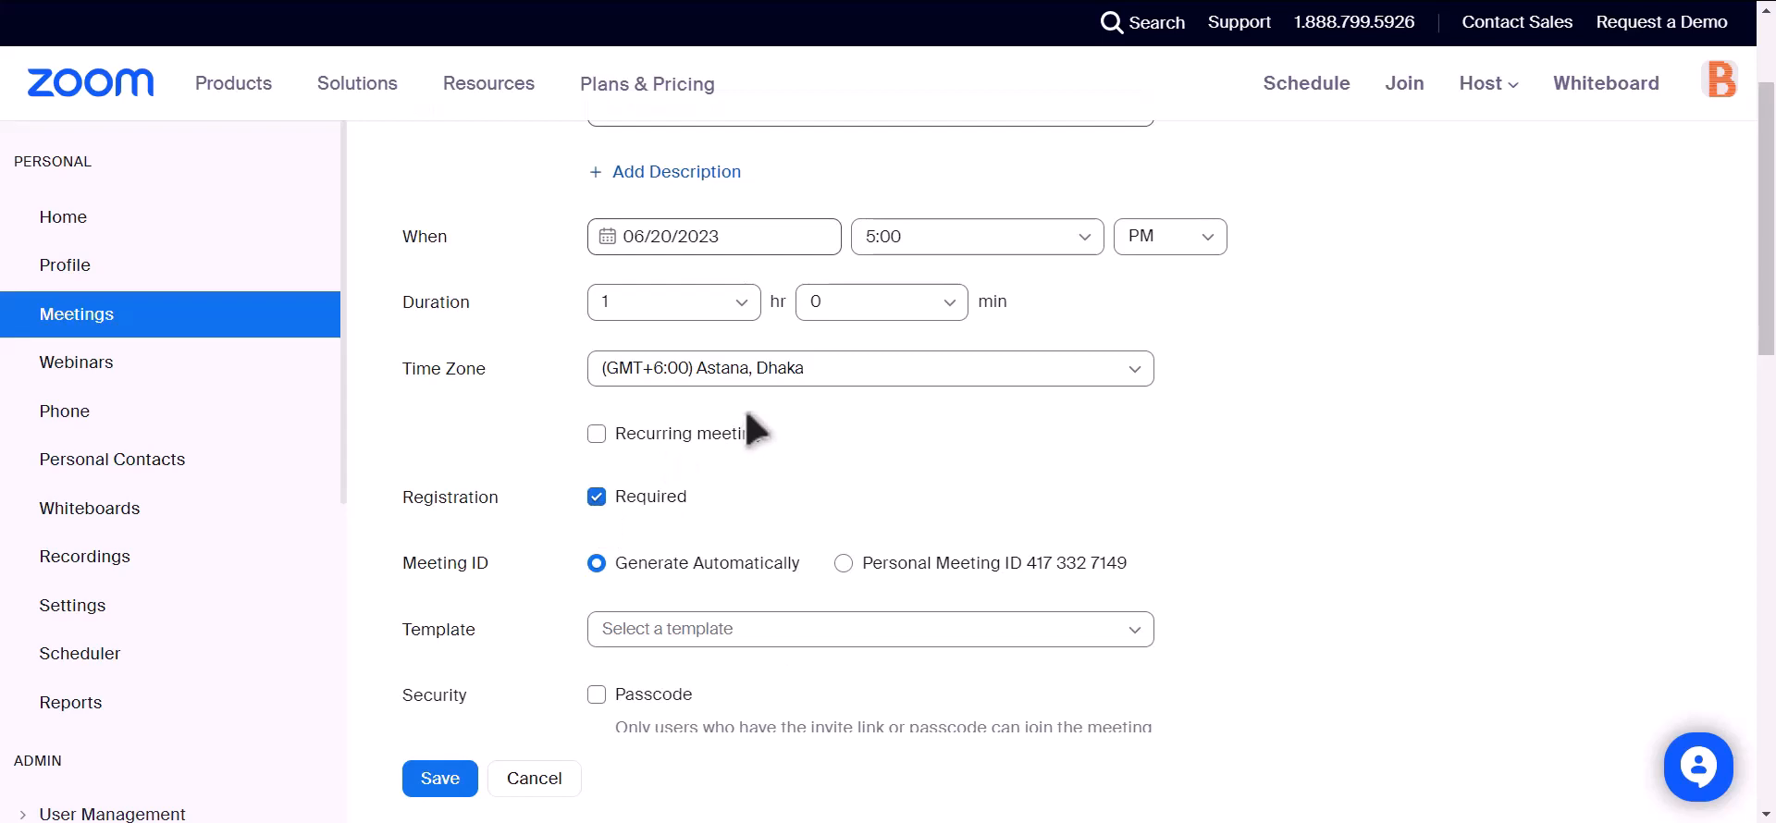
scroll(734, 468, "down", 4)
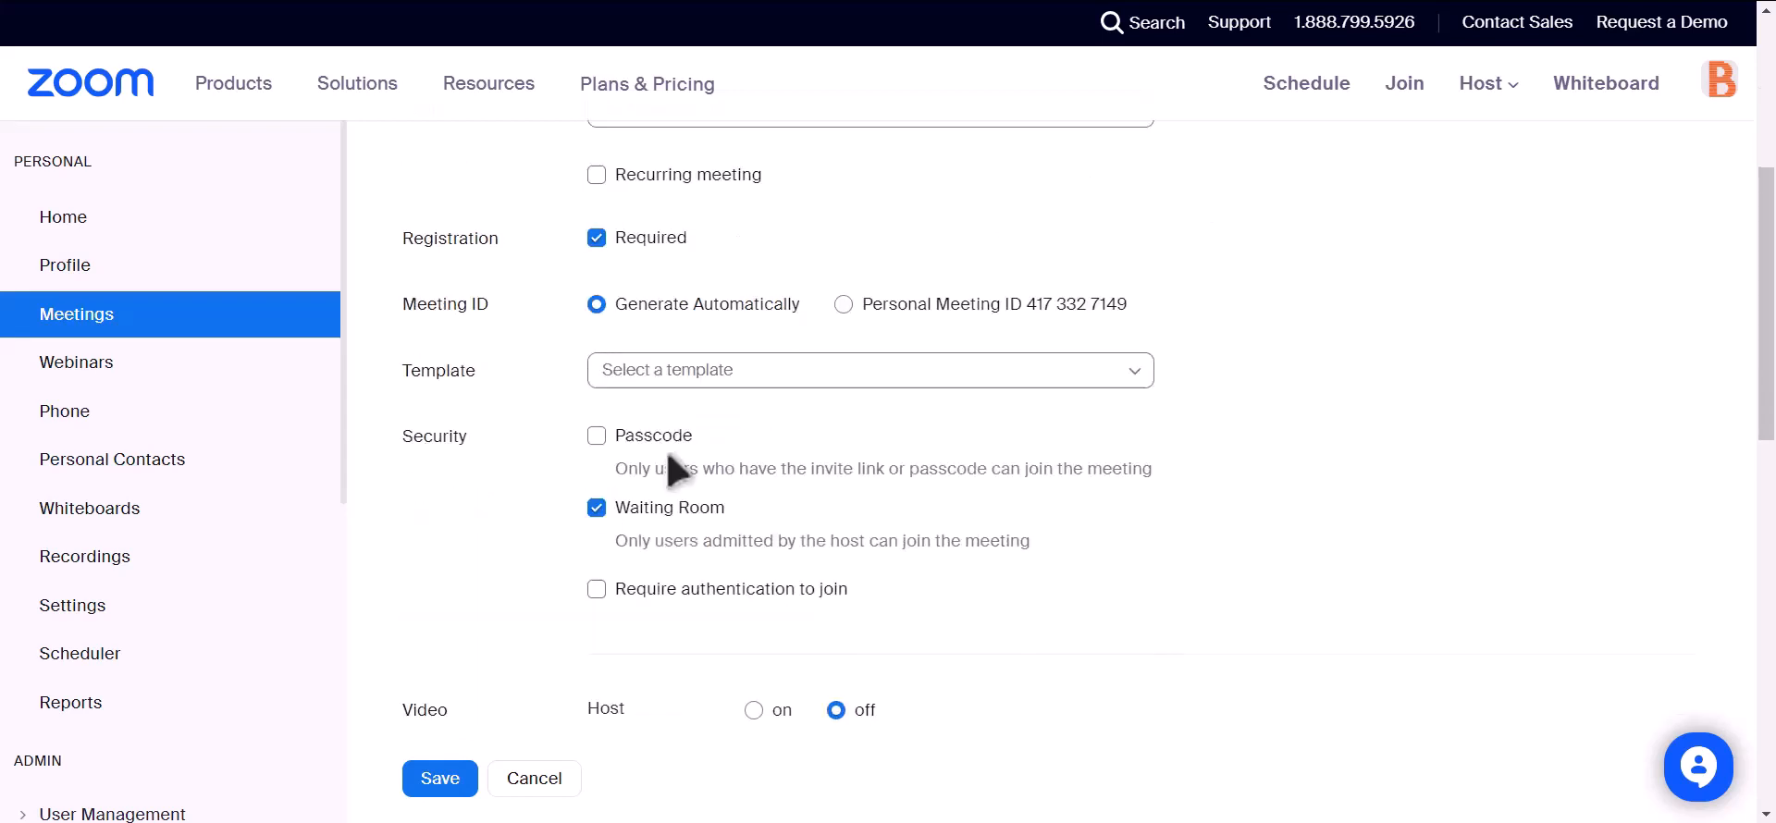
left_click(435, 780)
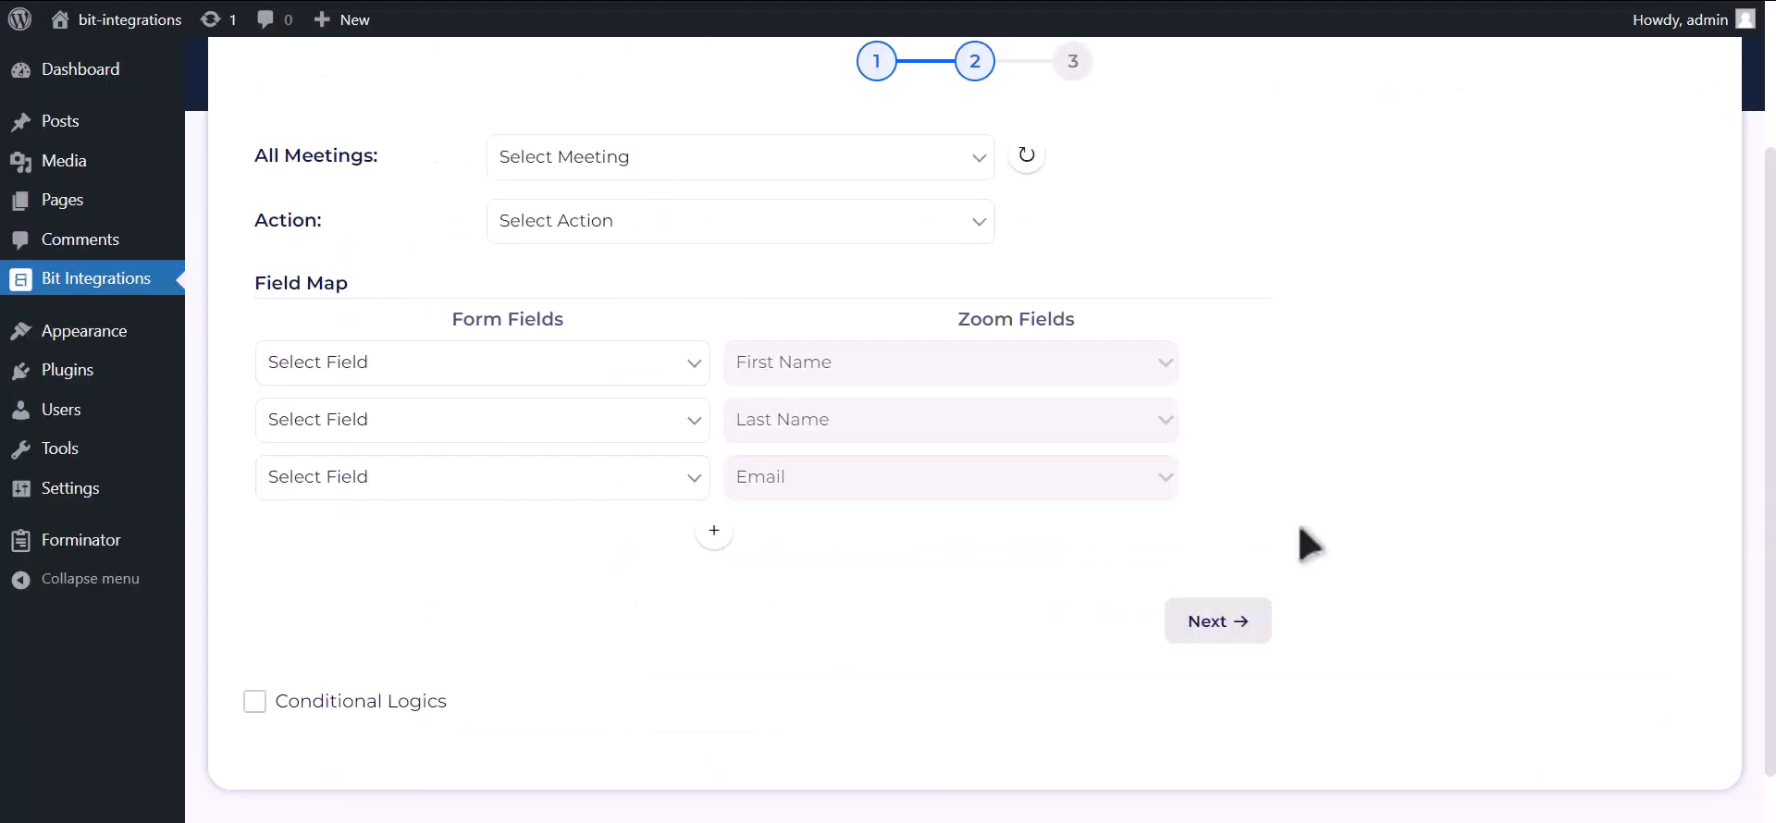
Select the 'Bit Integrations' meeting and the Create User action.
left_click(1036, 161)
left_click(925, 163)
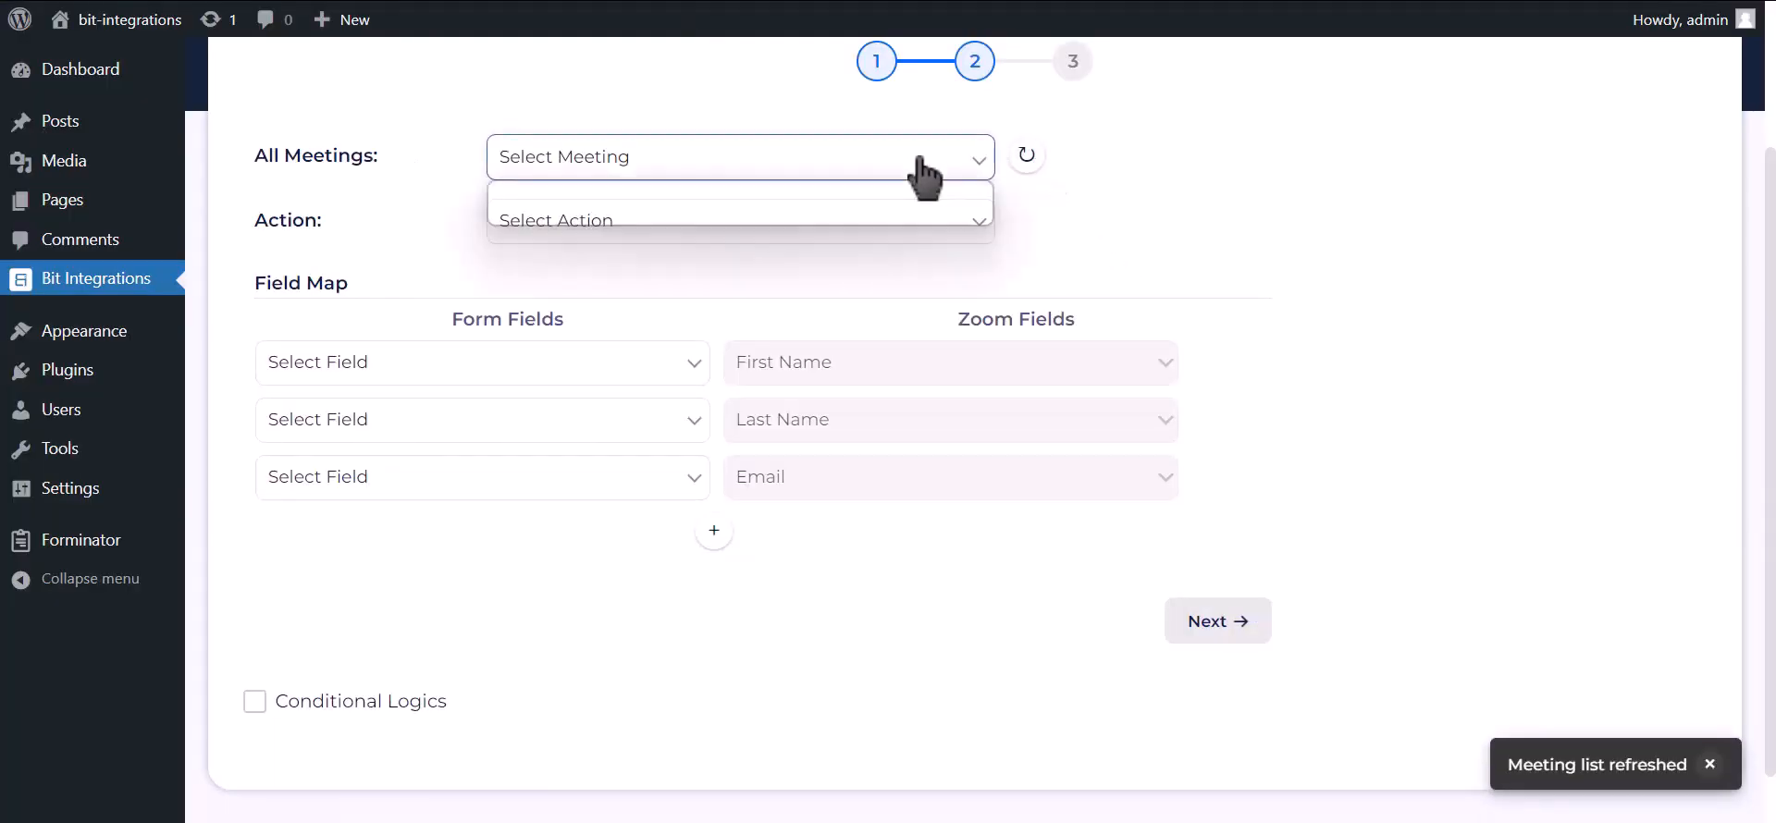
left_click(724, 217)
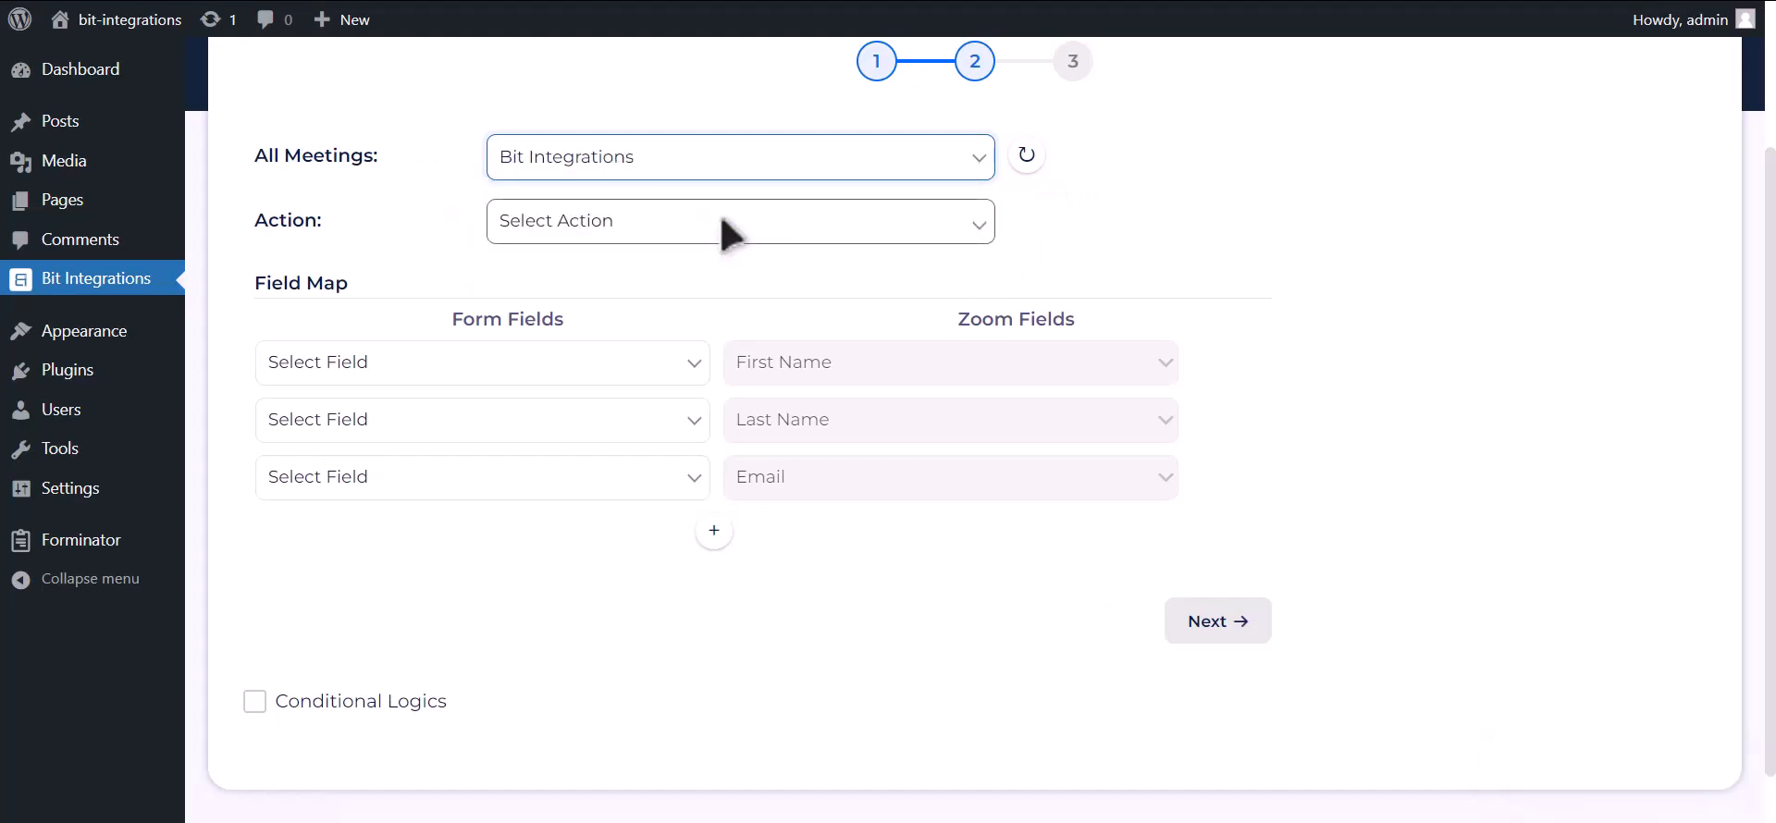
left_click(722, 219)
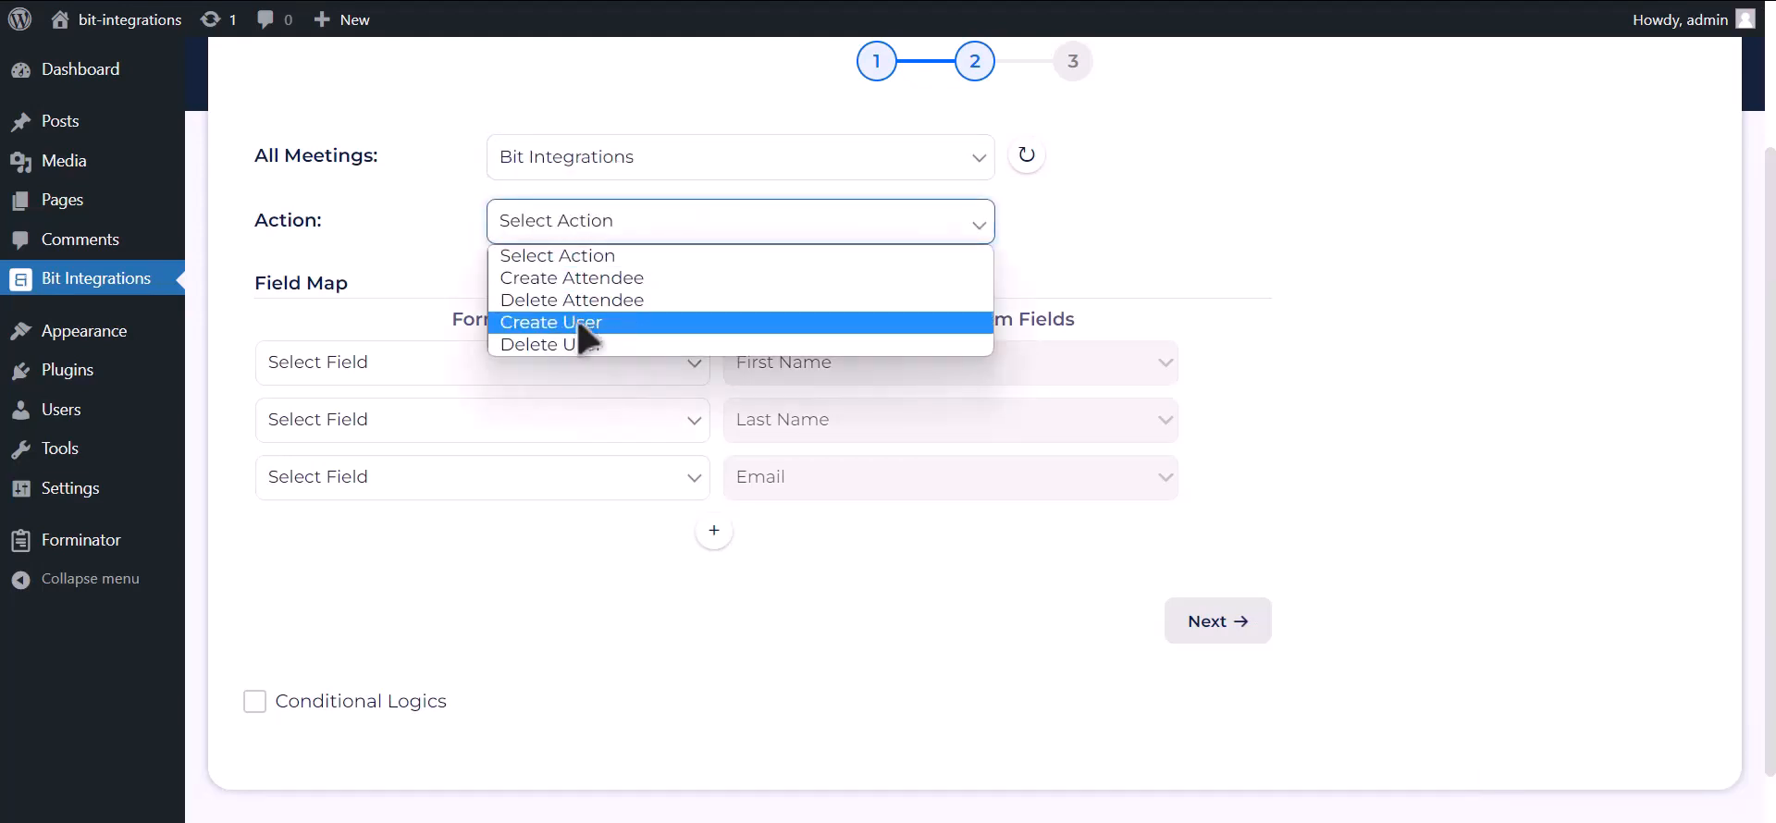
left_click(608, 324)
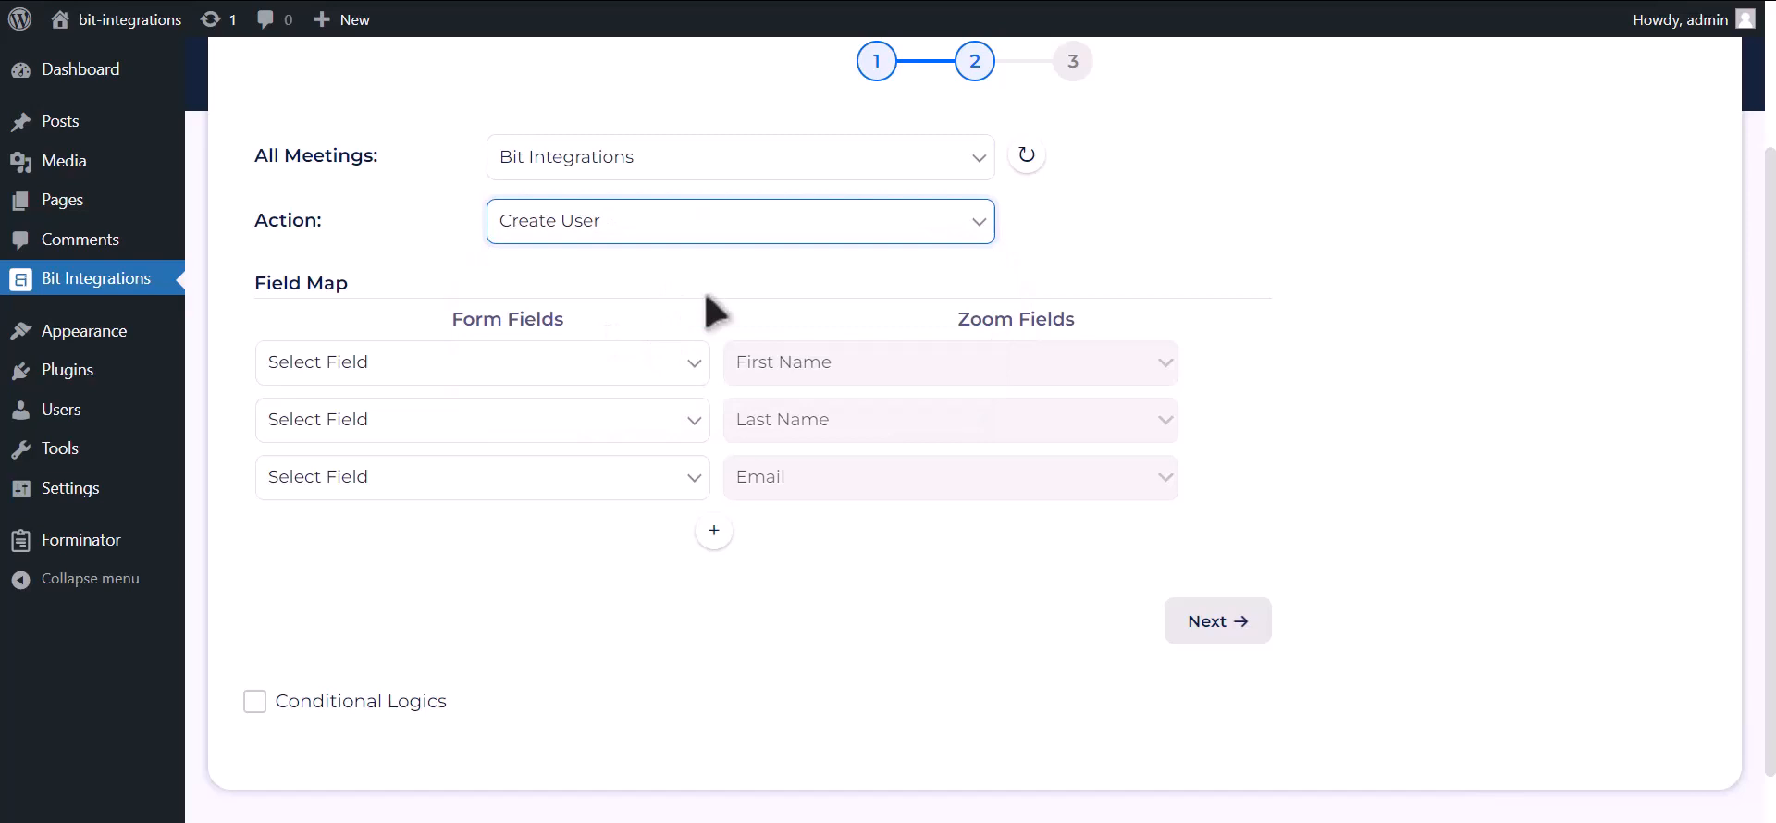
Map First Name-1, Last Name-1, Email Address-1 and Phone Number-1 to Zoom's First Name, Last Name, Email and Phone.
left_click(616, 365)
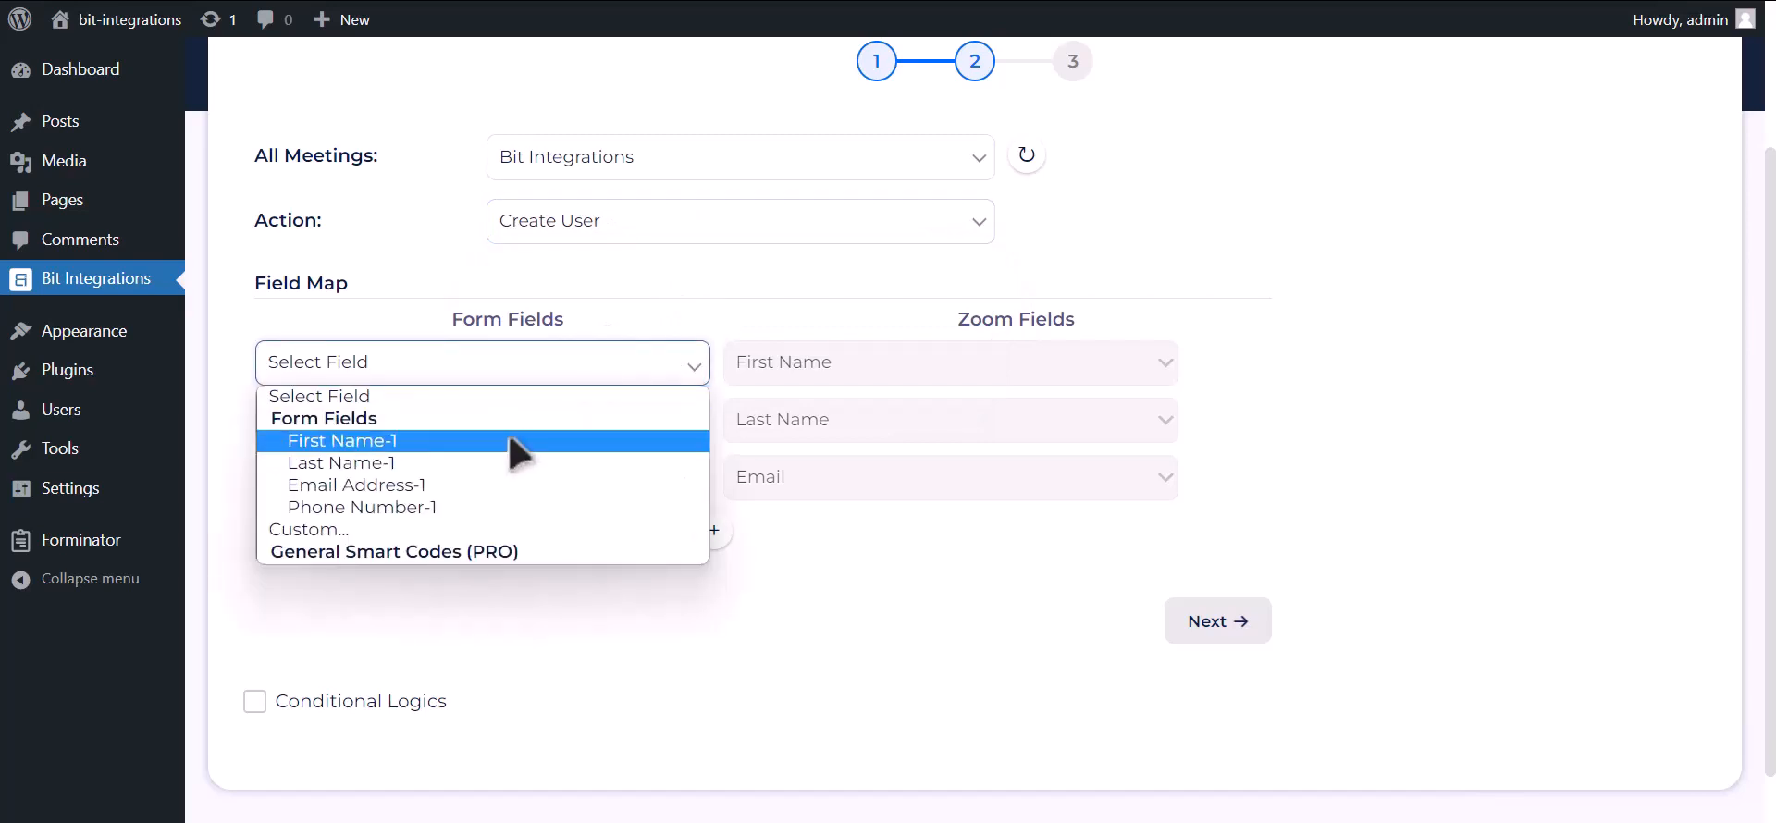
left_click(518, 444)
left_click(495, 427)
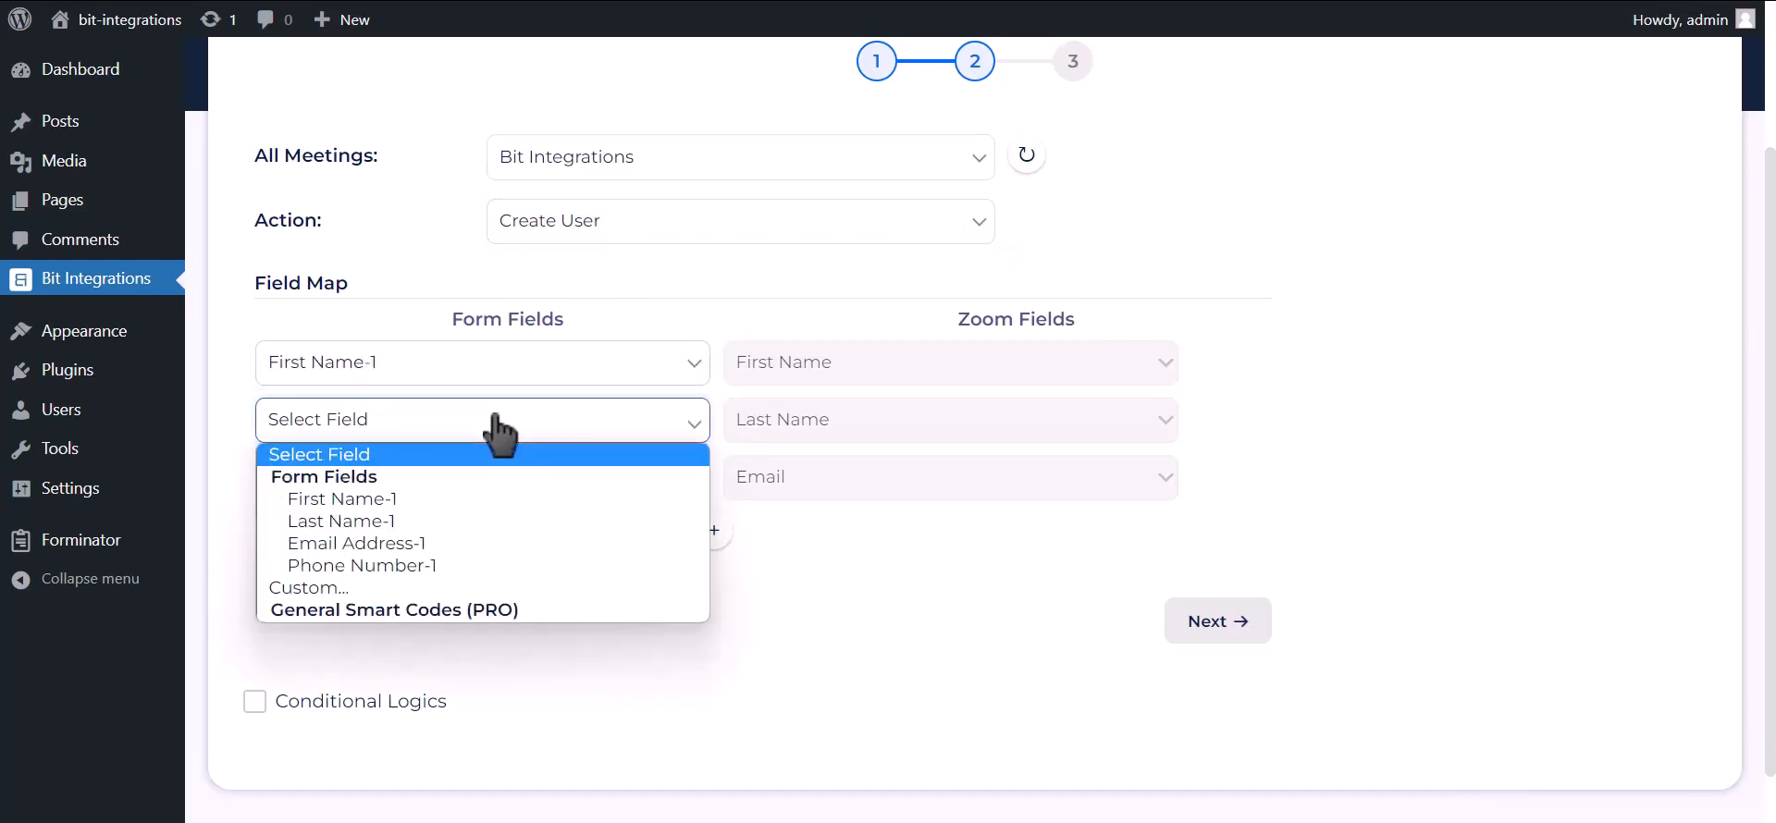
left_click(367, 524)
left_click(366, 483)
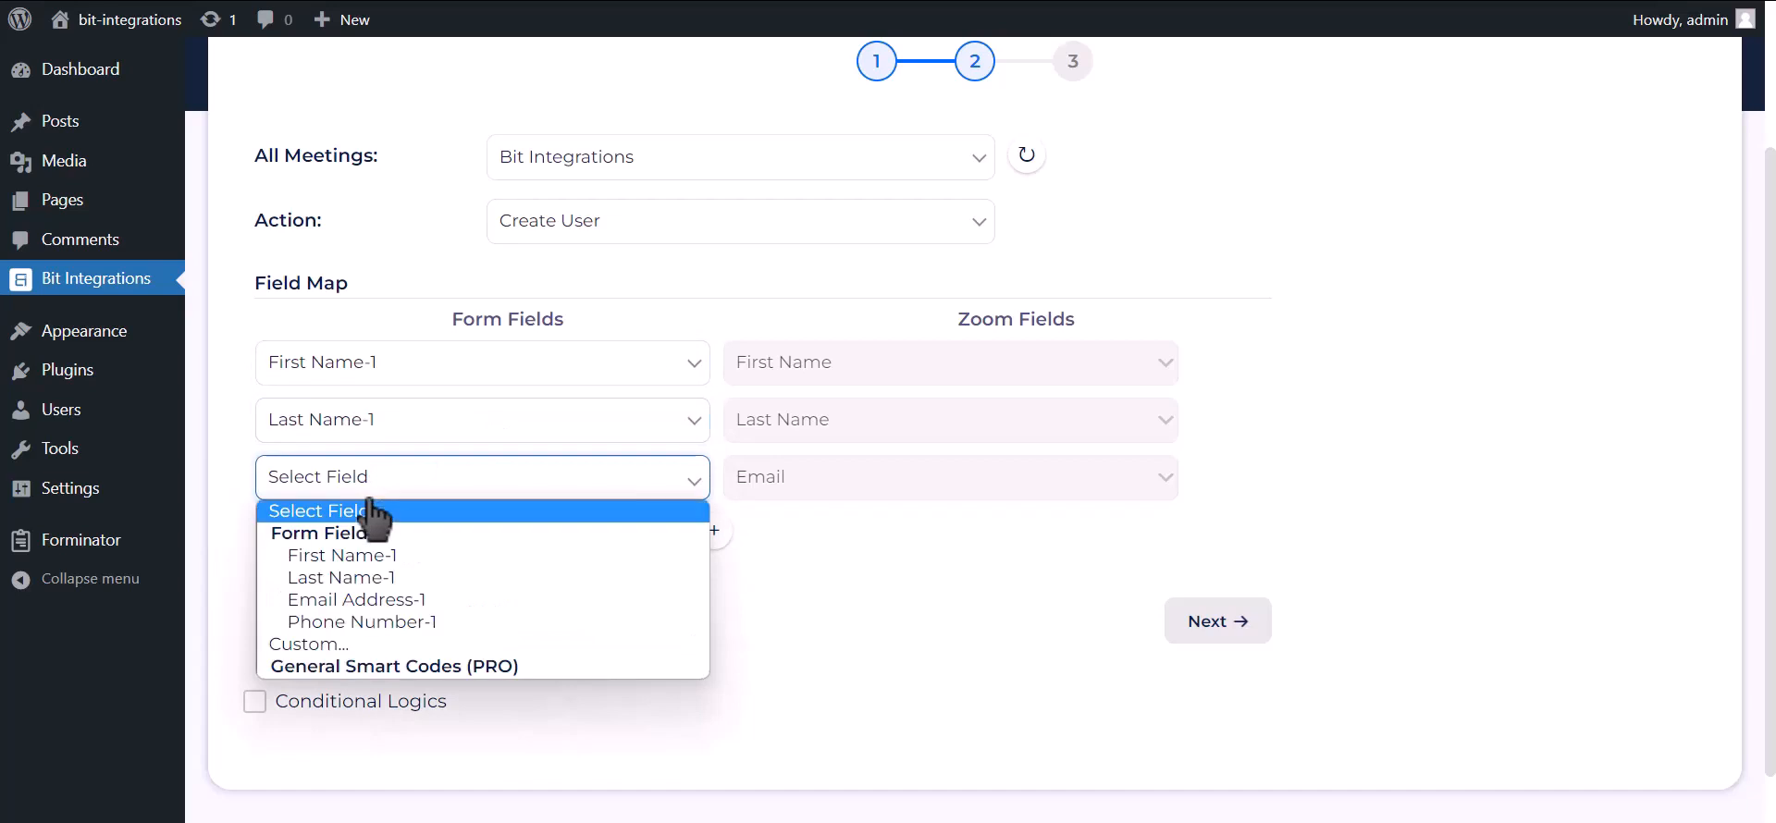
left_click(347, 599)
left_click(714, 530)
left_click(556, 537)
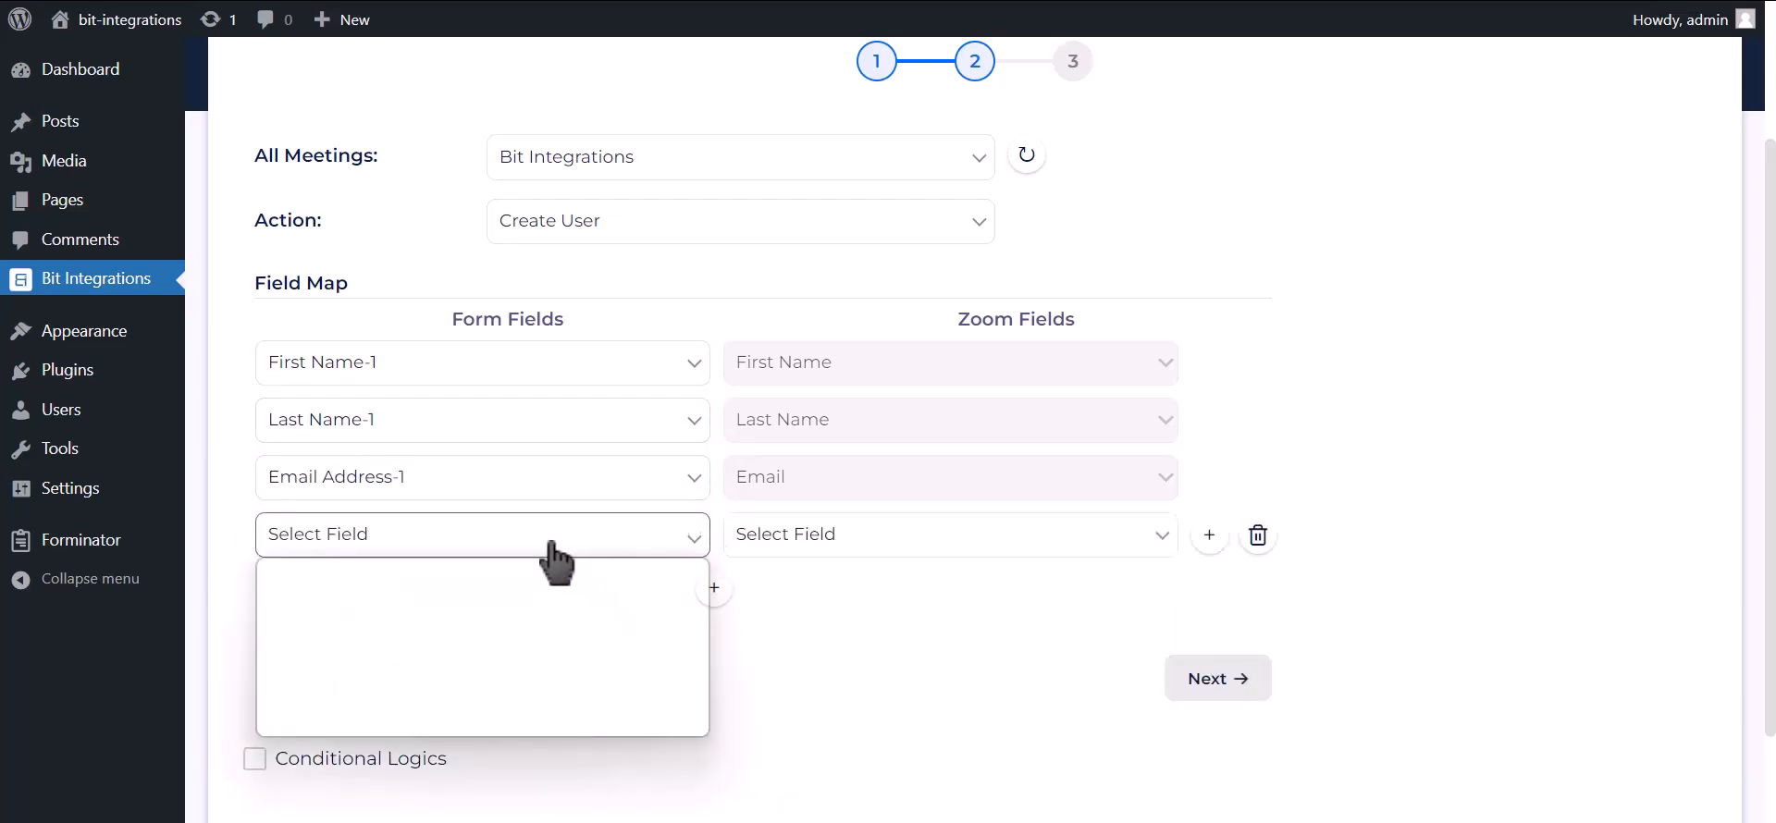
left_click(410, 683)
left_click(820, 544)
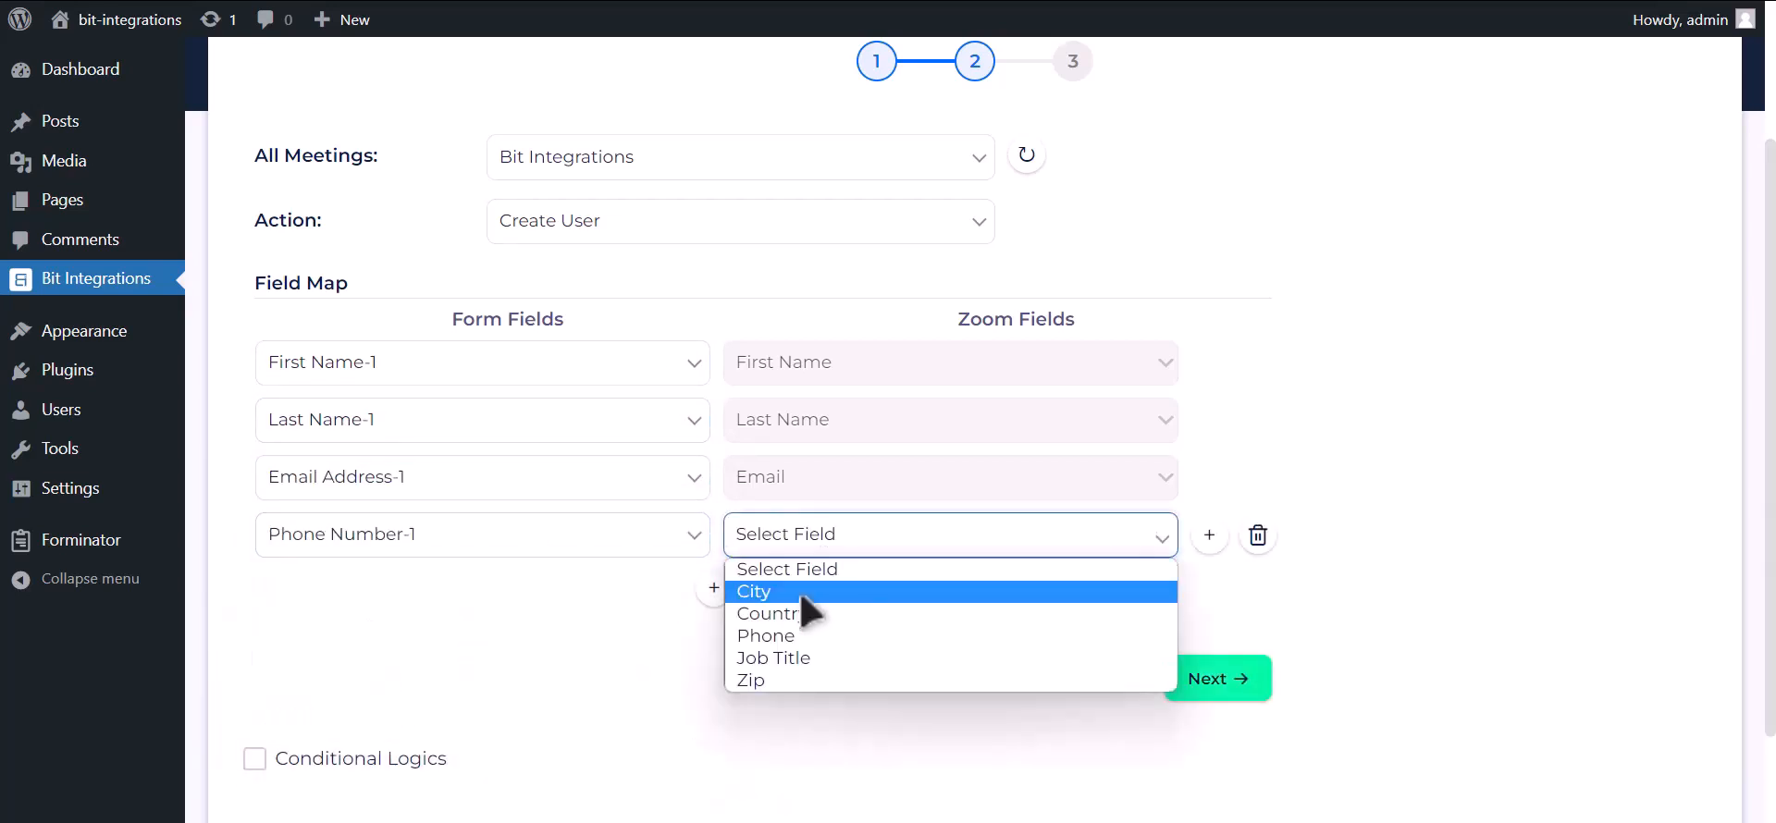
left_click(794, 636)
Leave conditional logic off and finish and save the integration.
scroll(574, 623, "down", 2)
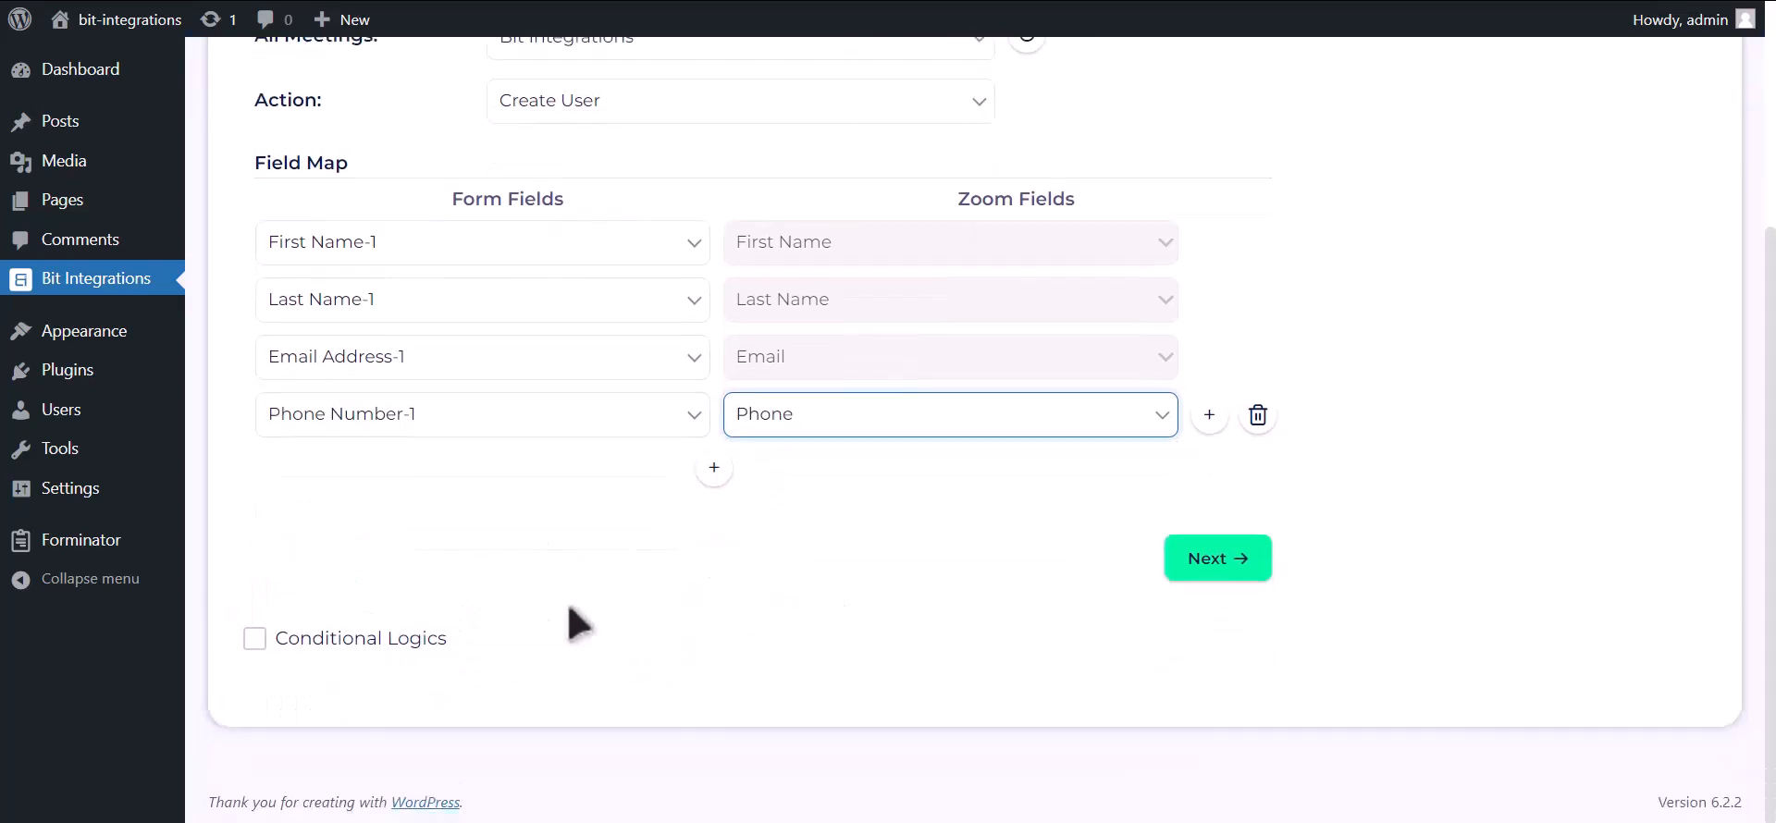
left_click(423, 648)
scroll(421, 653, "down", 3)
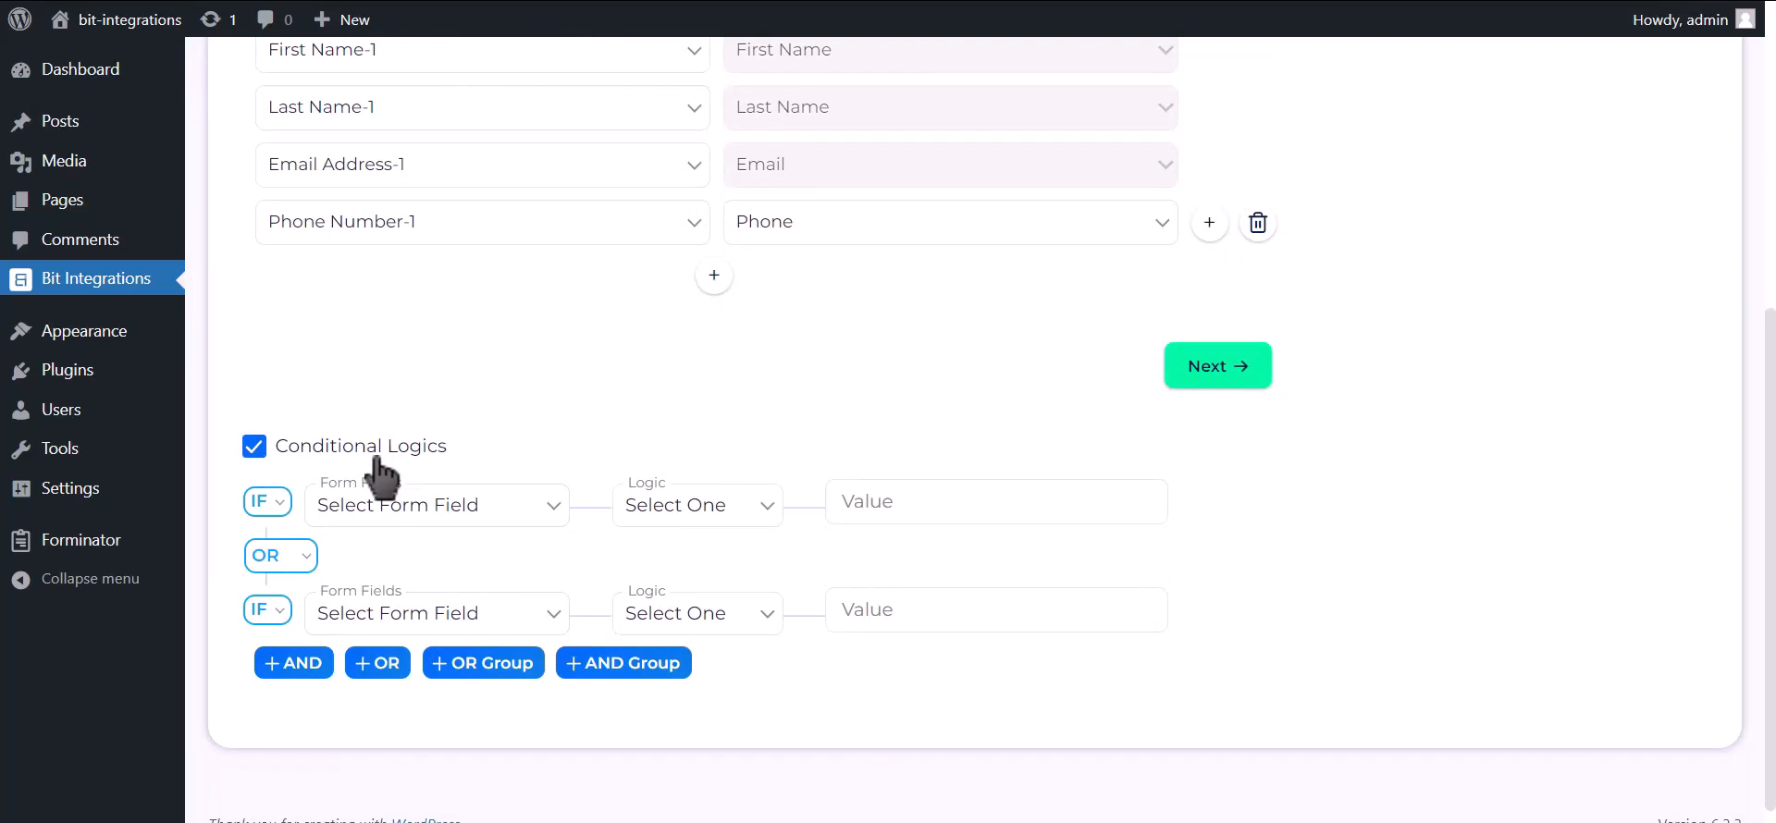
left_click(378, 455)
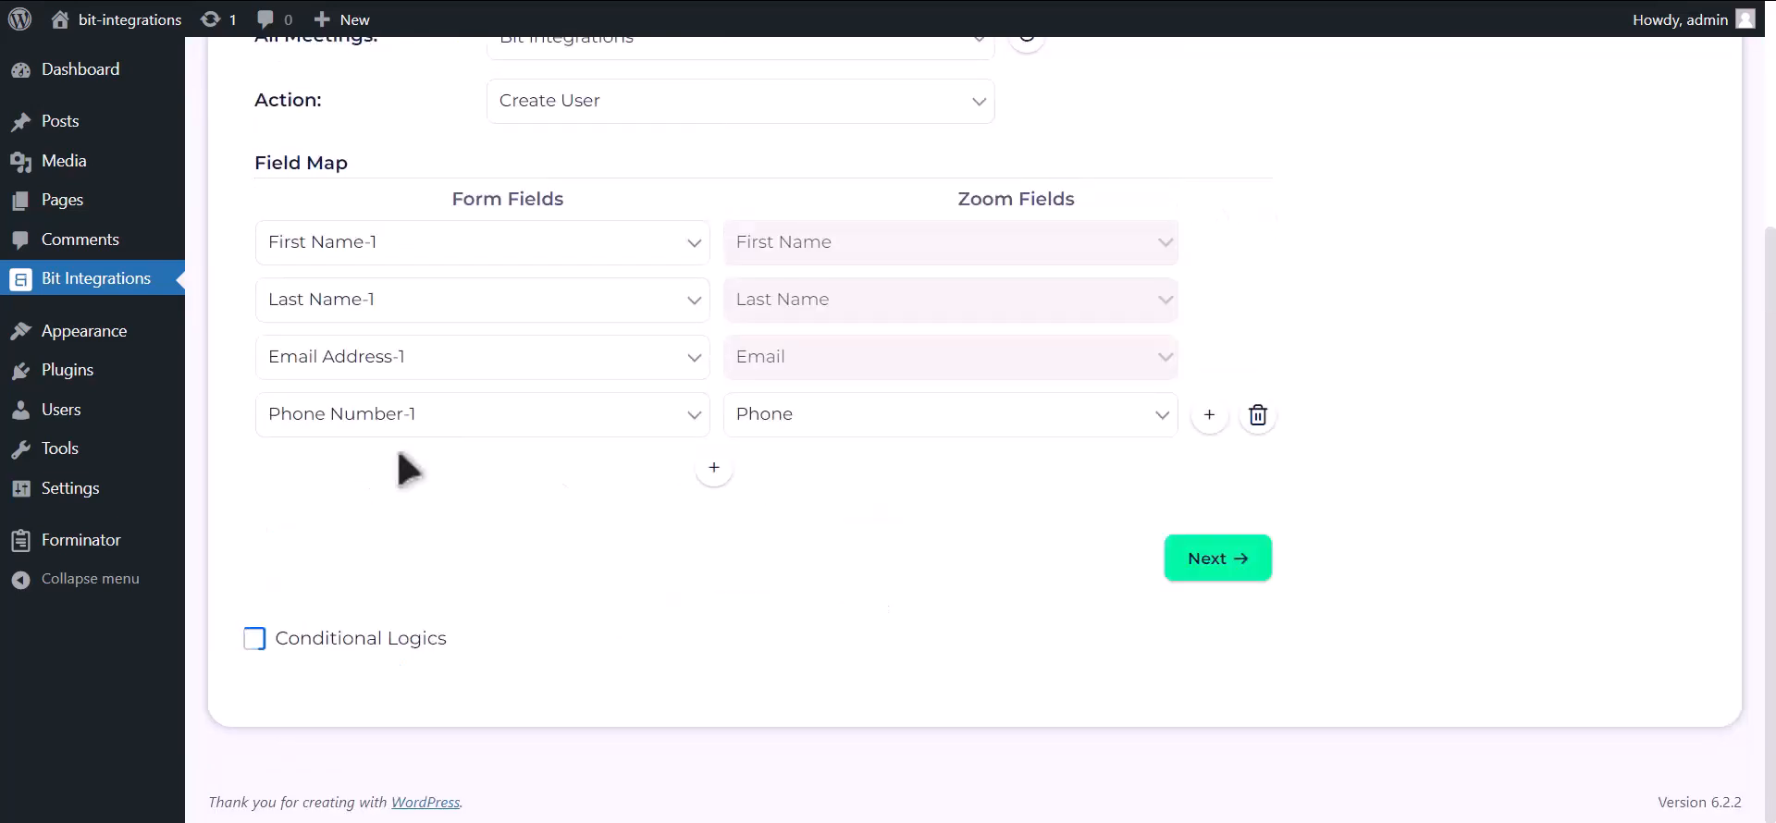
left_click(1217, 564)
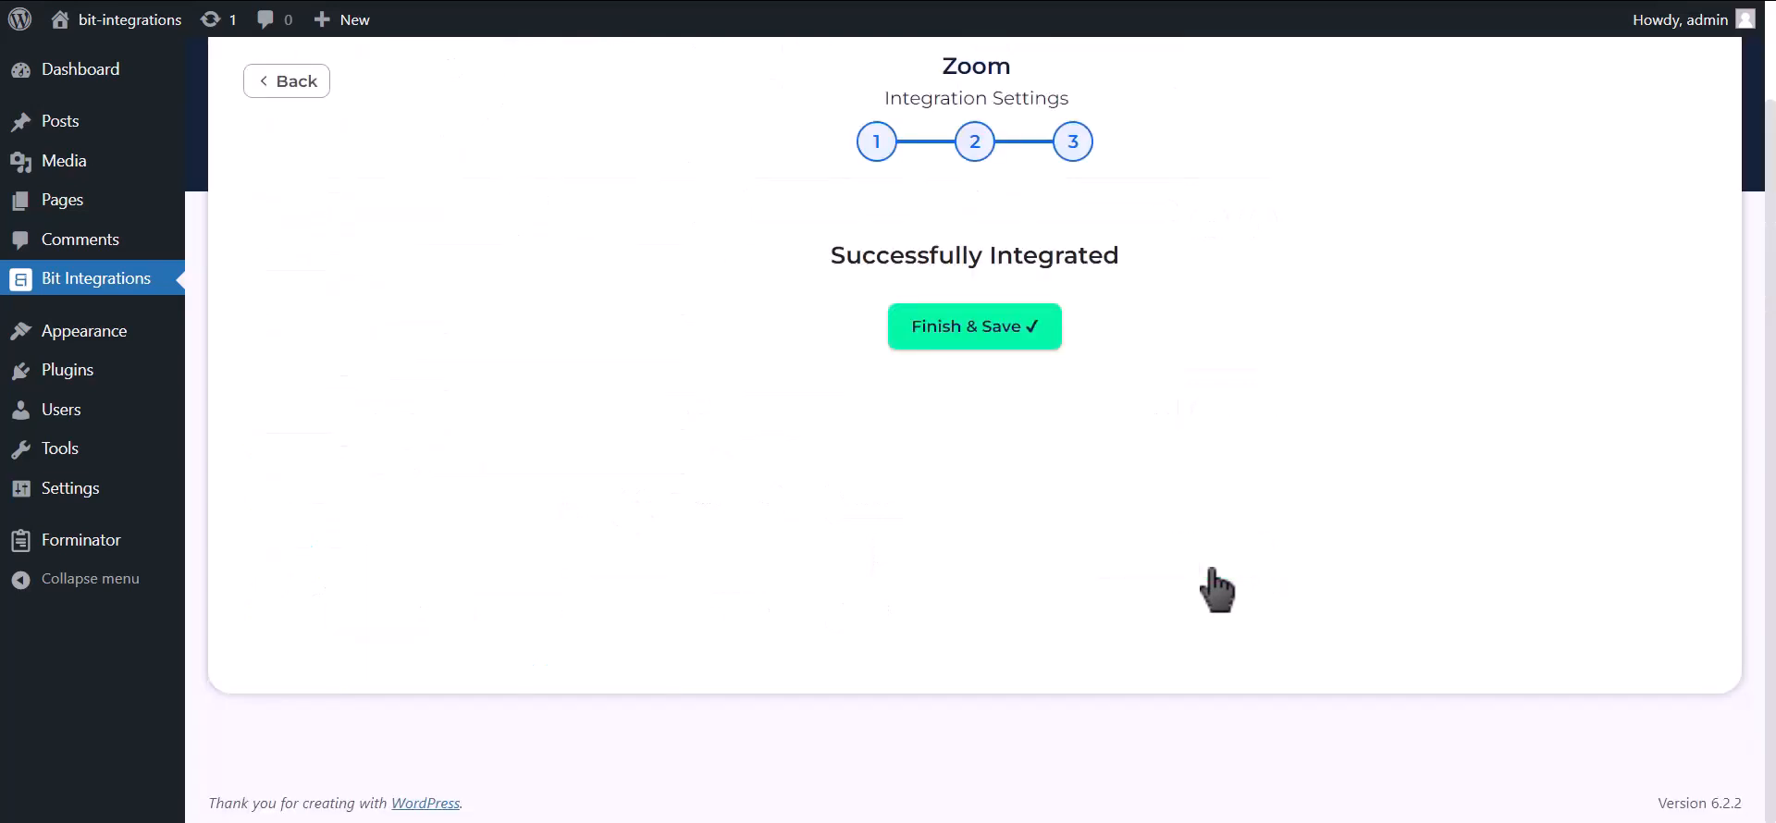
left_click(994, 348)
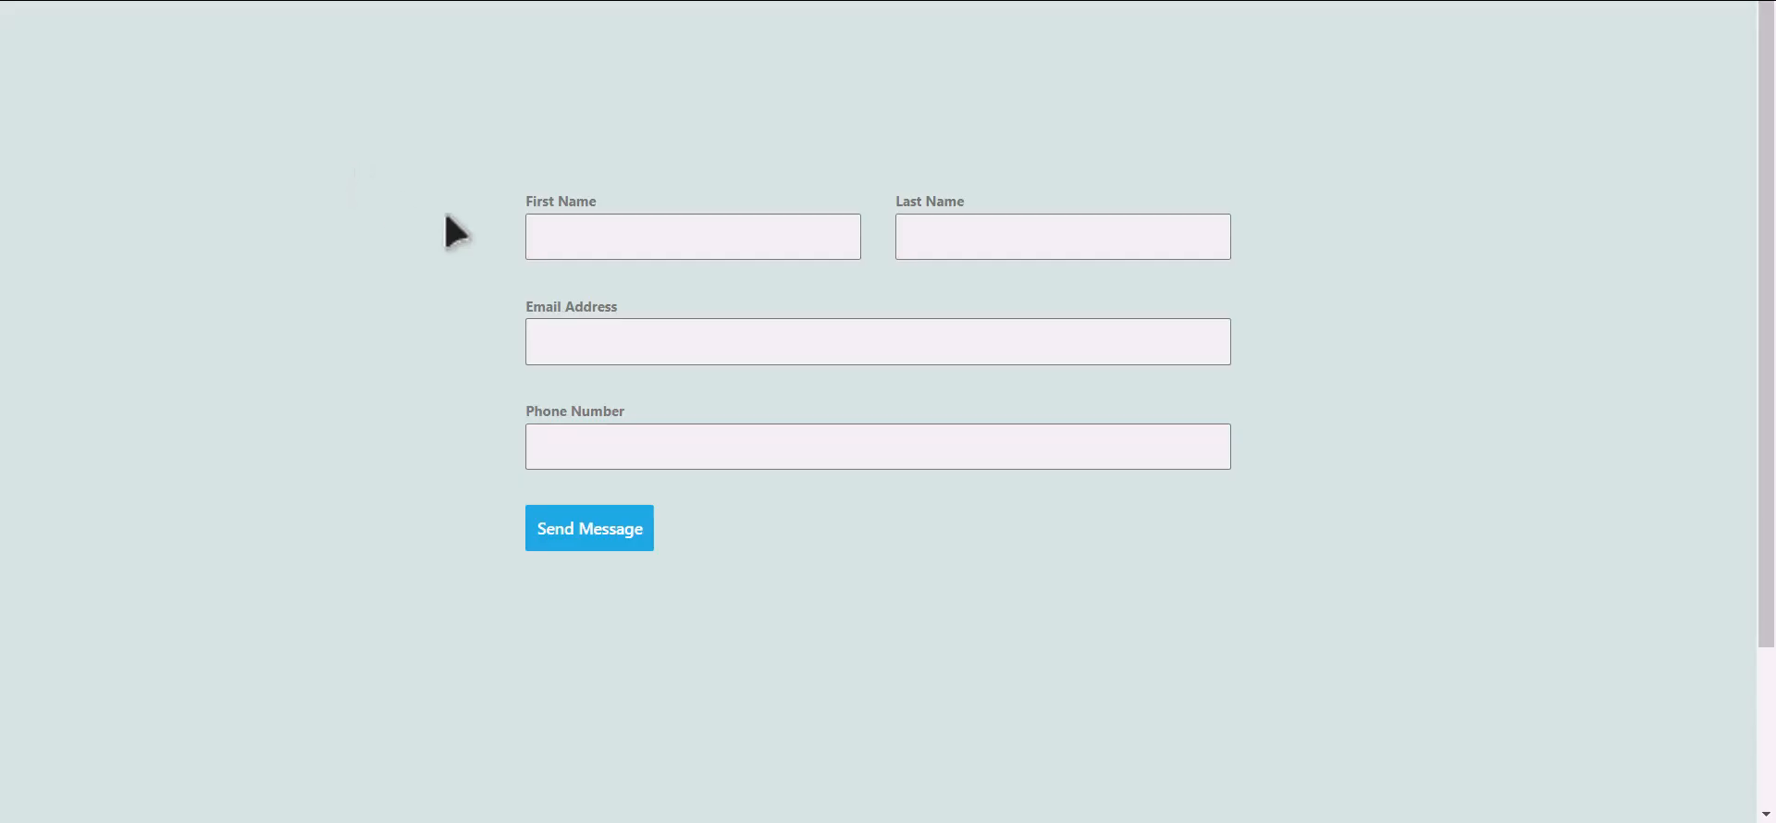
Submit a test entry with first name 'Bit', last name 'Integrations', an e-mail and a phone number.
left_click(720, 243)
type("Bit")
key("Tab")
type("Integrations")
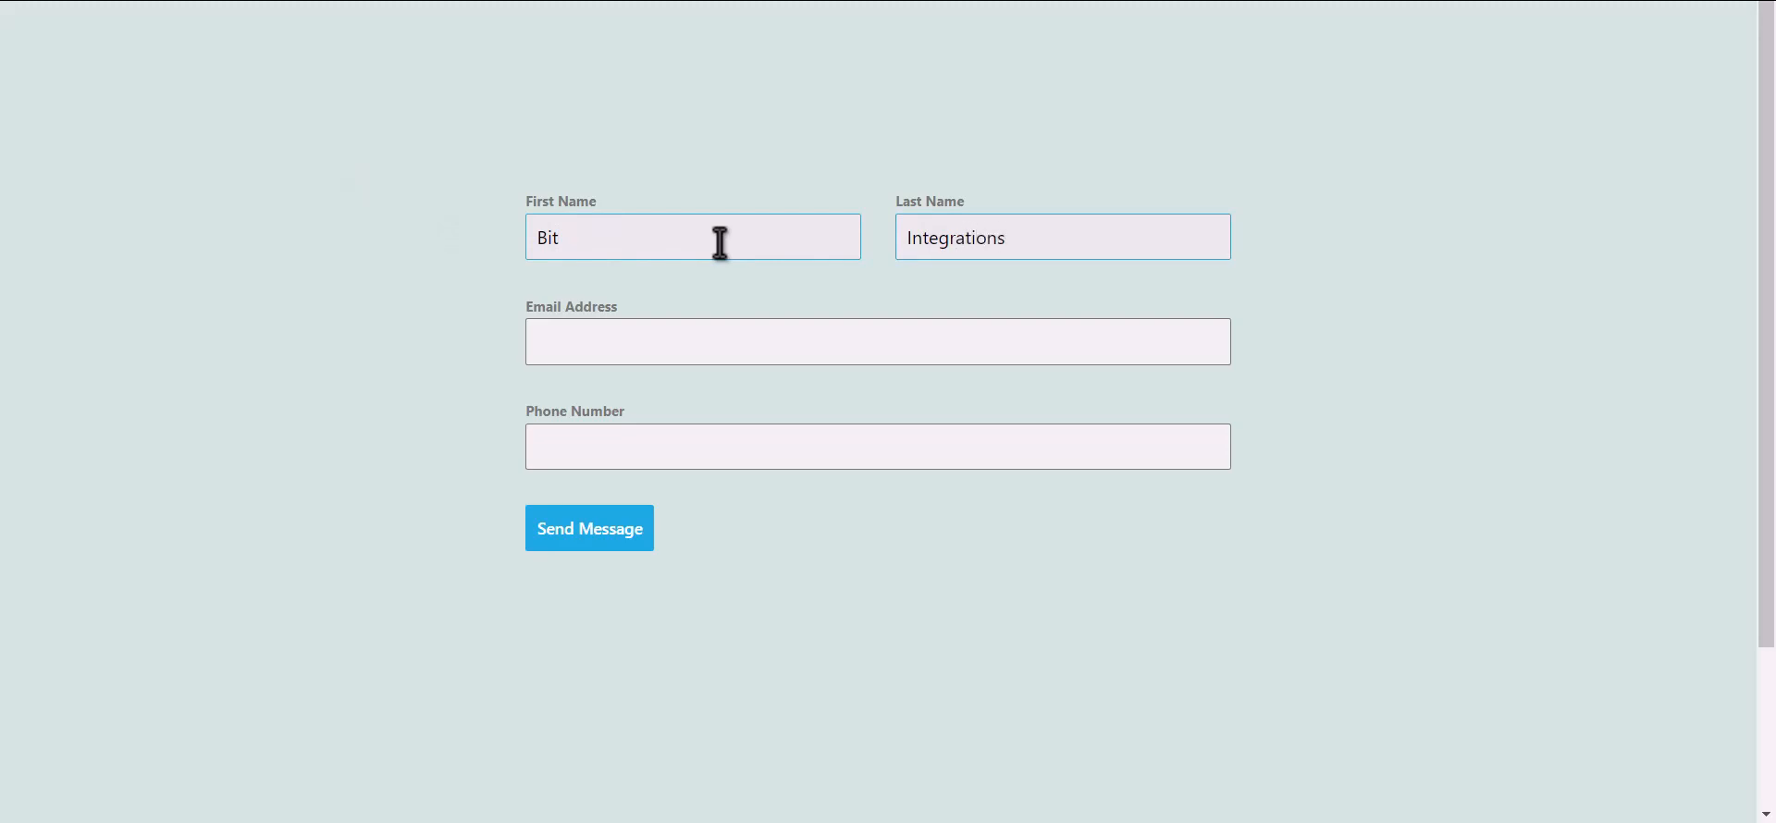
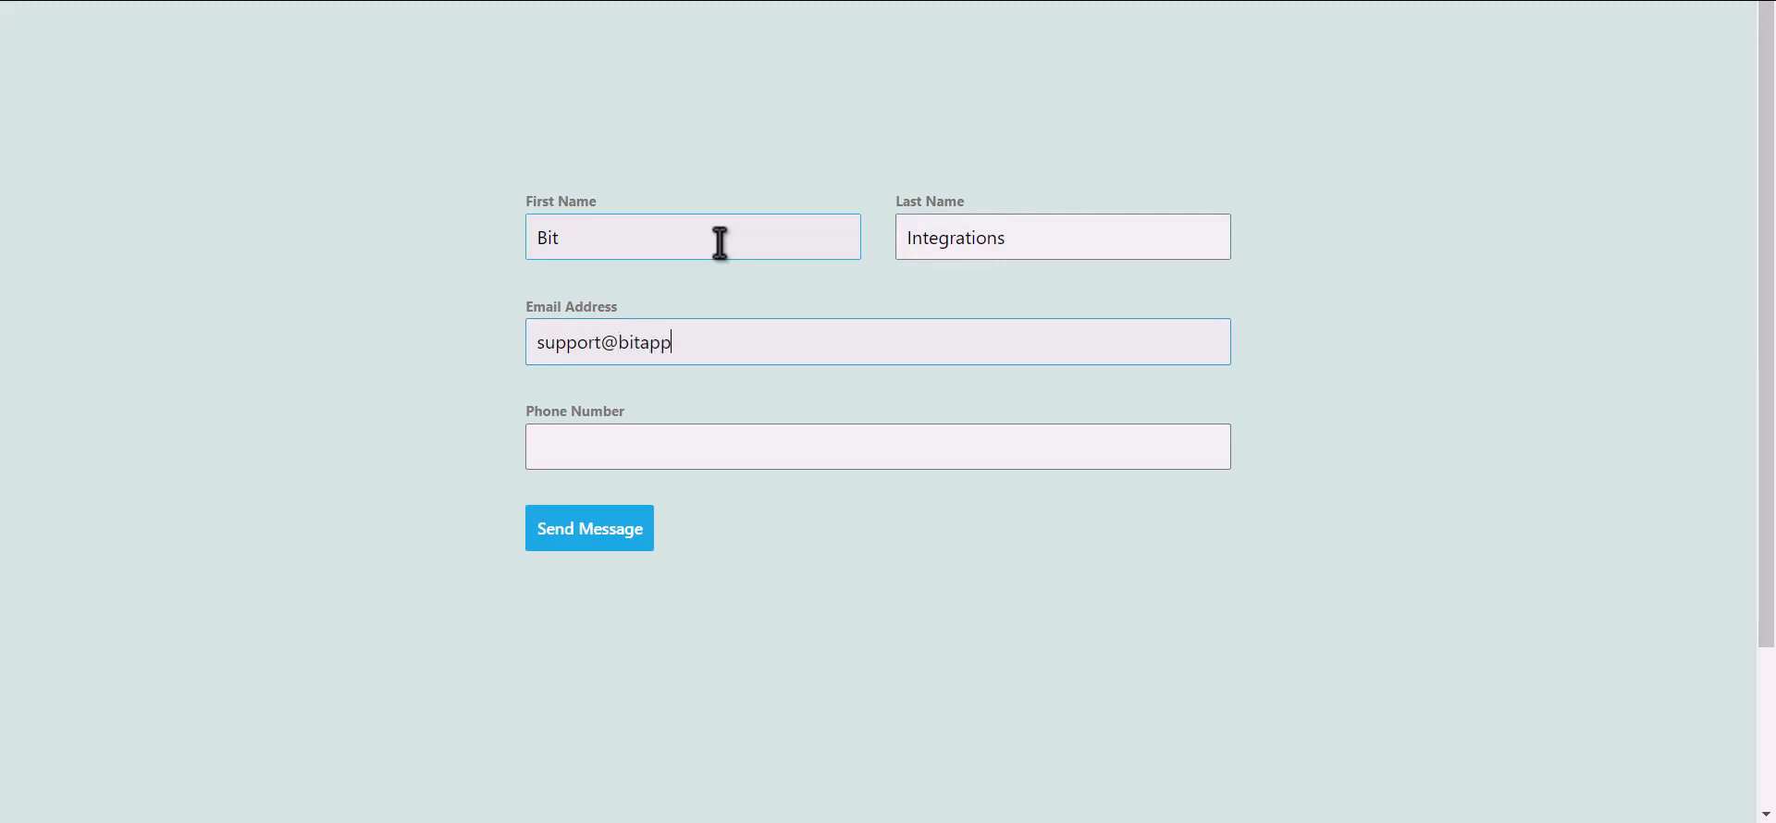
type("4445556")
type("66")
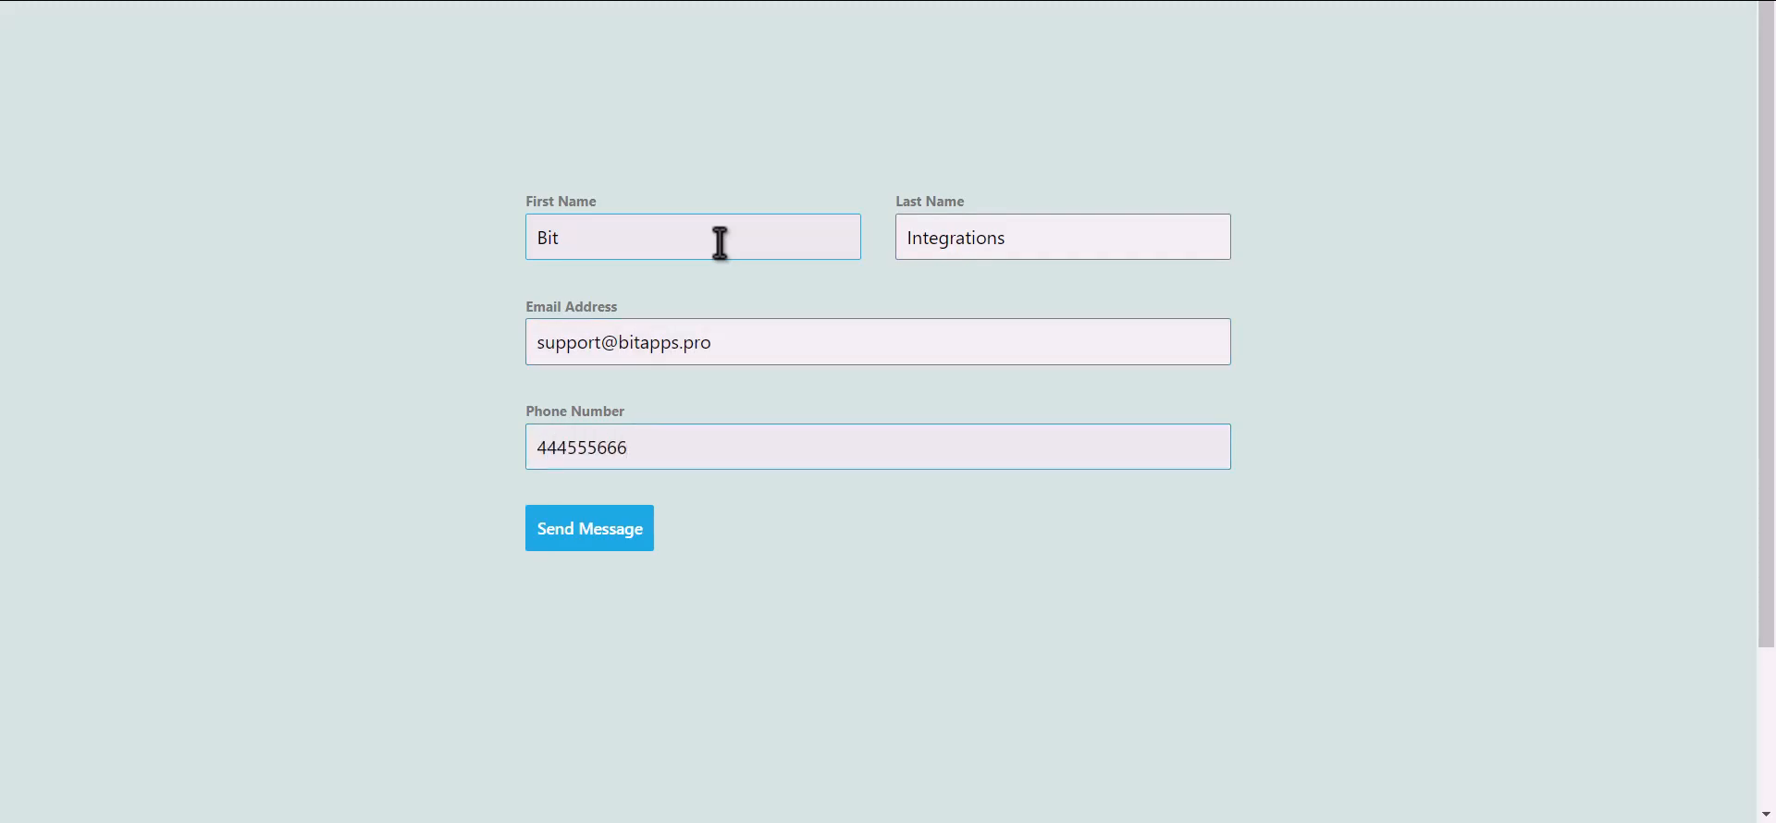
left_click(606, 539)
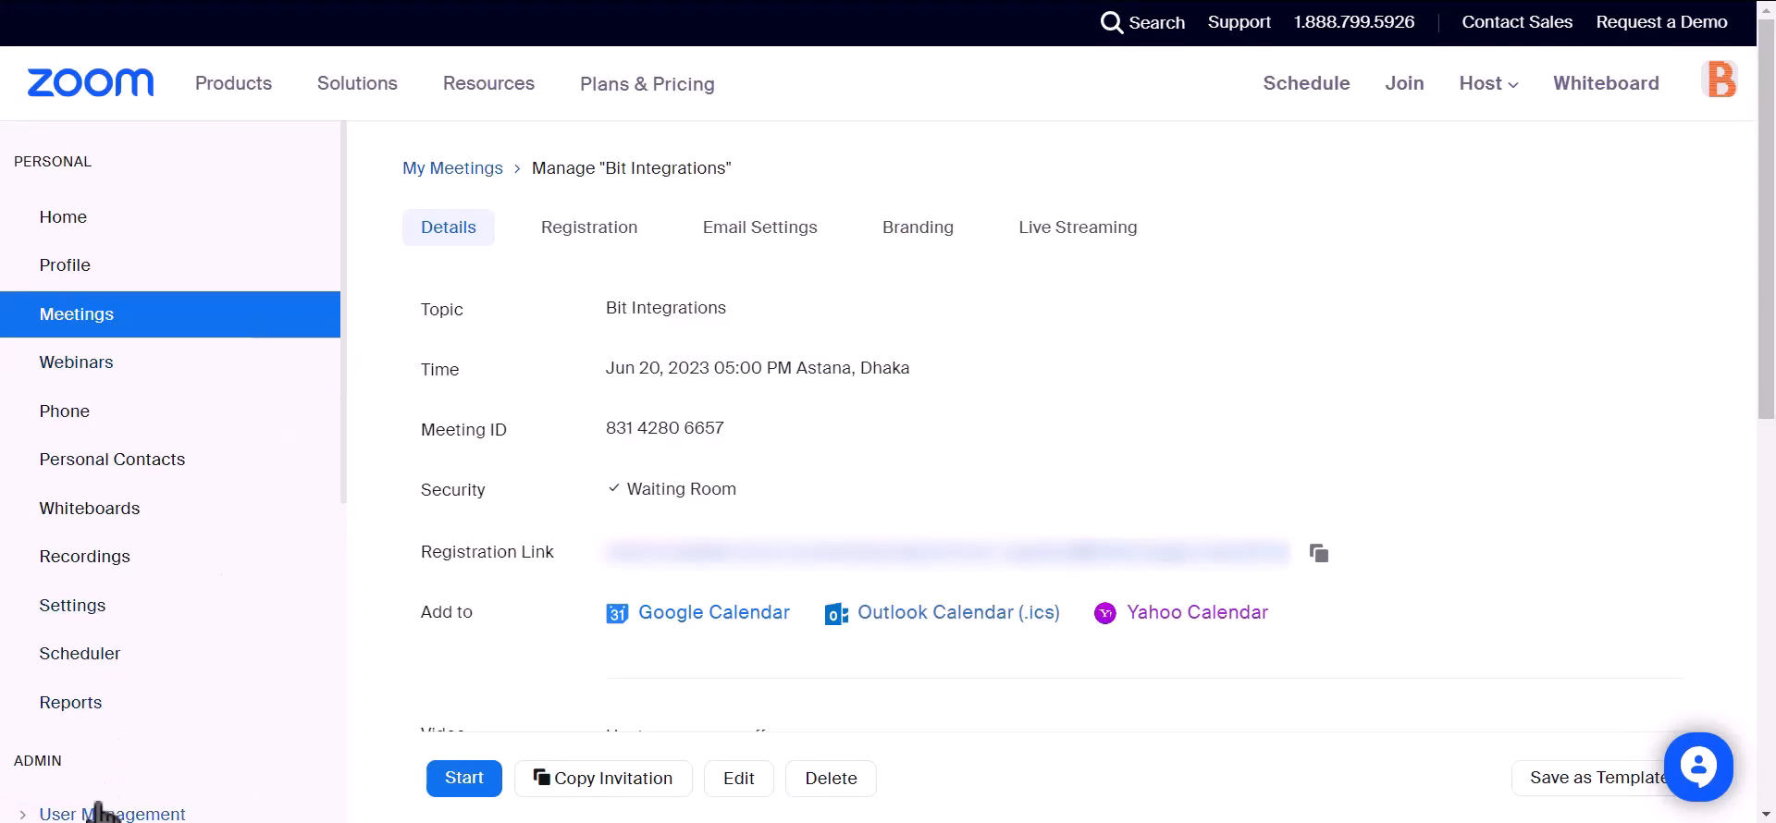
Show Zoom's Pending users list under User Management and highlight the new Basic user created Jun 20, 2023.
scroll(238, 504, "down", 2)
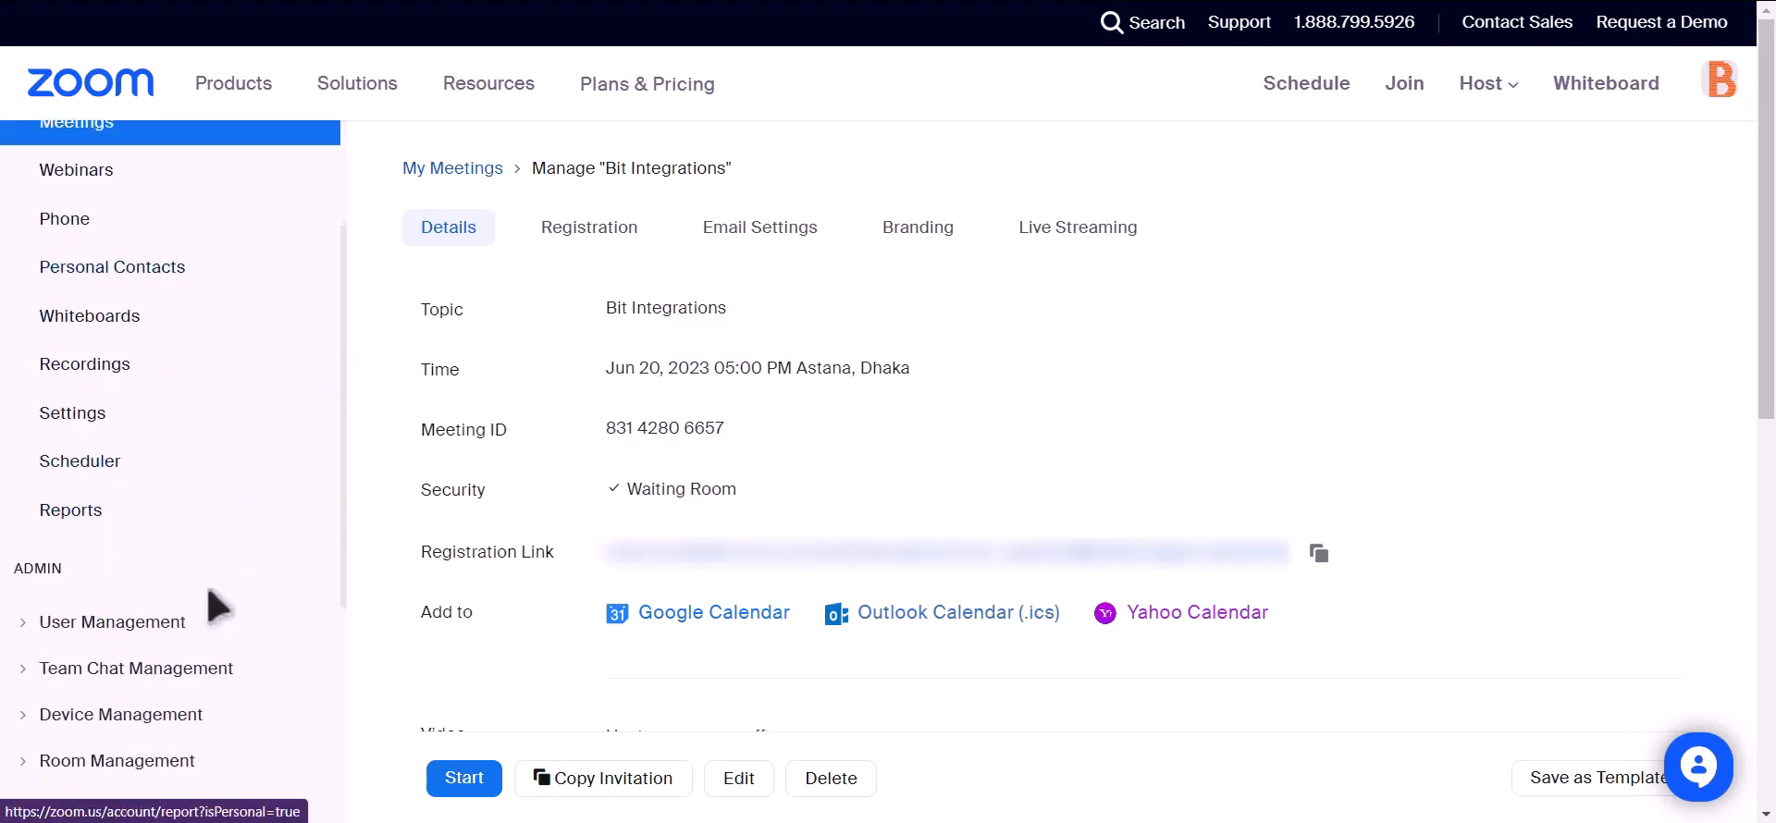
left_click(51, 625)
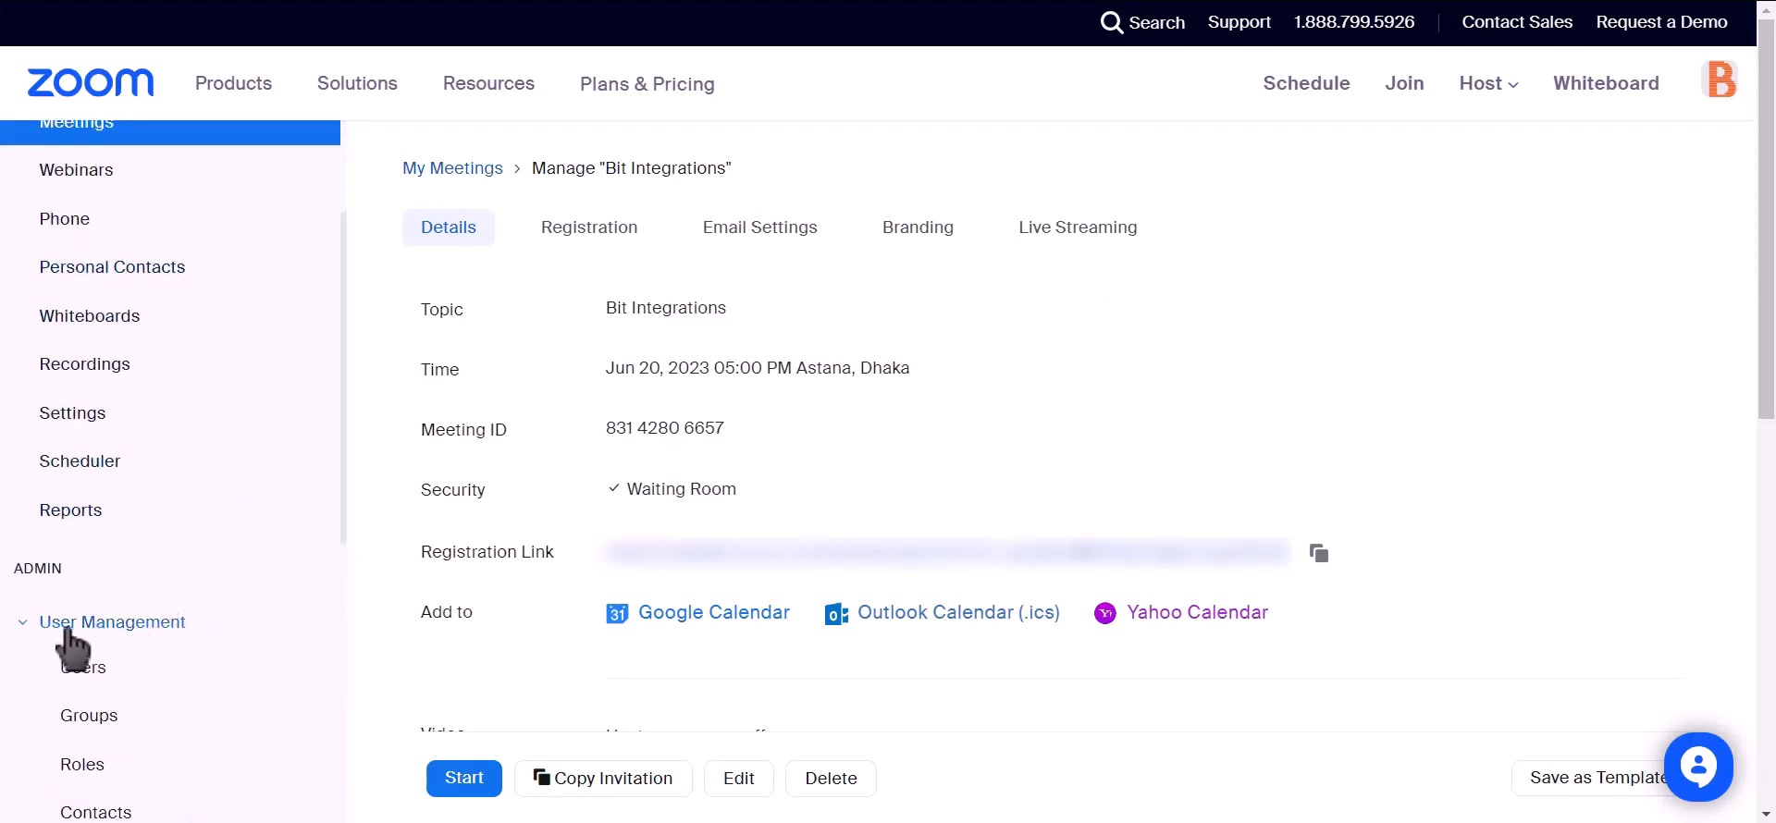
left_click(76, 671)
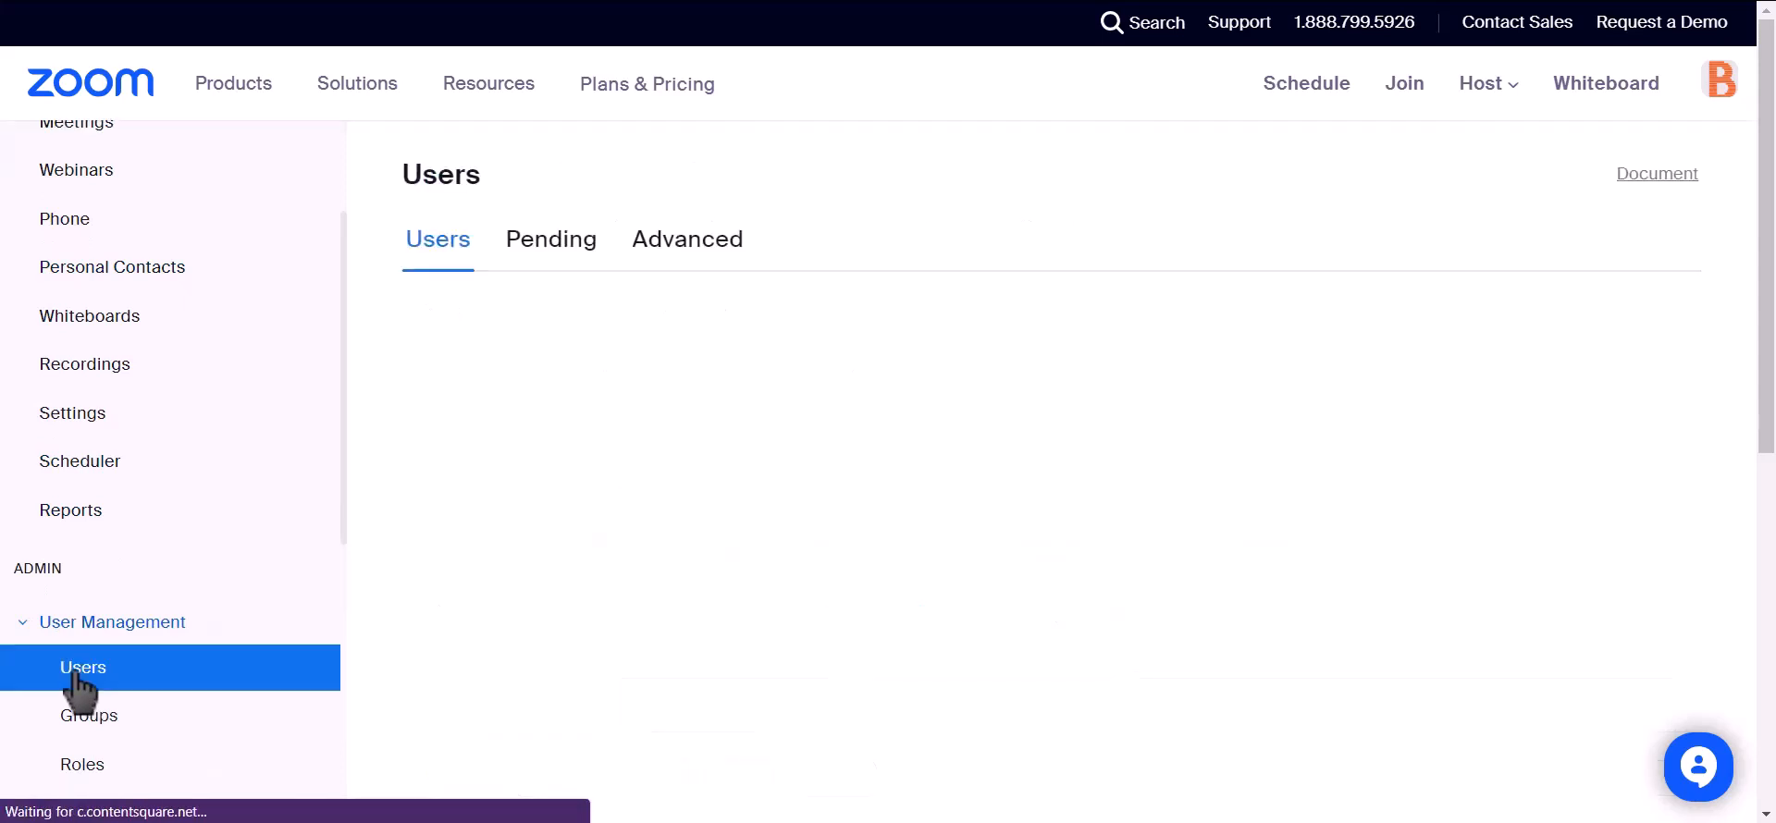
left_click(536, 257)
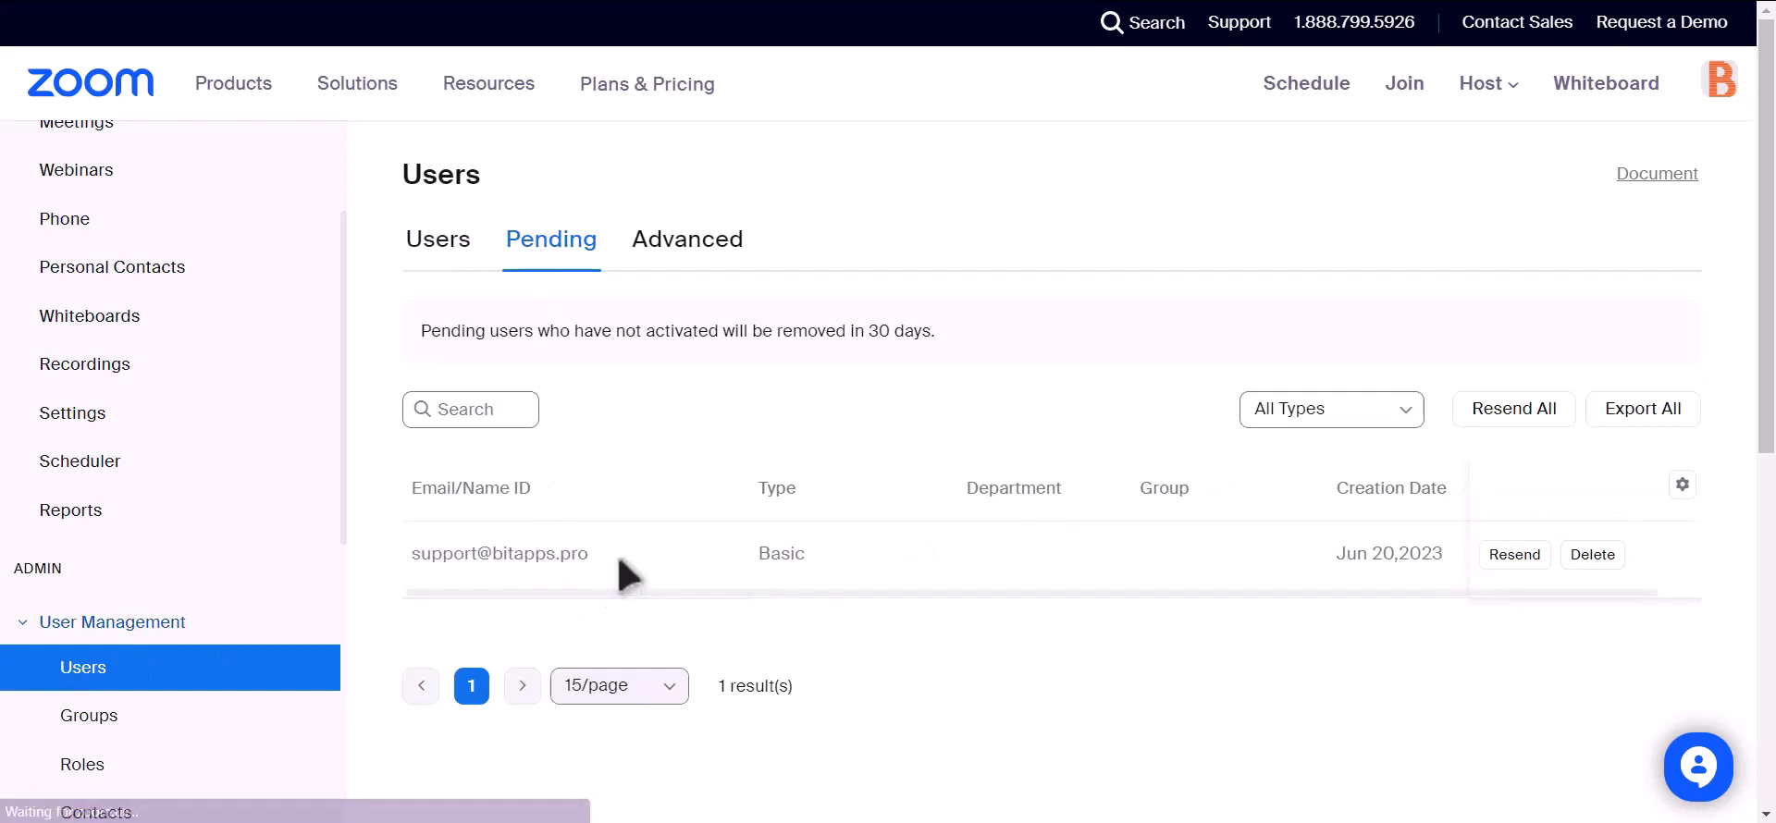
left_click_drag(590, 554, 397, 567)
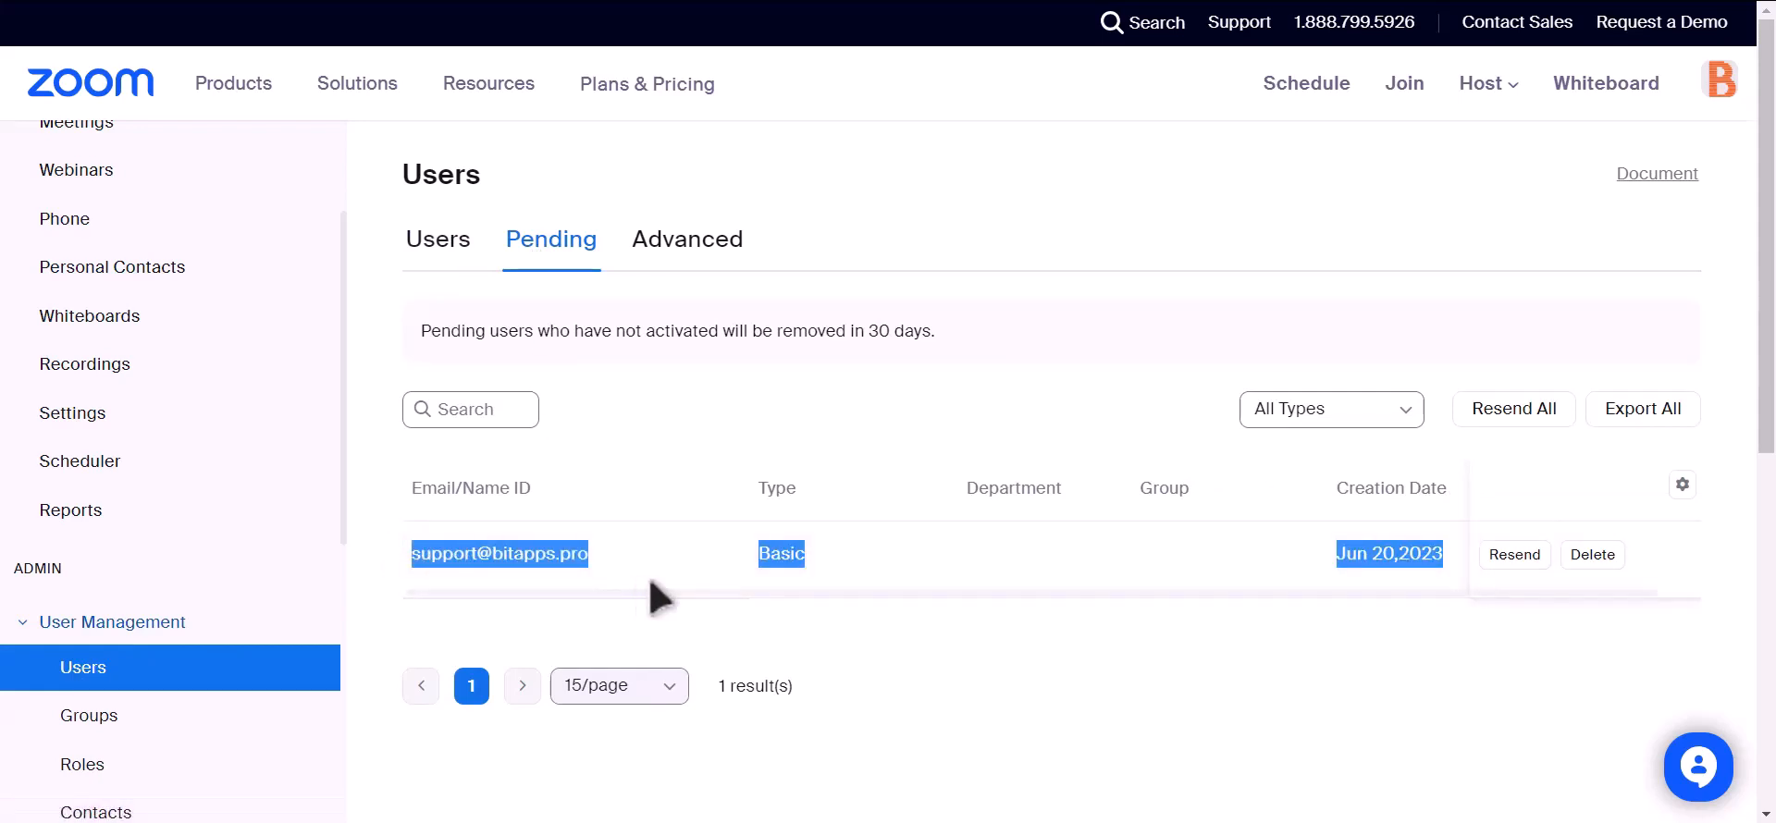
left_click(851, 634)
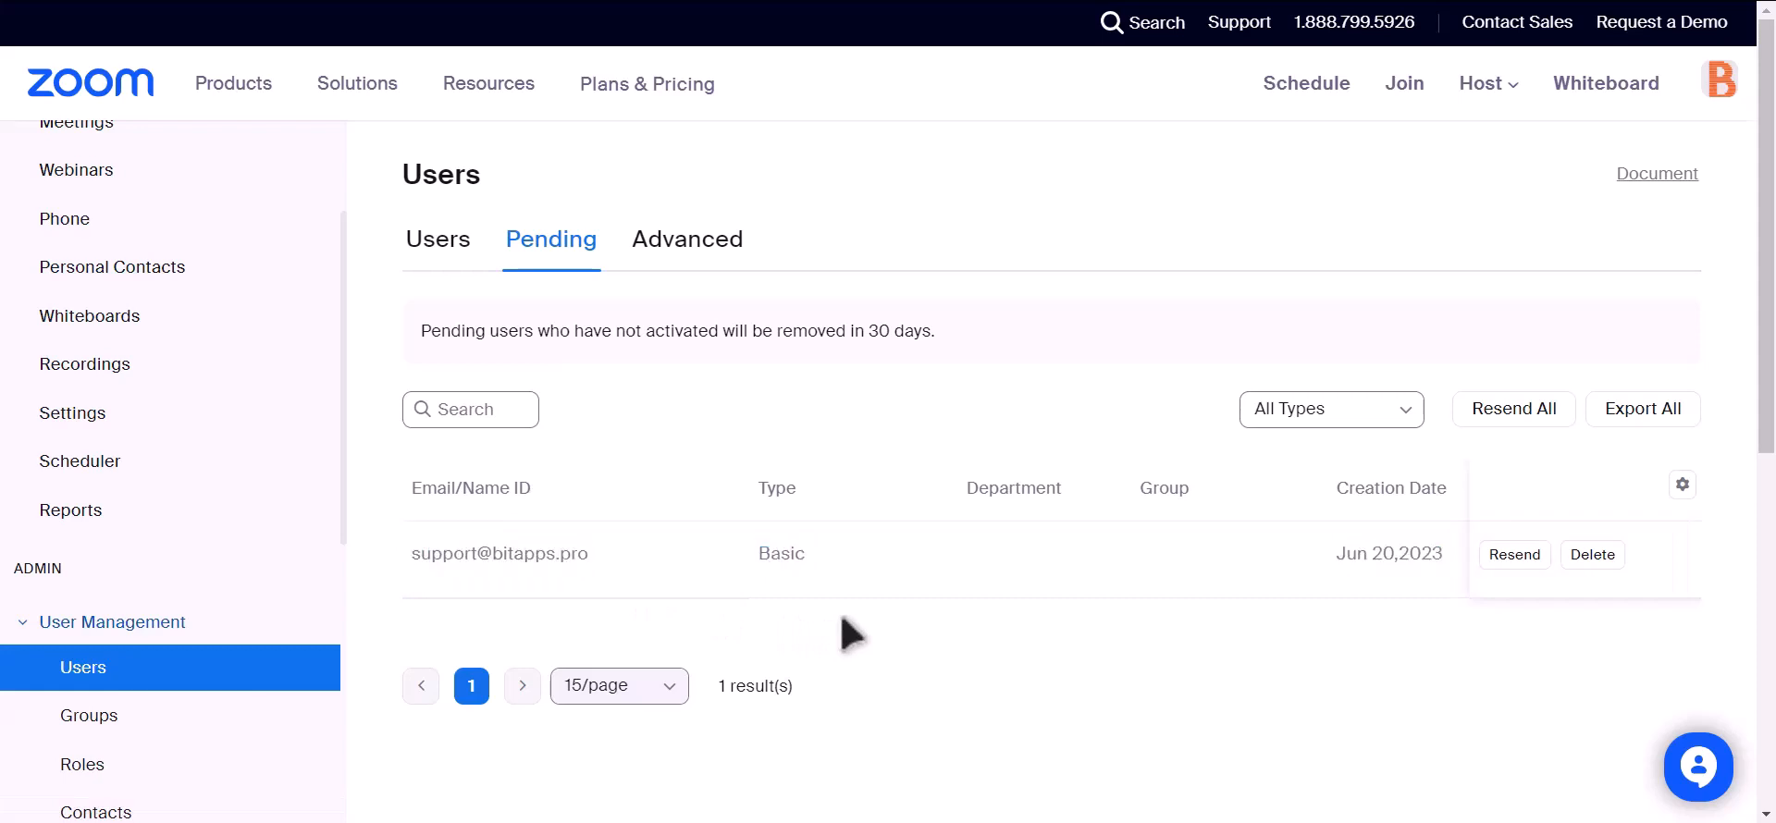